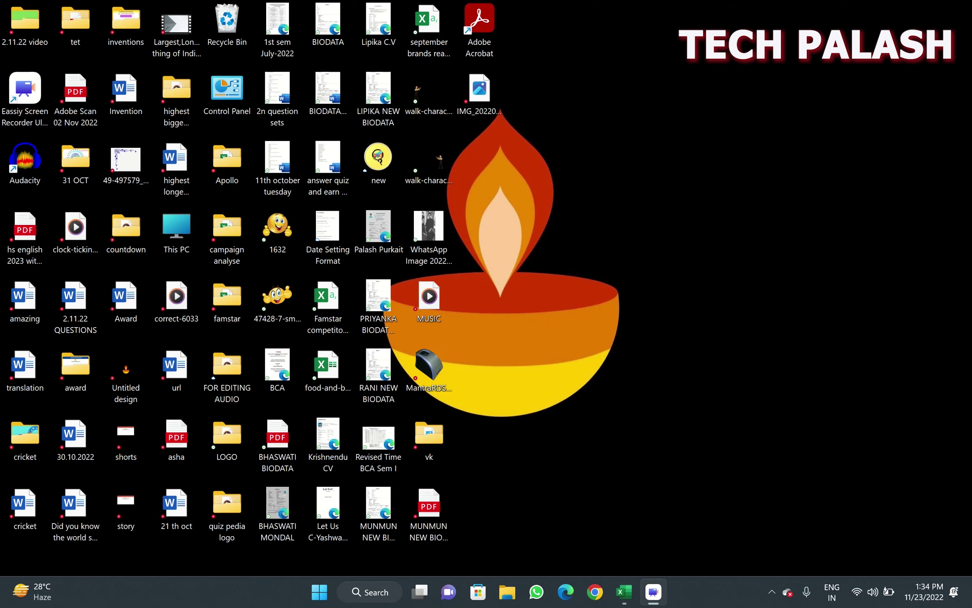
Create a new Microsoft Excel Worksheet on the desktop and name it 'salary sheet'.
{"action": "left_click", "coordinate": [624, 591]}
{"action": "right_click", "coordinate": [566, 225]}
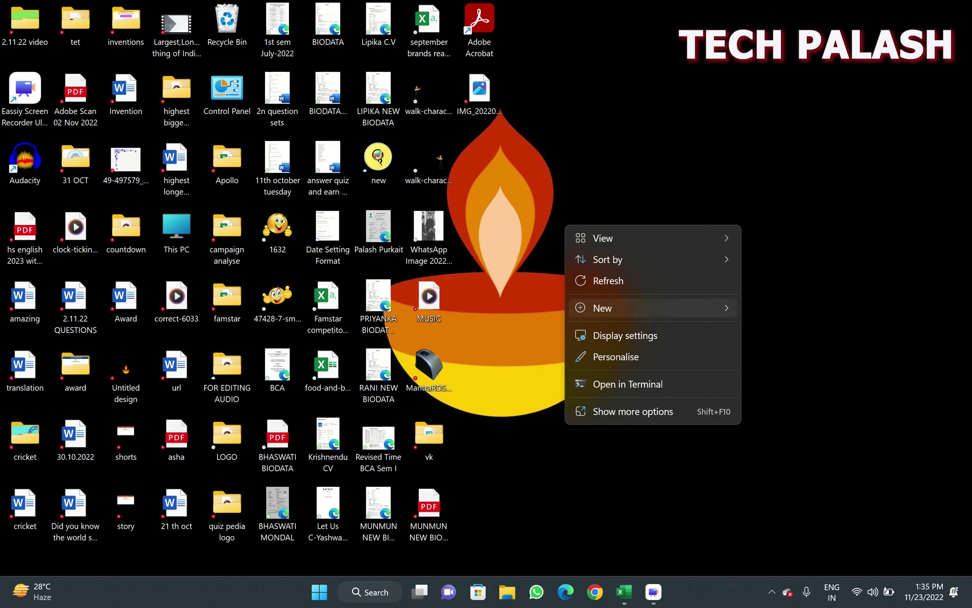
{"action": "key", "text": "Escape"}
{"action": "right_click", "coordinate": [628, 178]}
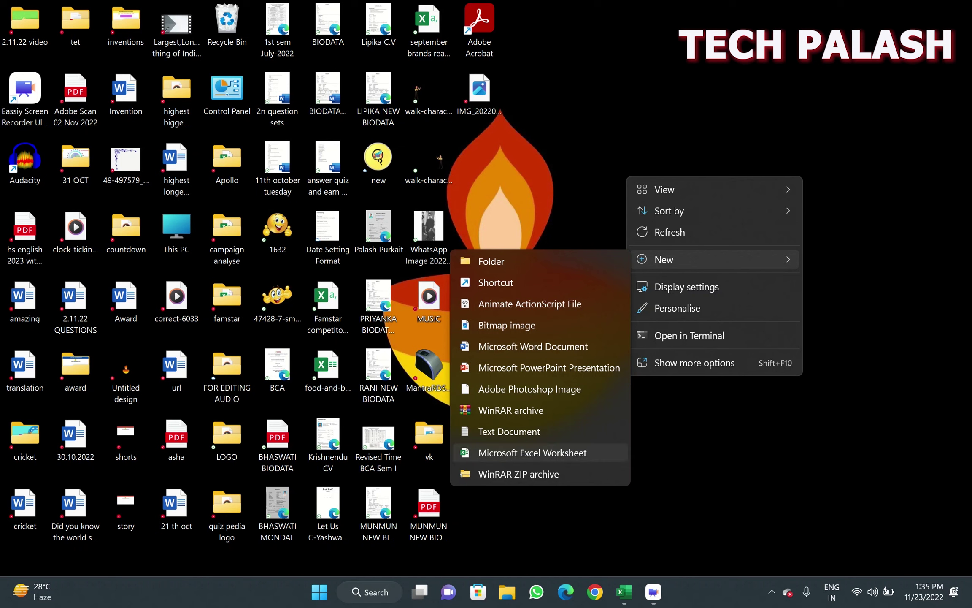
{"action": "left_click", "coordinate": [532, 452]}
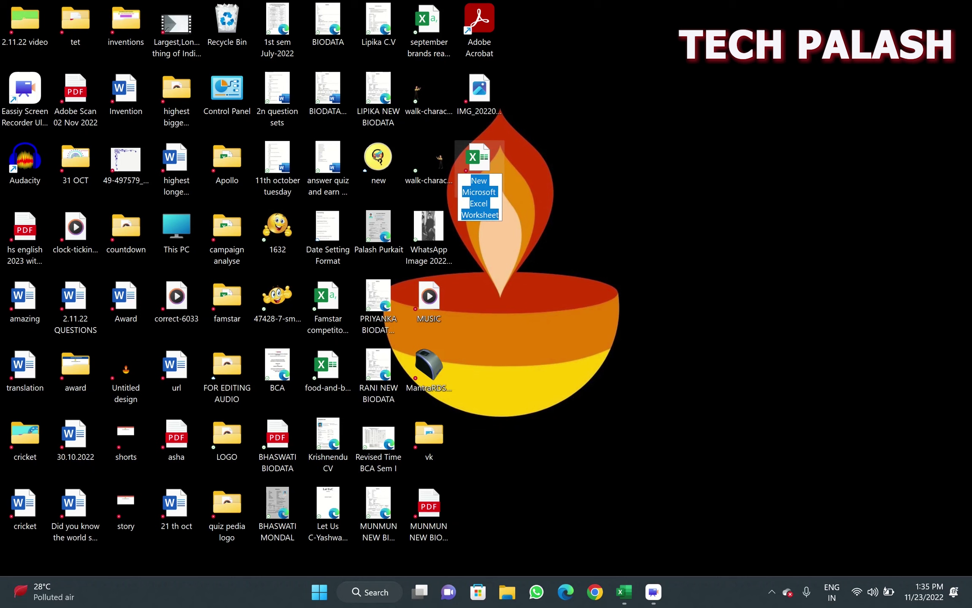
{"action": "type", "text": "salary"}
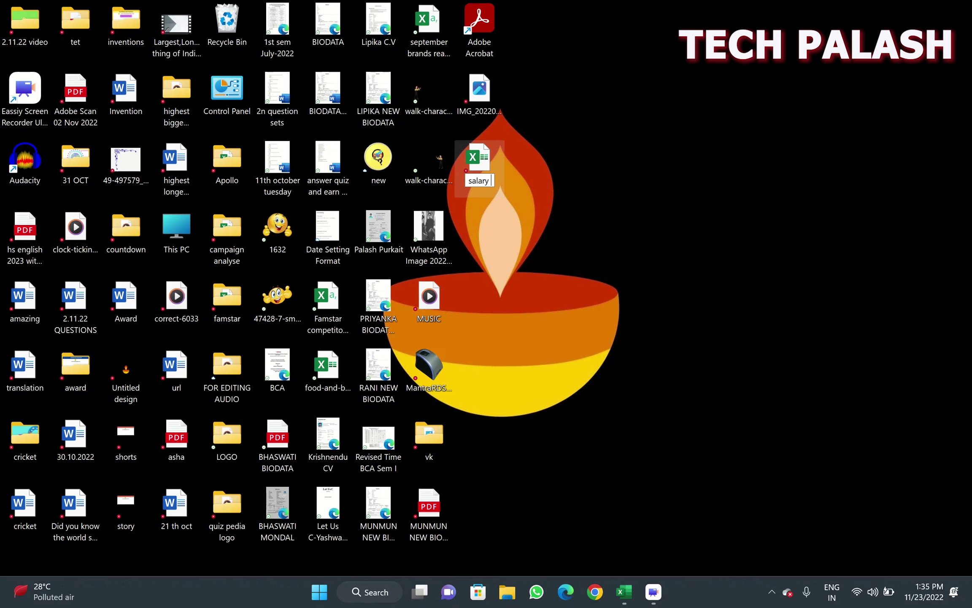
{"action": "type", "text": " shet"}
{"action": "key", "text": "BackSpace"}
{"action": "type", "text": "e"}
{"action": "type", "text": "t"}
{"action": "key", "text": "Return"}
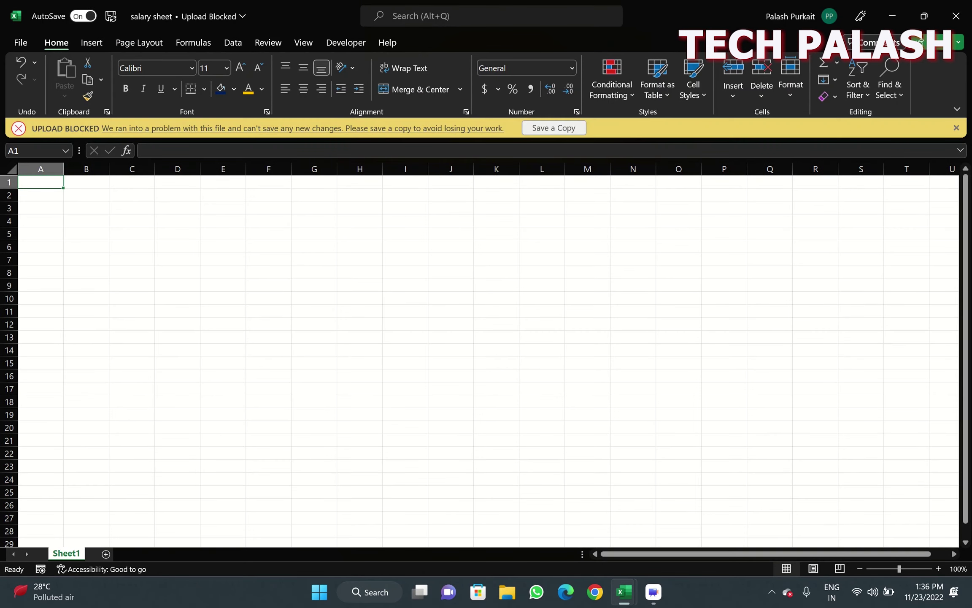
Dismiss the Upload Blocked warning and select cell A7 for the header row.
{"action": "left_click", "coordinate": [957, 127]}
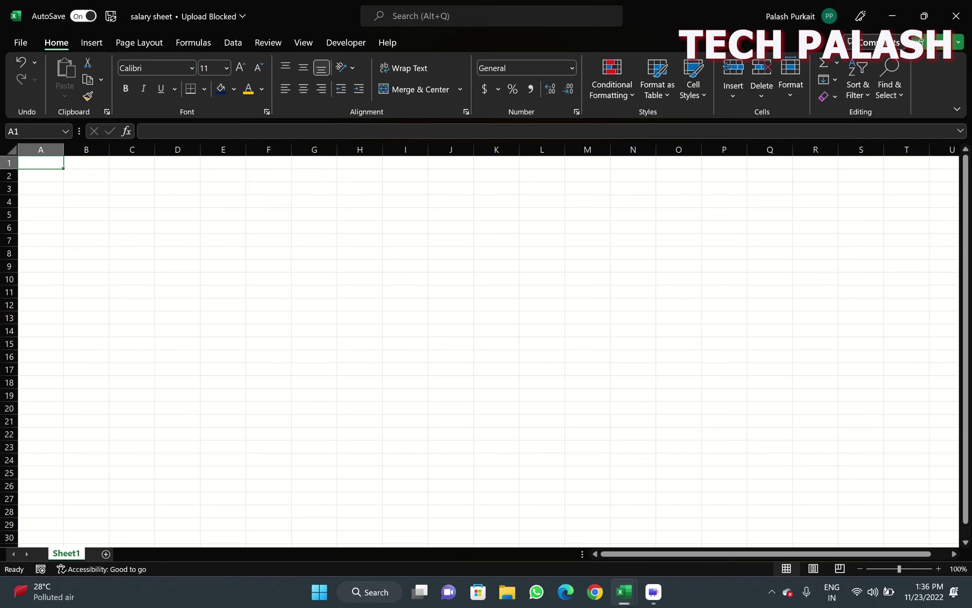
{"action": "left_click", "coordinate": [40, 239]}
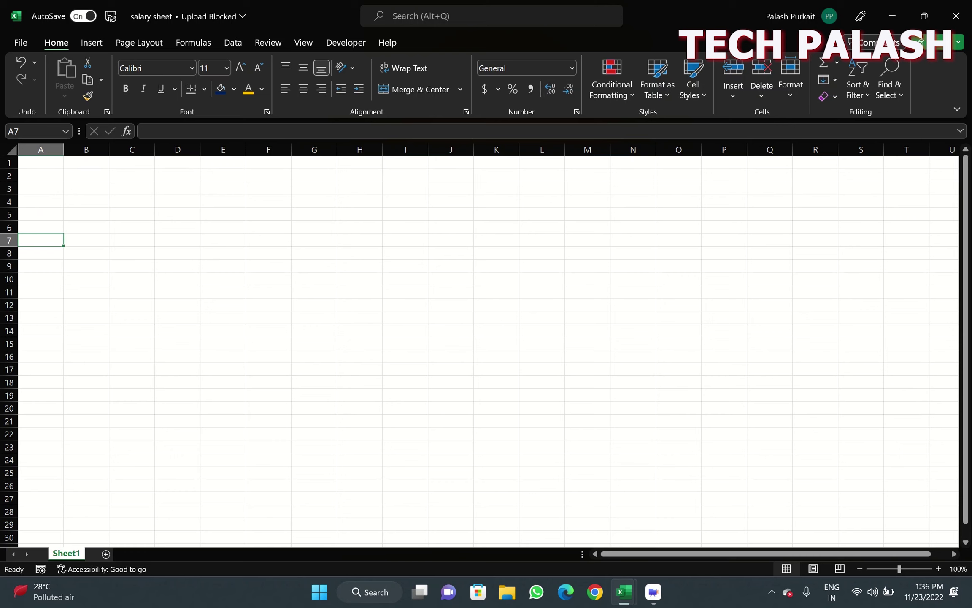
Enter the headings 'Sl no', 'Employee Name' and 'Designation' in A7 through C7.
{"action": "key", "text": "Caps_Lock"}
{"action": "type", "text": "Sl "}
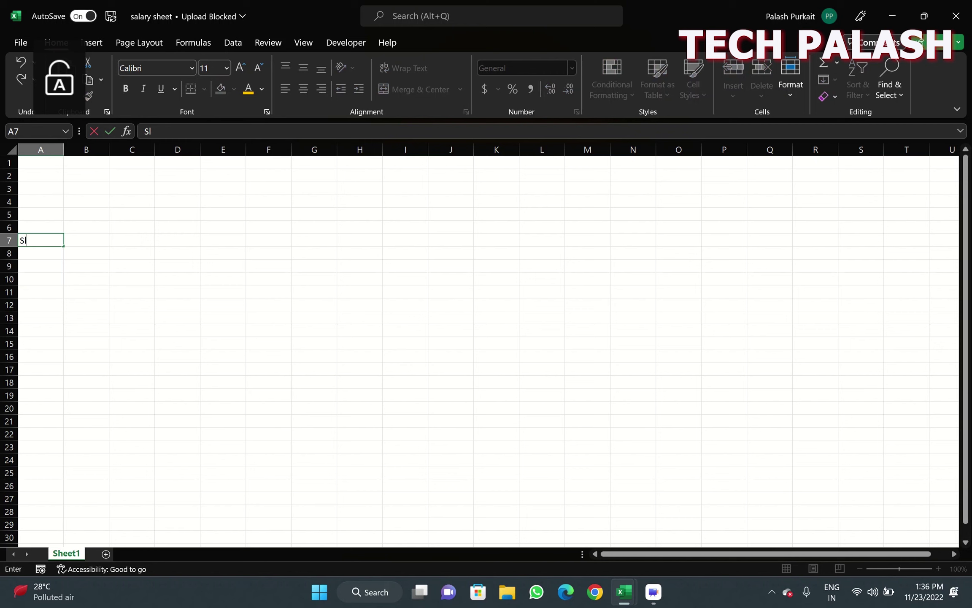
{"action": "type", "text": "no"}
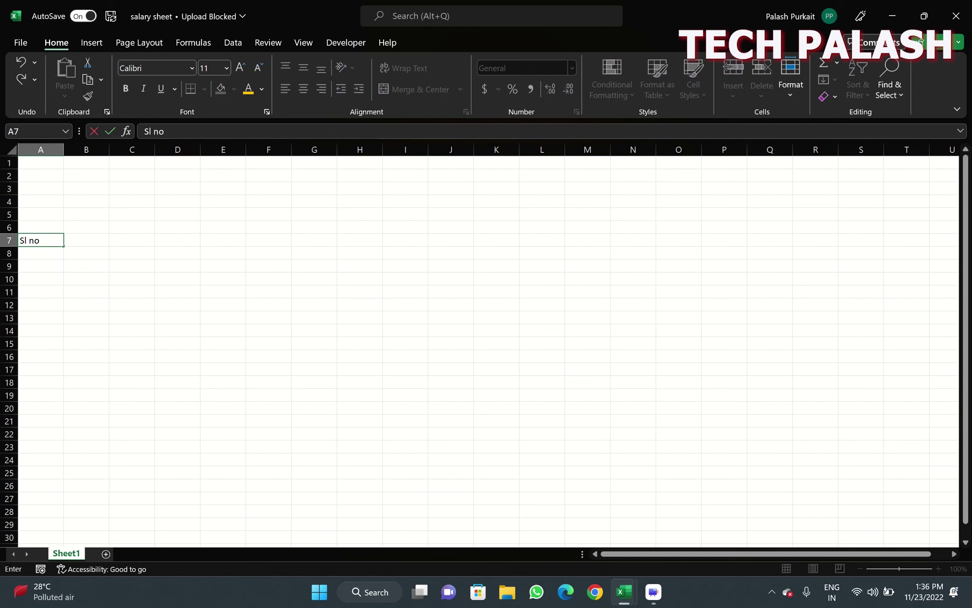
{"action": "key", "text": "Tab"}
{"action": "key", "text": "Caps_Lock"}
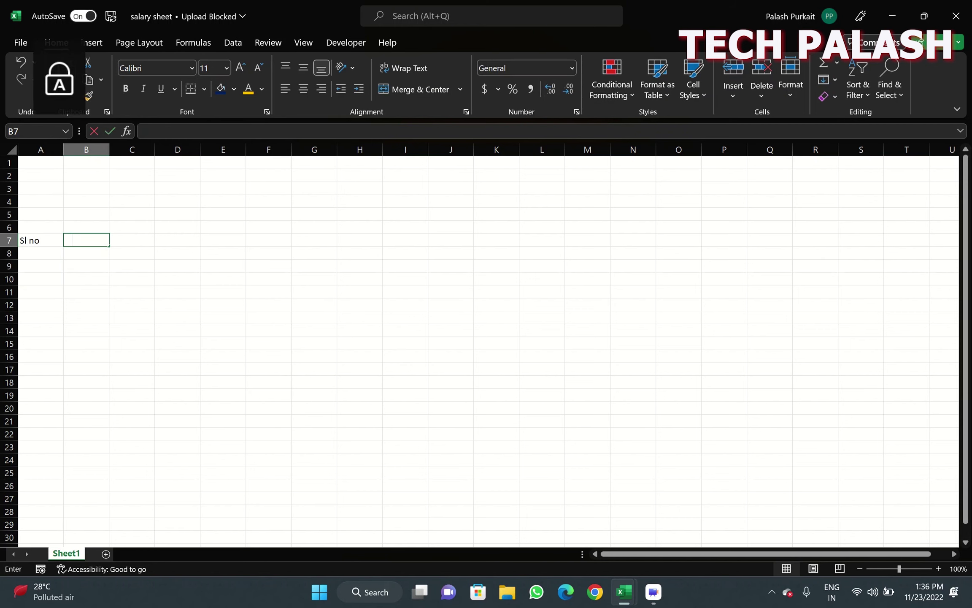
{"action": "type", "text": "Nam"}
{"action": "key", "text": "BackSpace"}
{"action": "key", "text": "BackSpace"}
{"action": "key", "text": "BackSpace"}
{"action": "key", "text": "Caps_Lock"}
{"action": "type", "text": "E"}
{"action": "key", "text": "Caps_Lock"}
{"action": "type", "text": "mployee"}
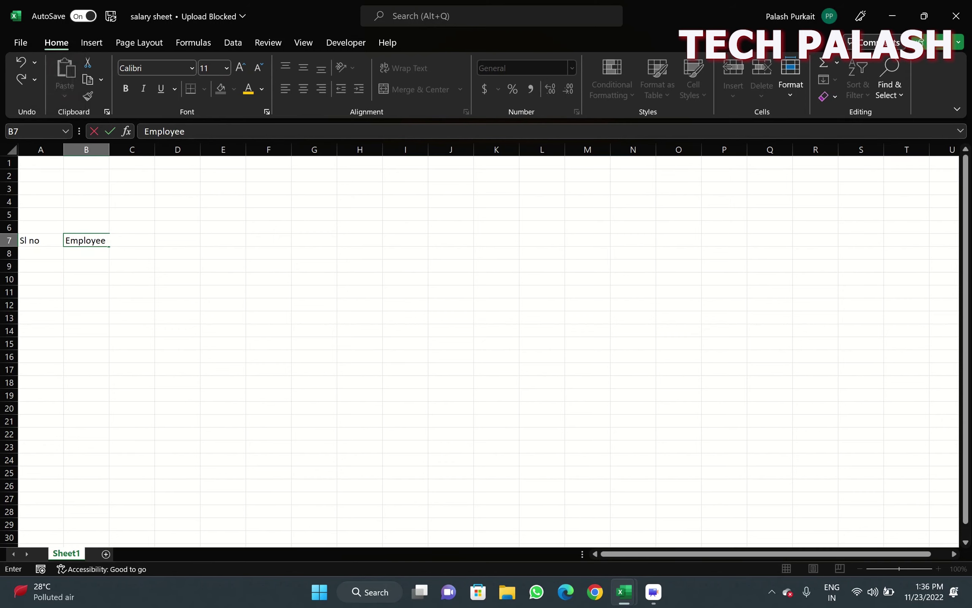
{"action": "key", "text": "Caps_Lock"}
{"action": "type", "text": "N"}
{"action": "key", "text": "Caps_Lock"}
{"action": "type", "text": "ame"}
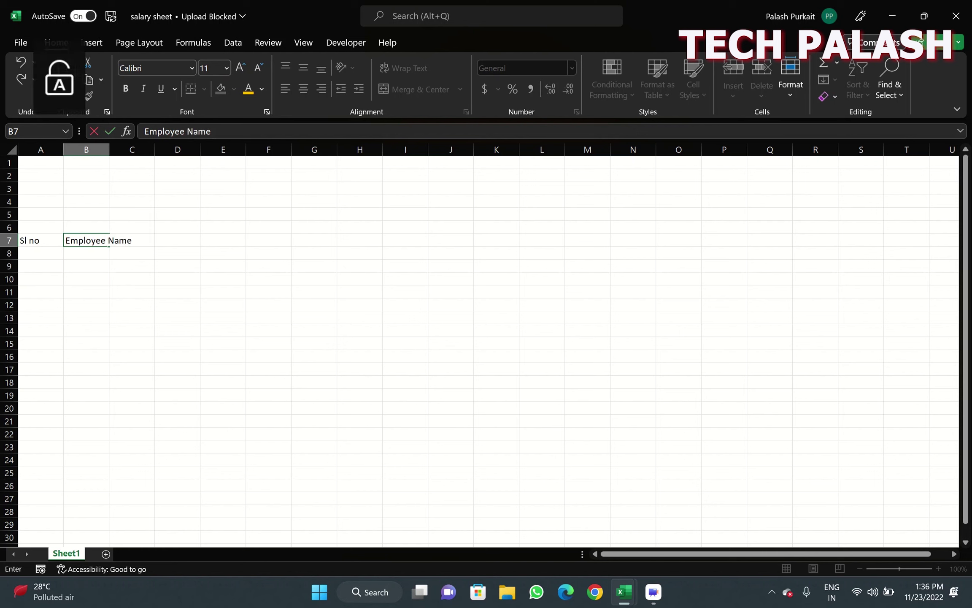
{"action": "key", "text": "Tab"}
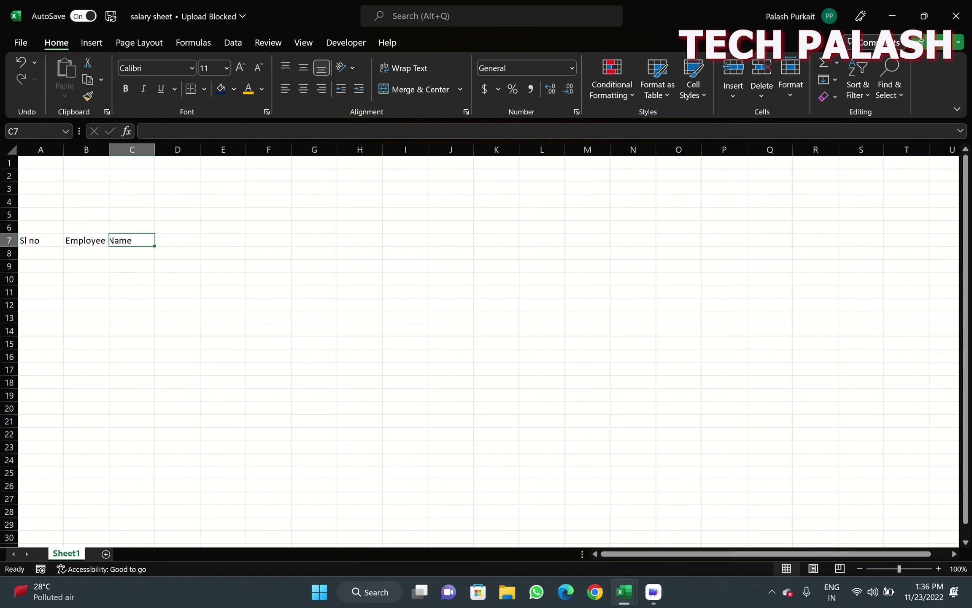
{"action": "key", "text": "Caps_Lock"}
{"action": "type", "text": "D"}
{"action": "key", "text": "Caps_Lock"}
{"action": "type", "text": "esigna"}
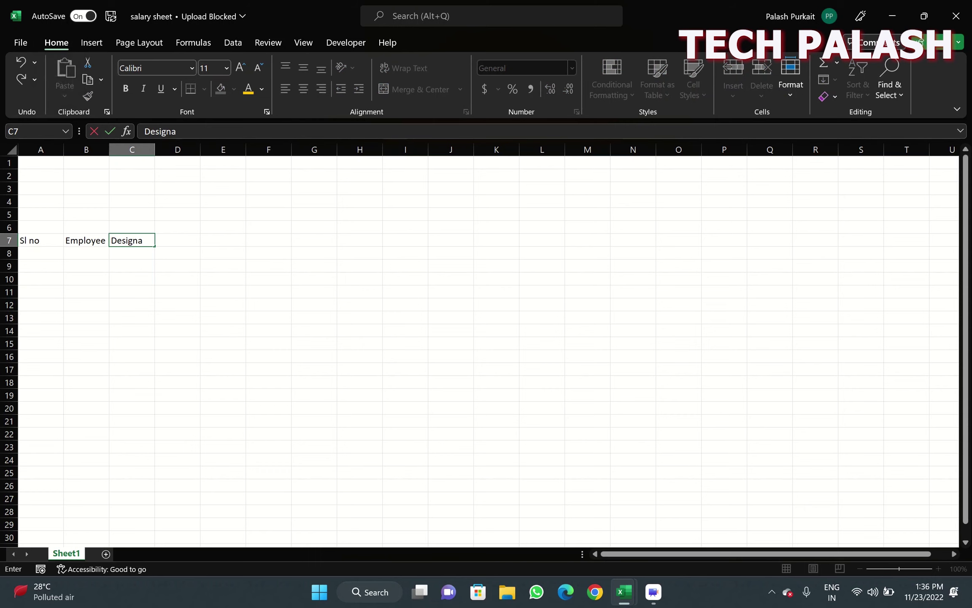
{"action": "type", "text": "tion"}
{"action": "key", "text": "Tab"}
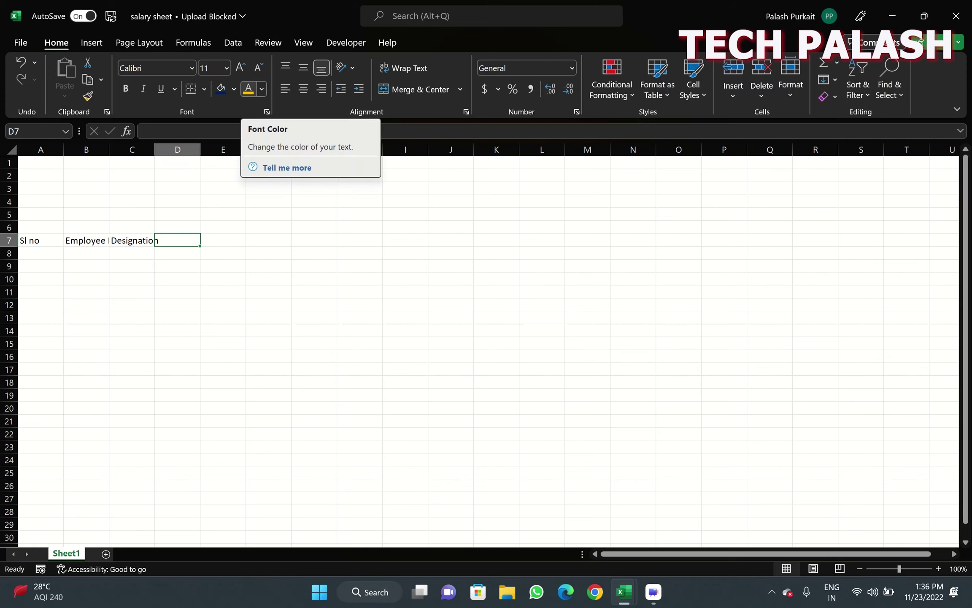
Add the 'Basic Salary' and 'Houserent Allowance' headings in D7 and E7.
{"action": "key", "text": "Caps_Lock"}
{"action": "type", "text": "Basi"}
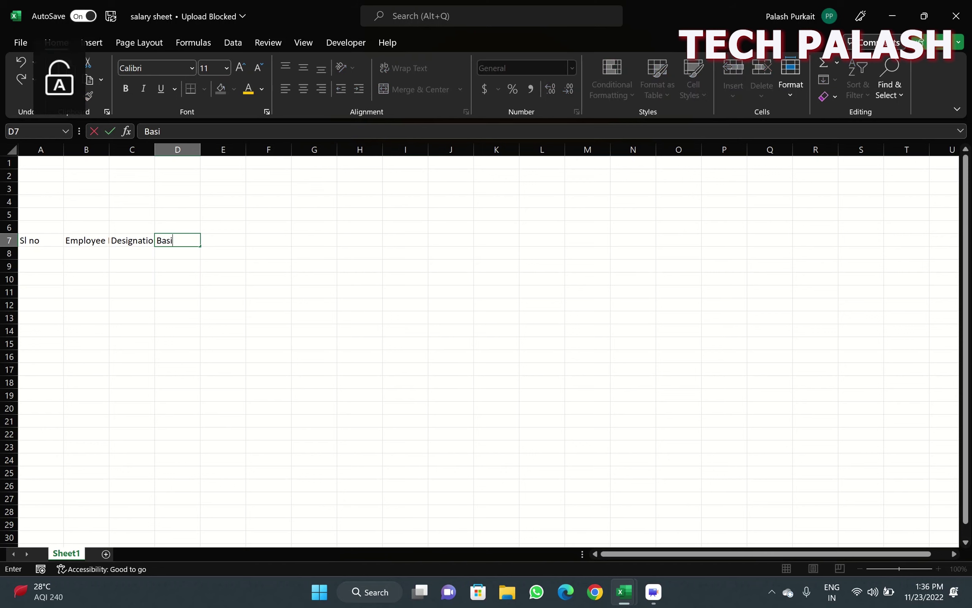
{"action": "type", "text": "c Salary"}
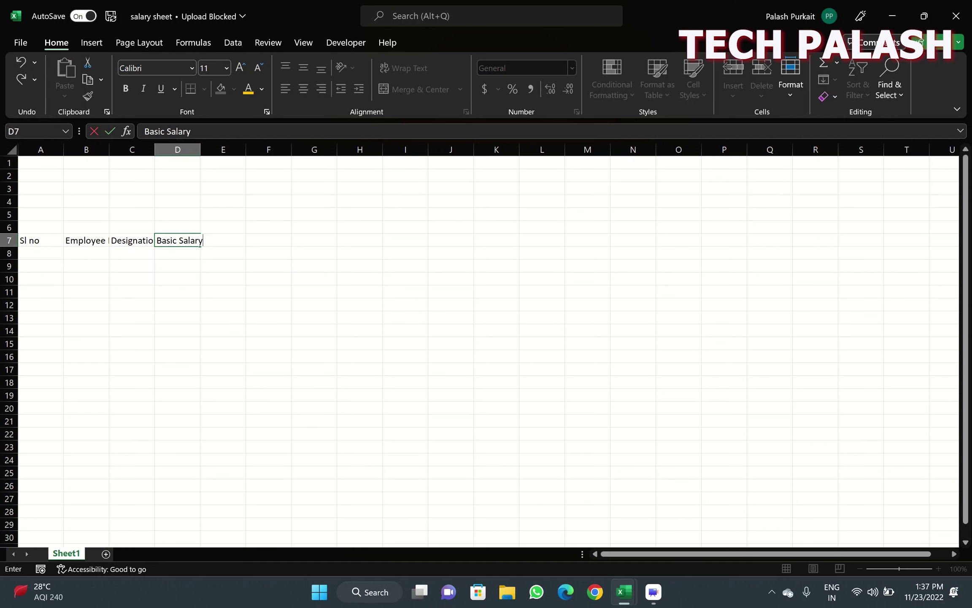
{"action": "key", "text": "Tab"}
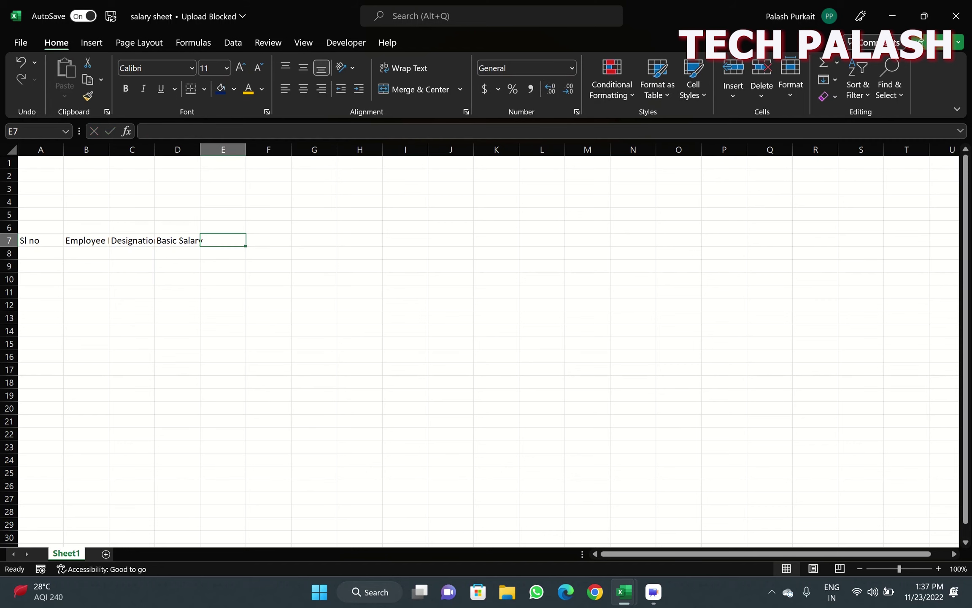
{"action": "key", "text": "Caps_Lock"}
{"action": "type", "text": "H"}
{"action": "key", "text": "Caps_Lock"}
{"action": "type", "text": "o"}
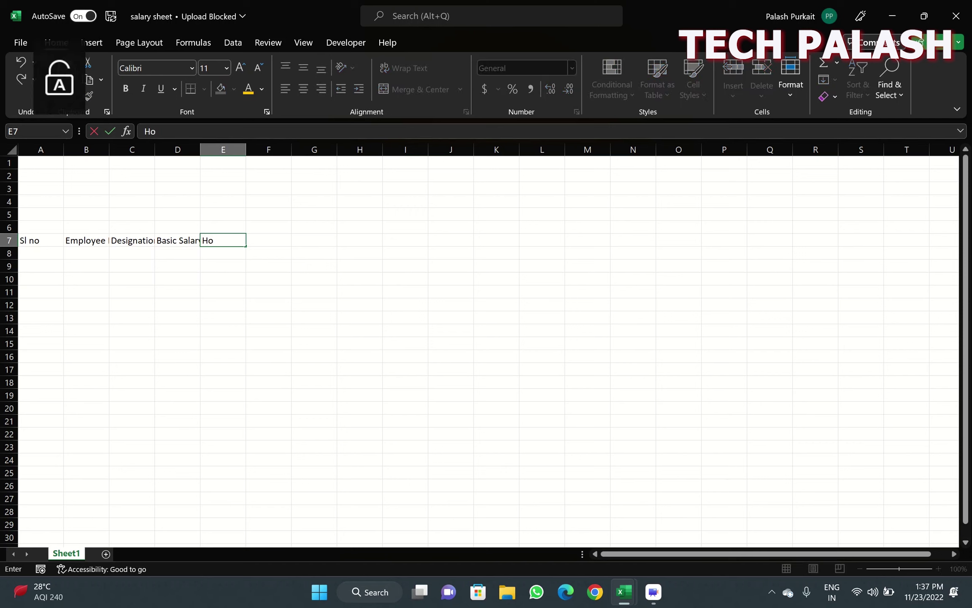
{"action": "type", "text": "userent"}
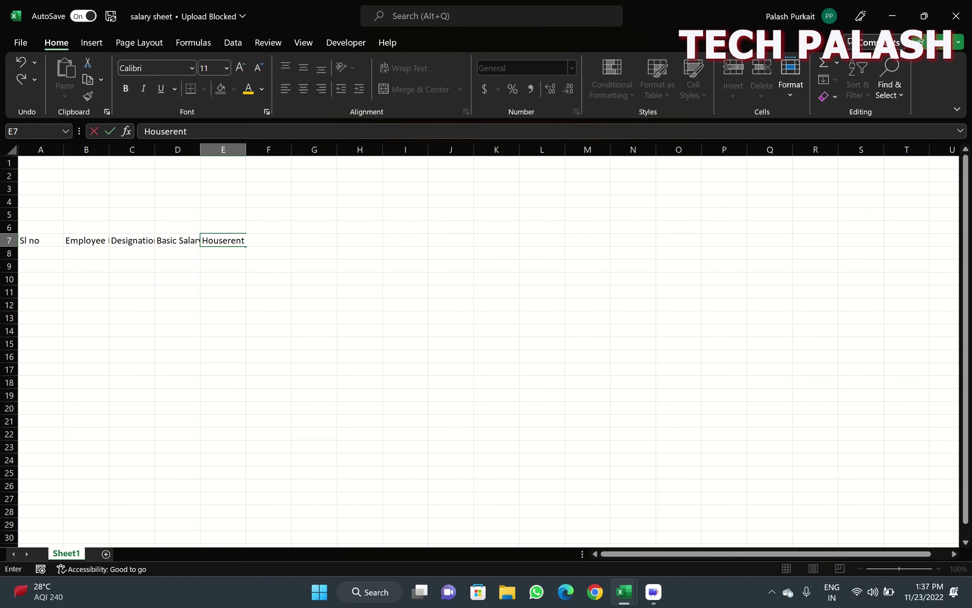
{"action": "key", "text": "Caps_Lock"}
{"action": "type", "text": "A"}
{"action": "key", "text": "Caps_Lock"}
{"action": "type", "text": "llowance"}
{"action": "key", "text": "Tab"}
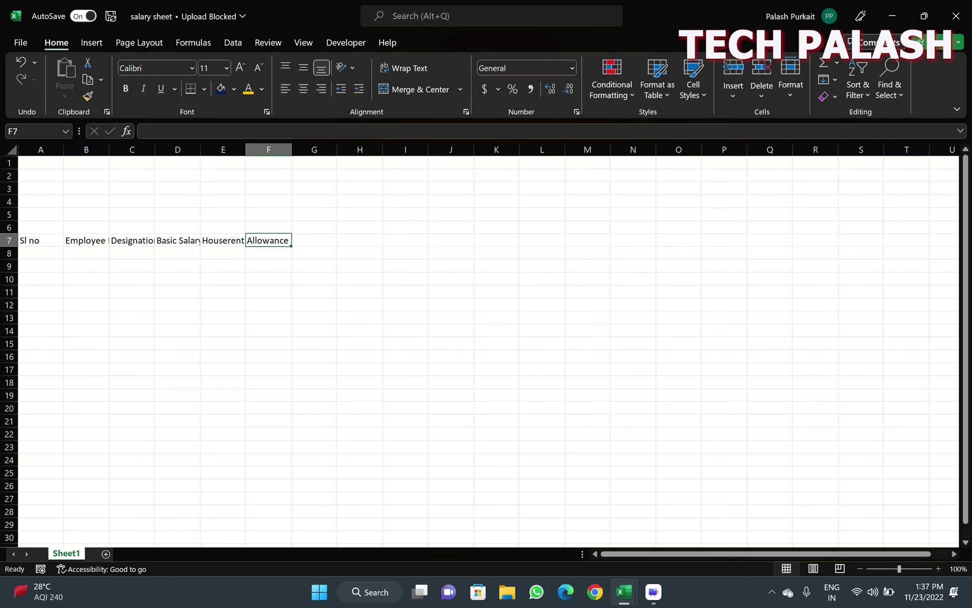
Add the 'Medical Allowance', 'Transport' and 'Tax' headings in F7 through H7.
{"action": "key", "text": "Caps_Lock"}
{"action": "type", "text": "M"}
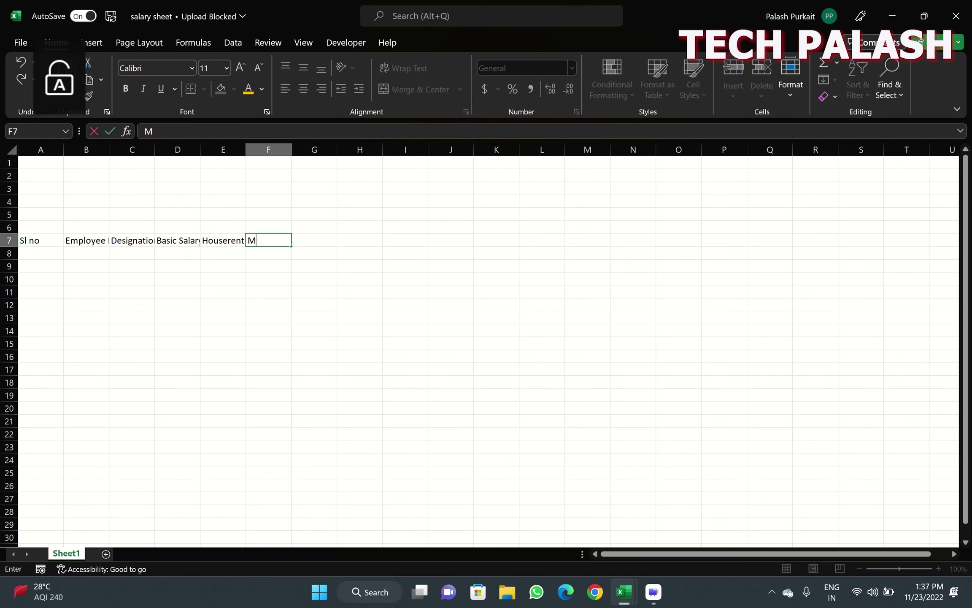
{"action": "type", "text": "edical"}
{"action": "key", "text": "Caps_Lock"}
{"action": "type", "text": "A"}
{"action": "key", "text": "Caps_Lock"}
{"action": "type", "text": "llowance"}
{"action": "key", "text": "Tab"}
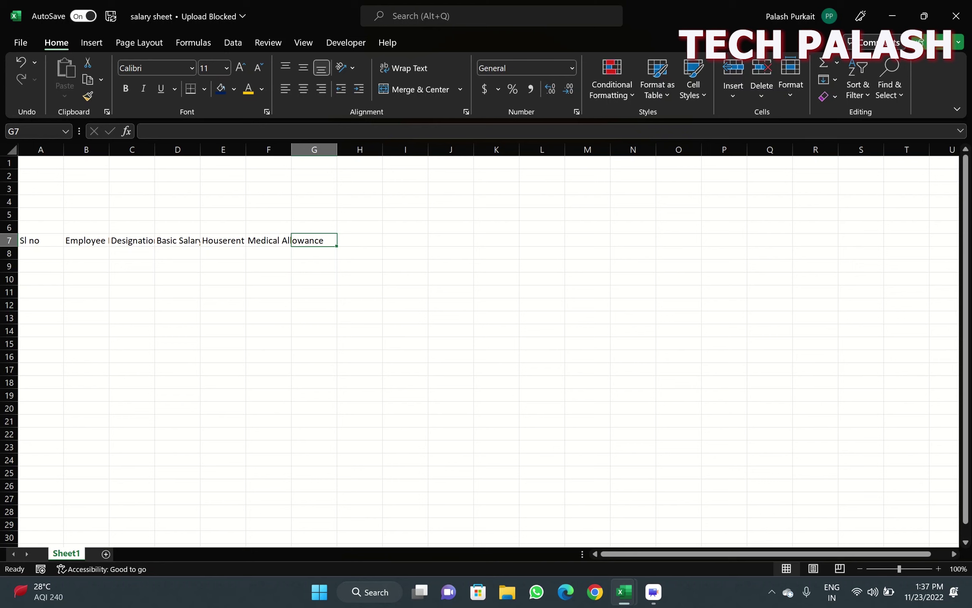
{"action": "key", "text": "Caps_Lock"}
{"action": "type", "text": "Transport"}
{"action": "key", "text": "Tab"}
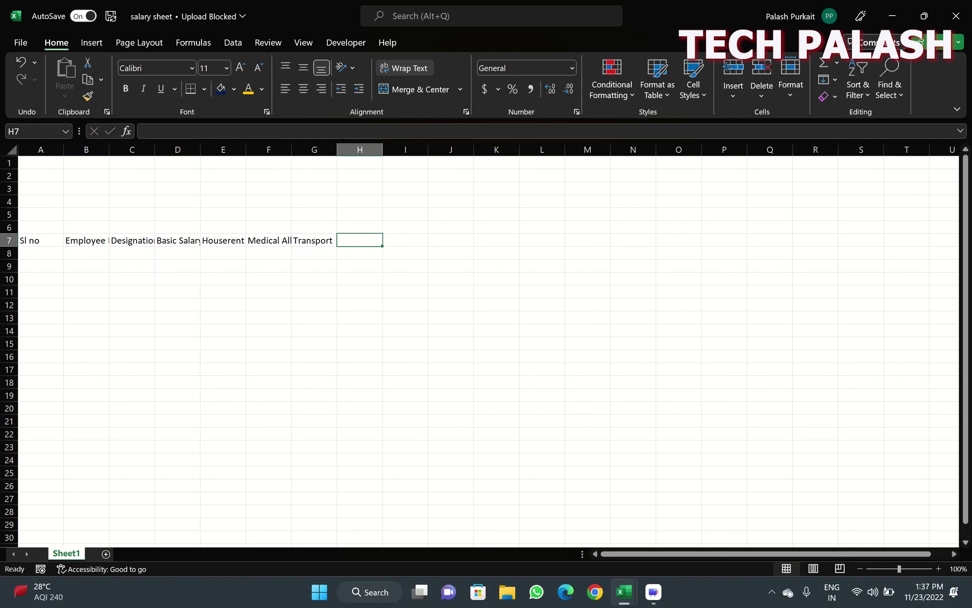
{"action": "key", "text": "Caps_Lock"}
{"action": "type", "text": "Tax"}
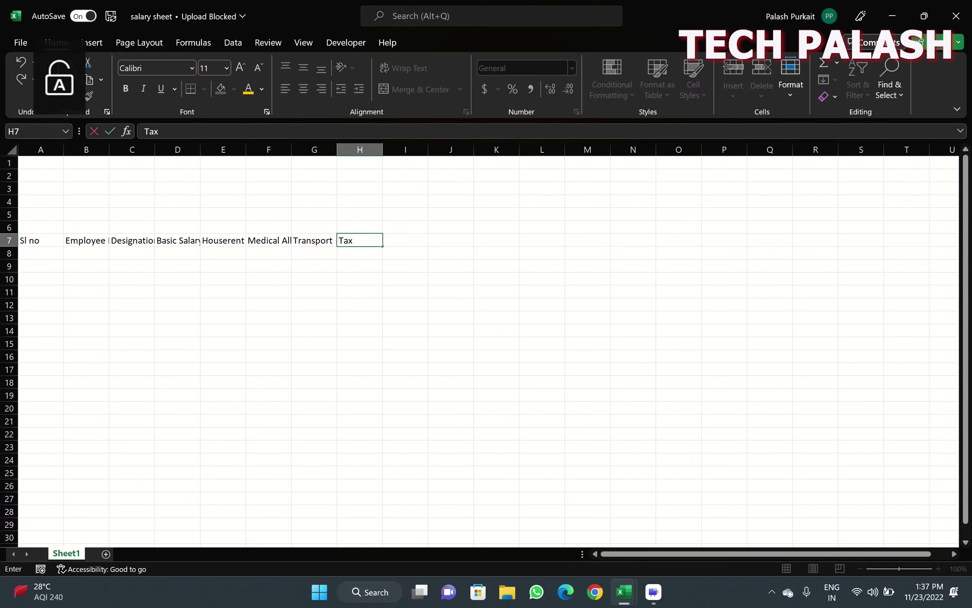
{"action": "key", "text": "Tab"}
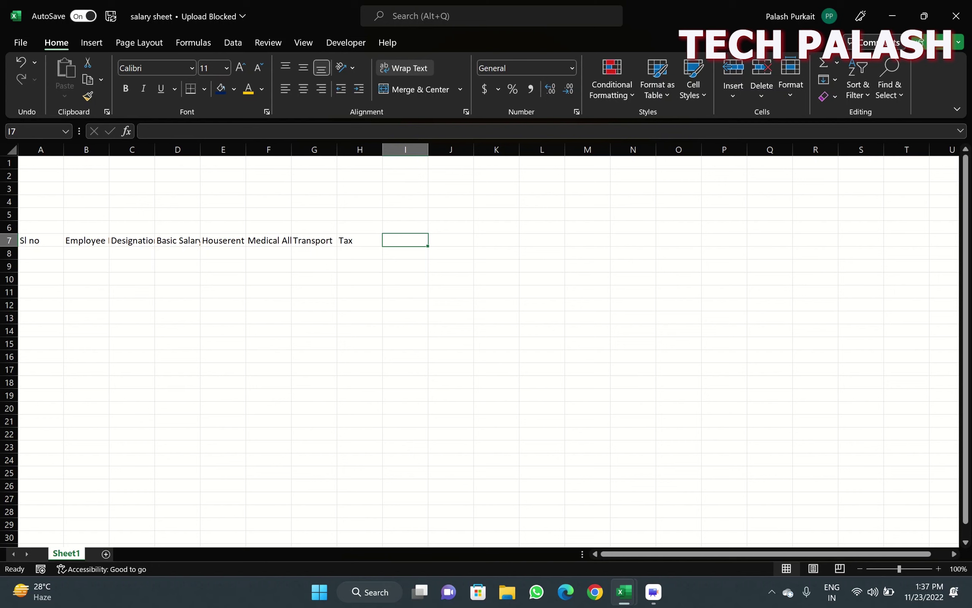
Add the 'Provident fund', 'Advanced' and 'Net Salary' headings in I7 through K7.
{"action": "key", "text": "Caps_Lock"}
{"action": "type", "text": "P"}
{"action": "key", "text": "Caps_Lock"}
{"action": "type", "text": "roc"}
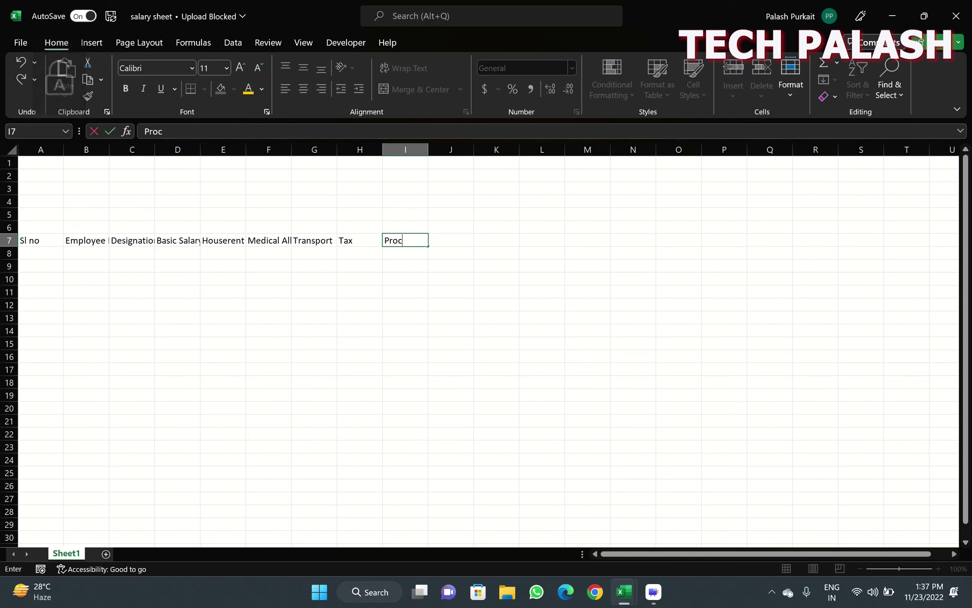
{"action": "key", "text": "BackSpace"}
{"action": "type", "text": "vident"}
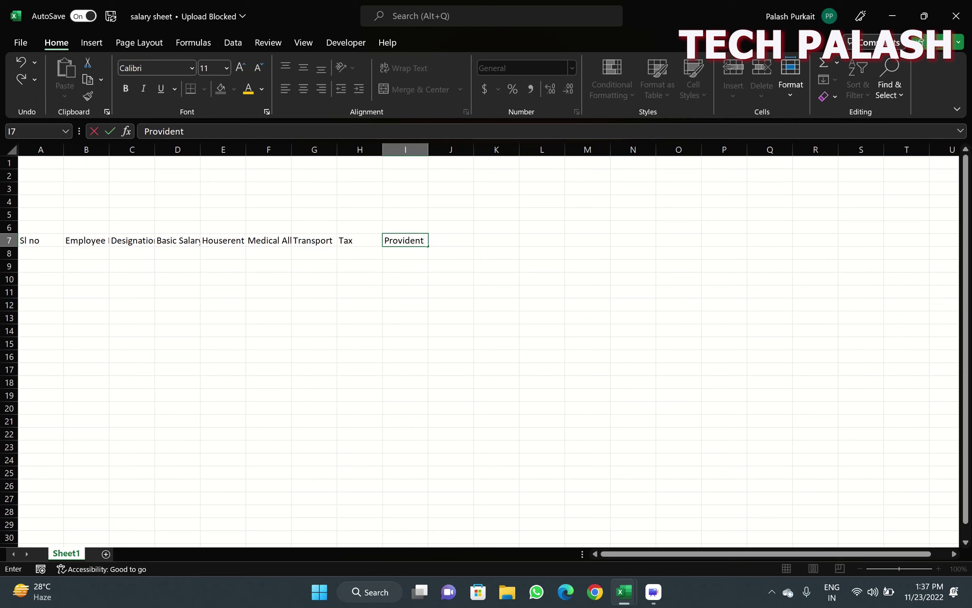
{"action": "type", "text": "fund"}
{"action": "key", "text": "Tab"}
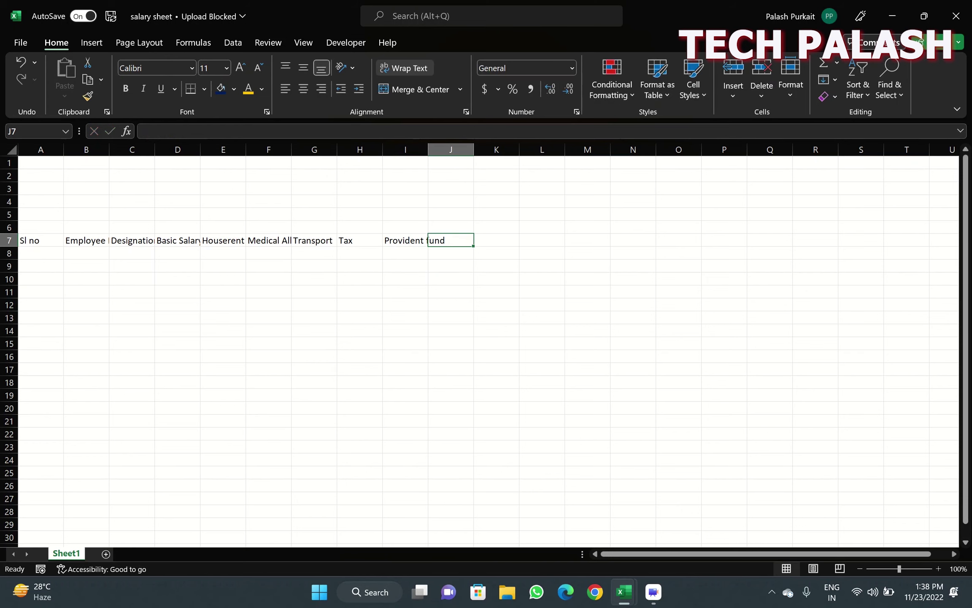
{"action": "key", "text": "Caps_Lock"}
{"action": "type", "text": "A"}
{"action": "key", "text": "Caps_Lock"}
{"action": "type", "text": "dva"}
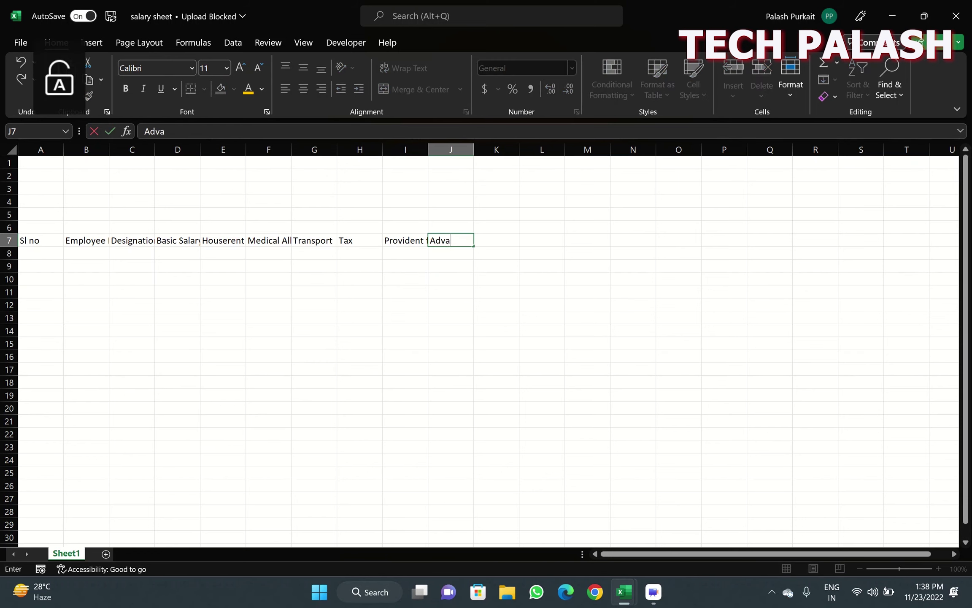
{"action": "type", "text": "nced"}
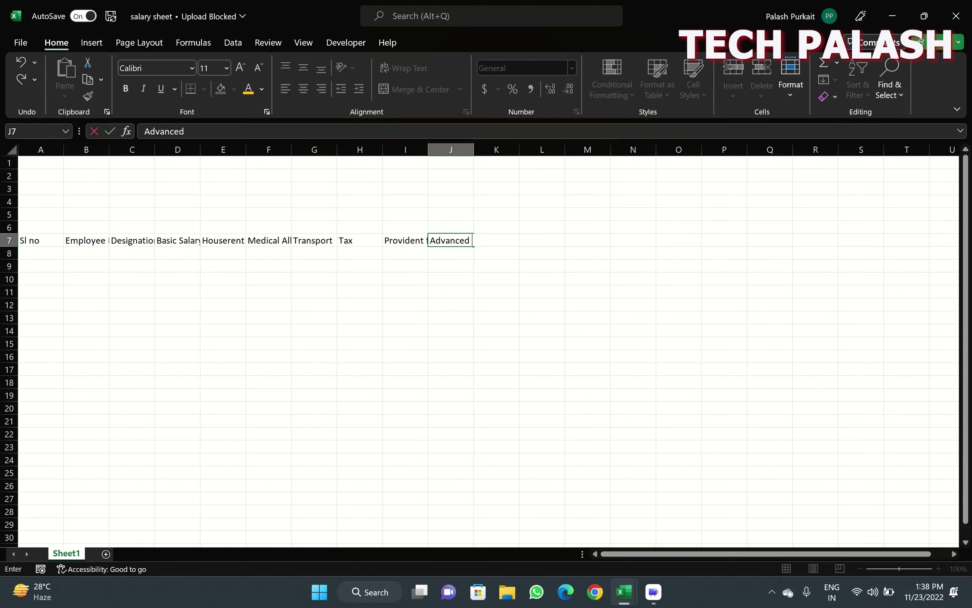
{"action": "key", "text": "Tab"}
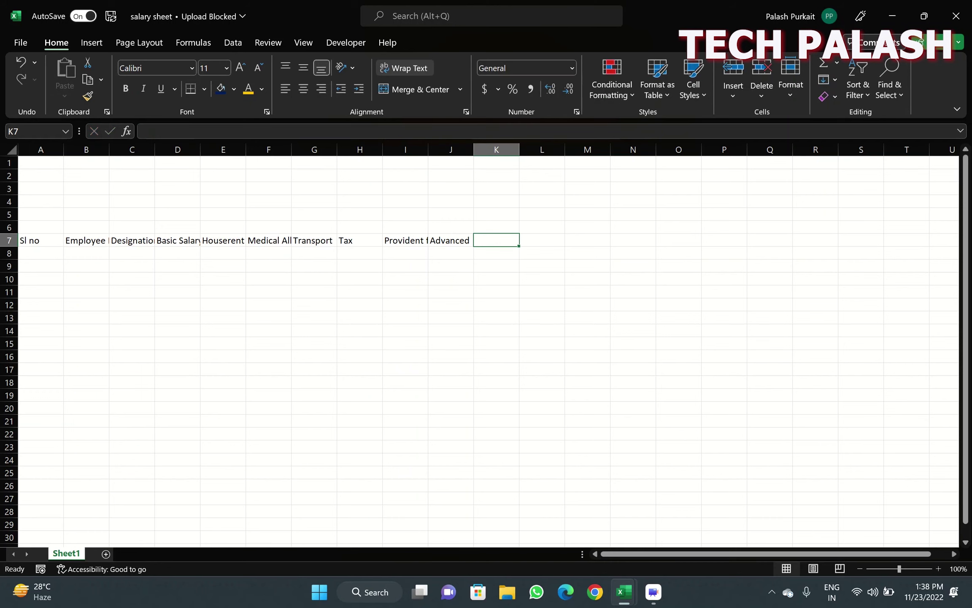
{"action": "key", "text": "Caps_Lock"}
{"action": "type", "text": "N"}
{"action": "key", "text": "Caps_Lock"}
{"action": "type", "text": "et "}
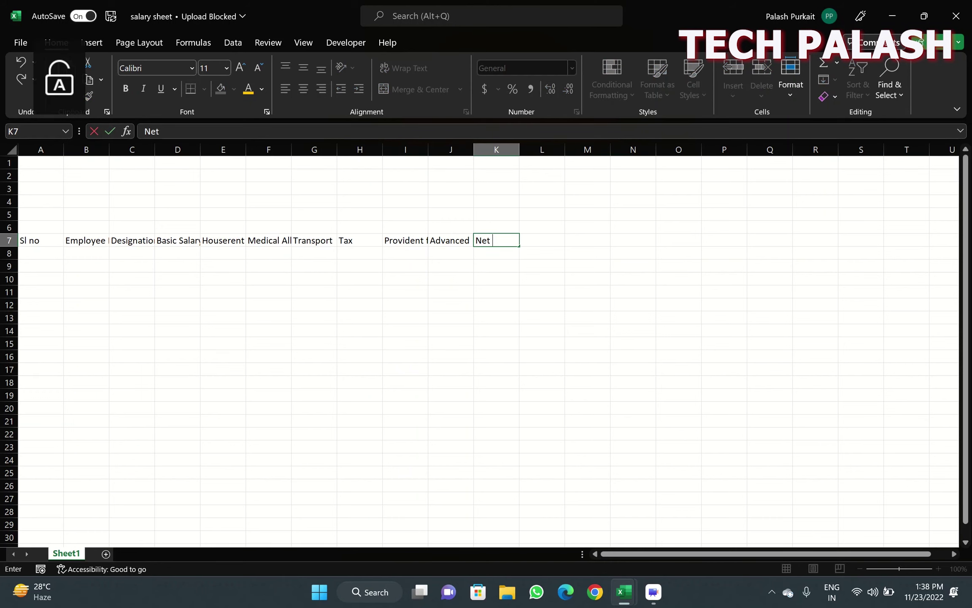
{"action": "type", "text": "Salary"}
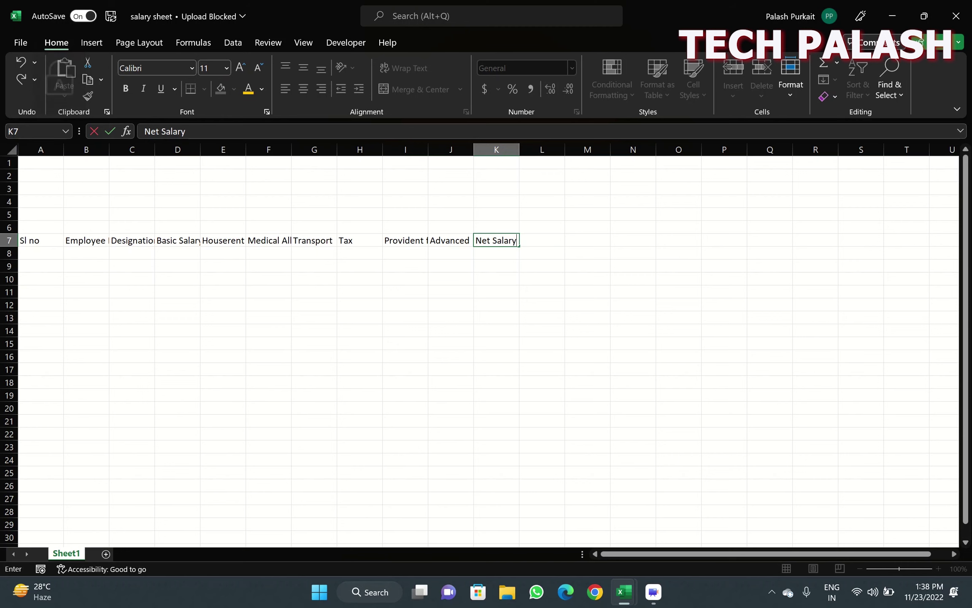
{"action": "key", "text": "Return"}
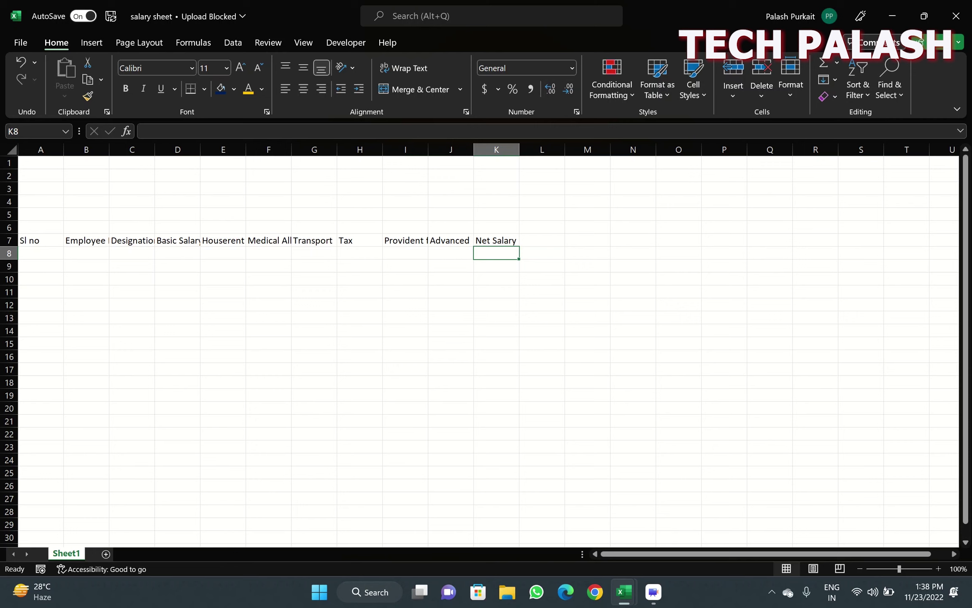
Widen columns B, C, D, E and I to fit their headings, then select the empty title rows.
{"action": "left_click_drag", "start_coordinate": [154, 149], "coordinate": [155, 150]}
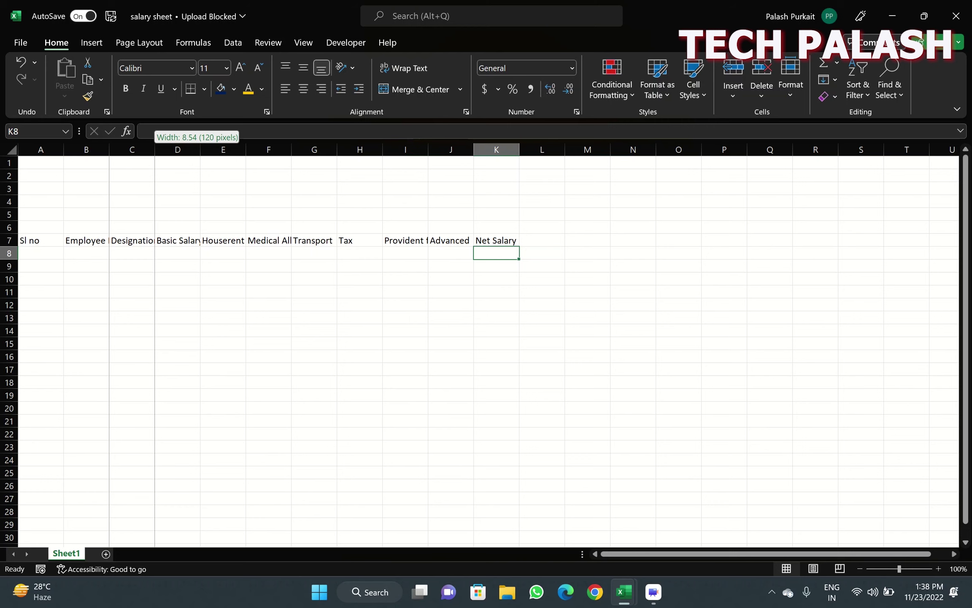
{"action": "left_click_drag", "start_coordinate": [154, 150], "coordinate": [176, 149]}
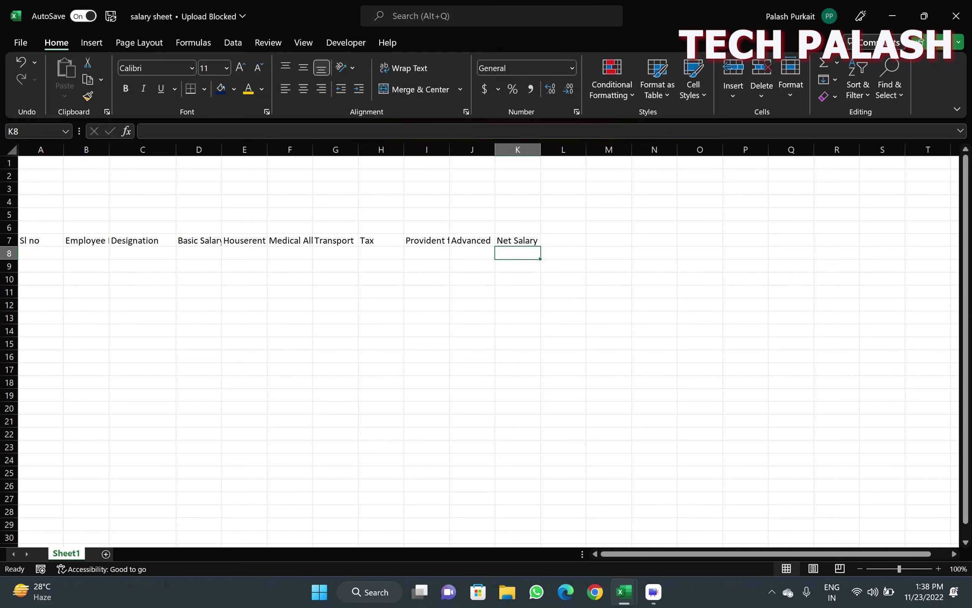
{"action": "left_click_drag", "start_coordinate": [221, 150], "coordinate": [313, 149]}
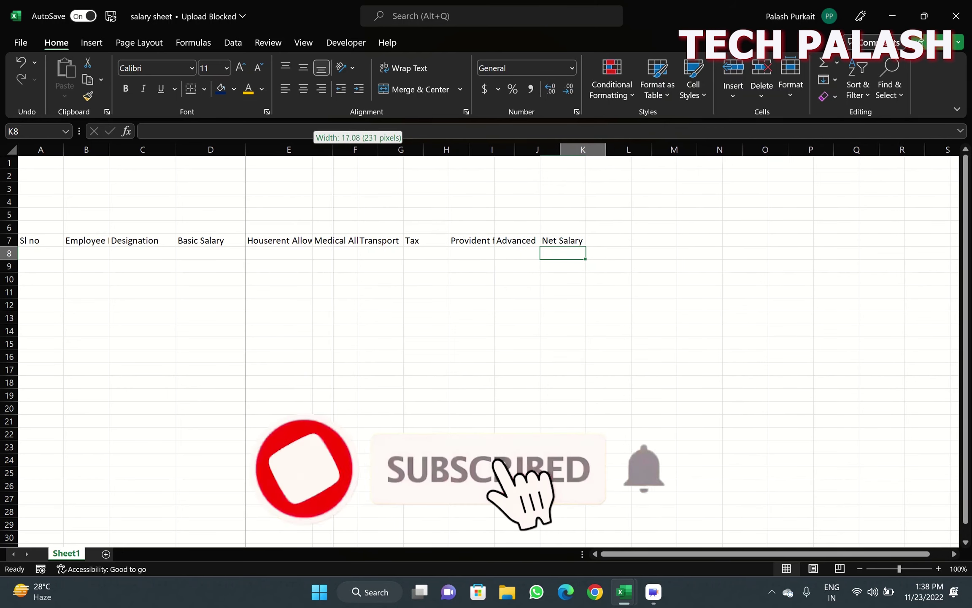
{"action": "left_click_drag", "start_coordinate": [313, 149], "coordinate": [511, 149]}
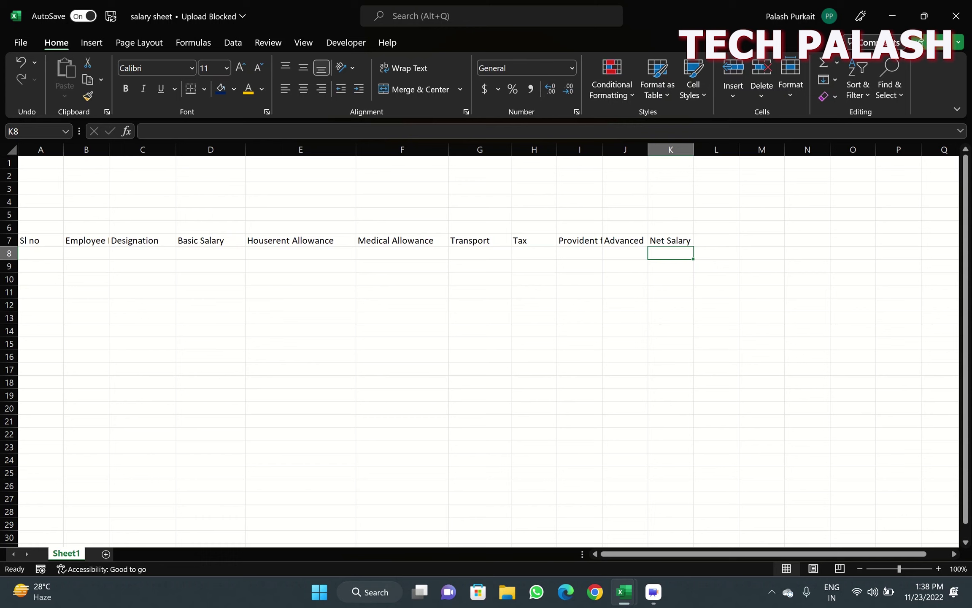
{"action": "left_click_drag", "start_coordinate": [602, 150], "coordinate": [634, 149]}
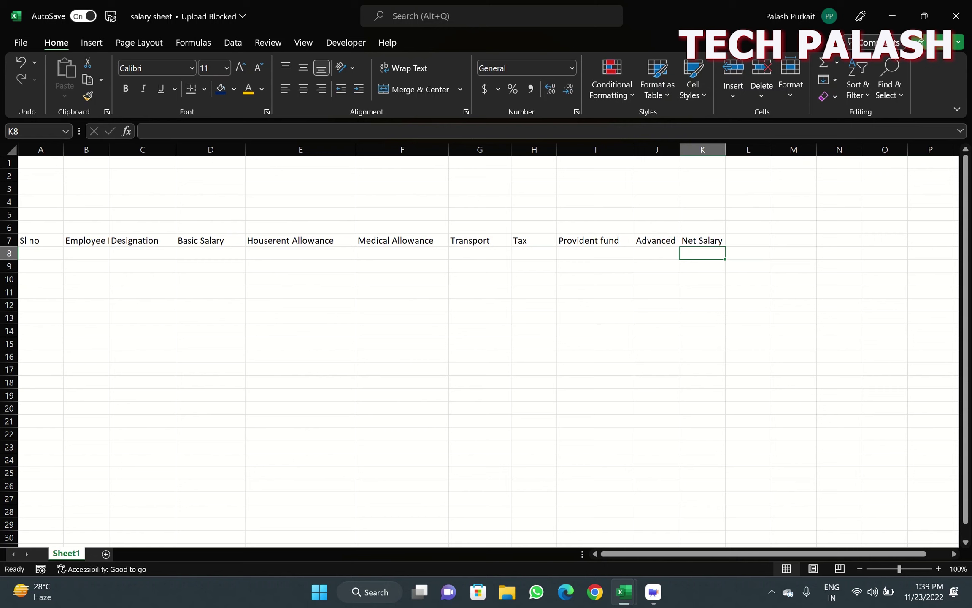
{"action": "left_click_drag", "start_coordinate": [109, 149], "coordinate": [137, 150]}
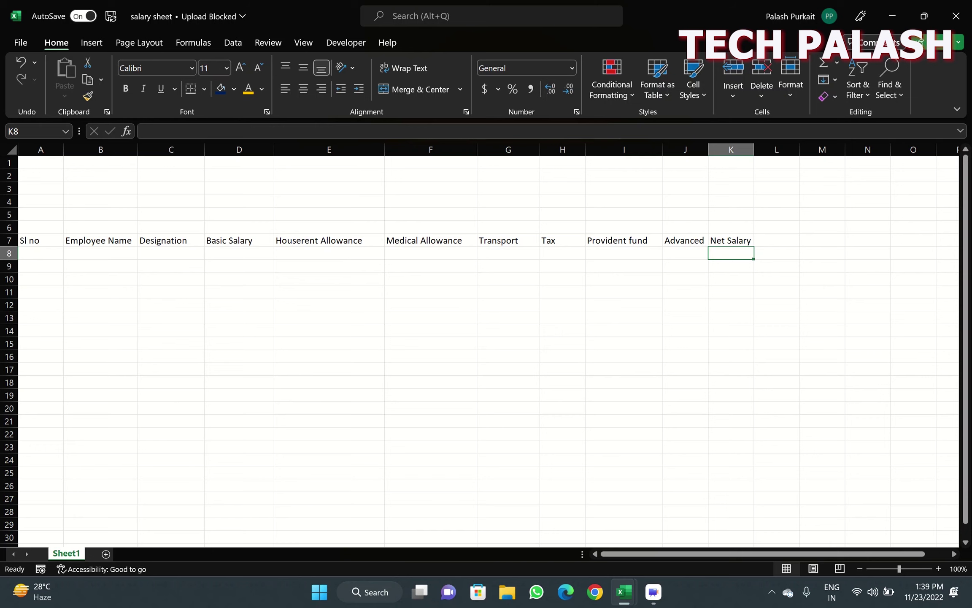
{"action": "left_click_drag", "start_coordinate": [41, 162], "coordinate": [171, 214]}
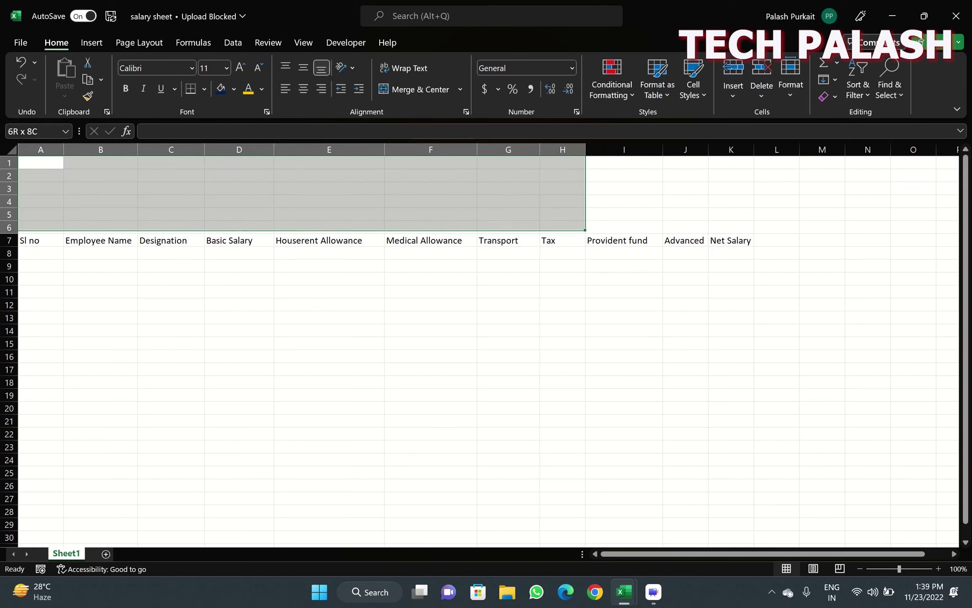
Merge and centre A1:K5, enter the title 'Salary Sheet', then view the reference workbook.
{"action": "mouse_move", "coordinate": [171, 215]}
{"action": "left_mouse_down"}
{"action": "mouse_move", "coordinate": [731, 227]}
{"action": "mouse_move", "coordinate": [731, 214]}
{"action": "left_mouse_up"}
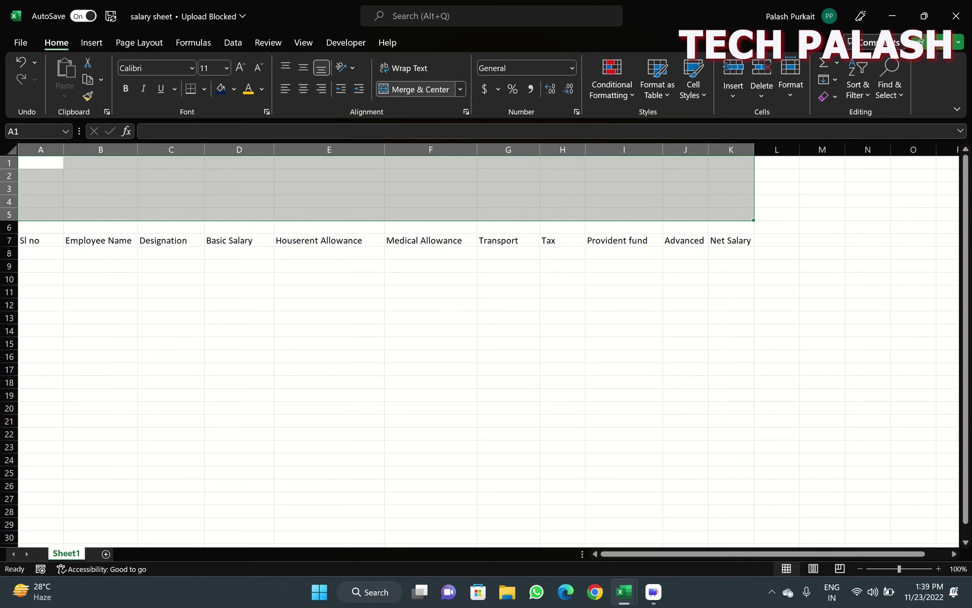
{"action": "left_click", "coordinate": [415, 89]}
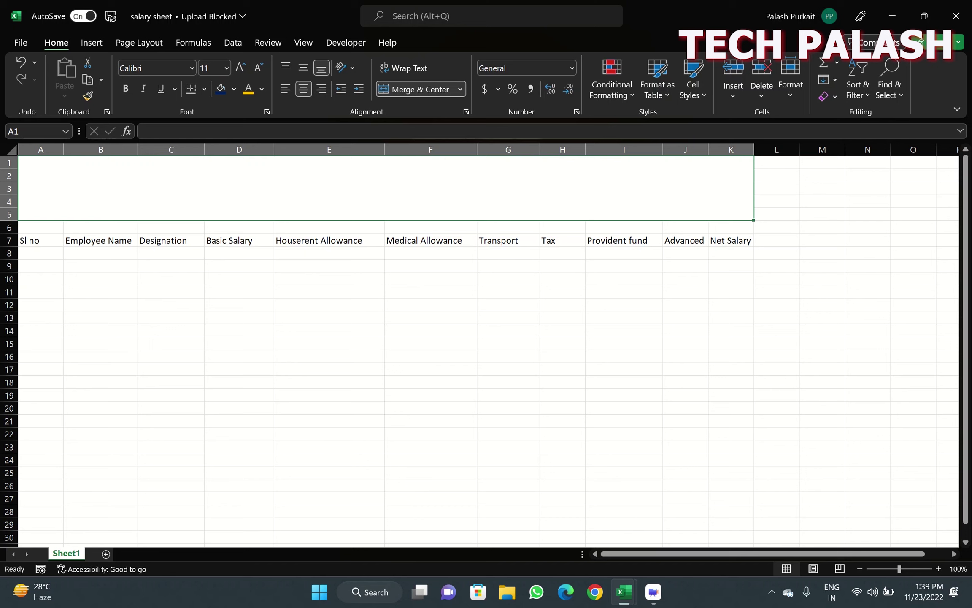
{"action": "key", "text": "Caps_Lock"}
{"action": "type", "text": "A"}
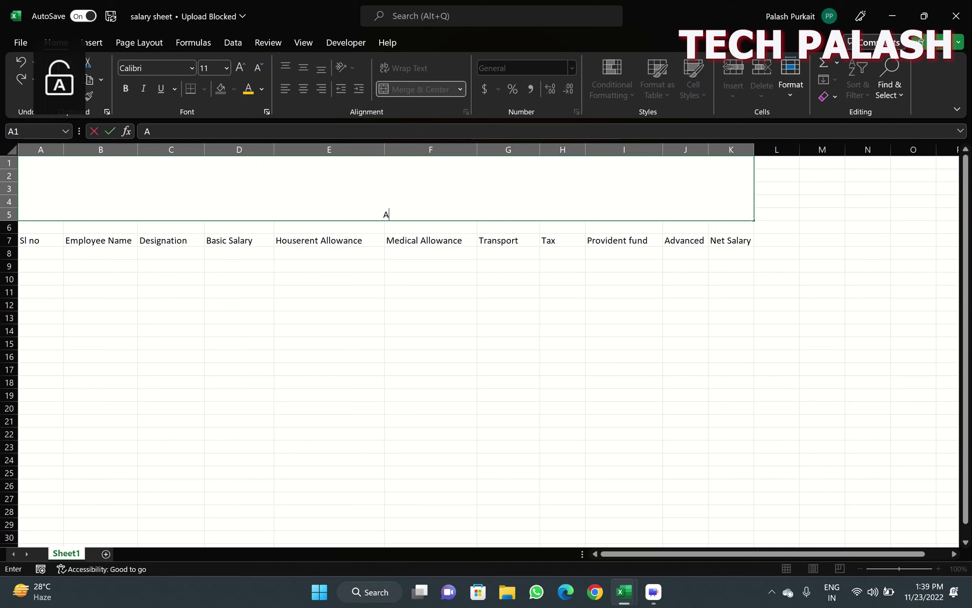
{"action": "key", "text": "BackSpace"}
{"action": "key", "text": "Caps_Lock"}
{"action": "type", "text": "S"}
{"action": "key", "text": "Caps_Lock"}
{"action": "type", "text": "alary"}
{"action": "key", "text": "Caps_Lock"}
{"action": "type", "text": "S"}
{"action": "key", "text": "Caps_Lock"}
{"action": "type", "text": "heet"}
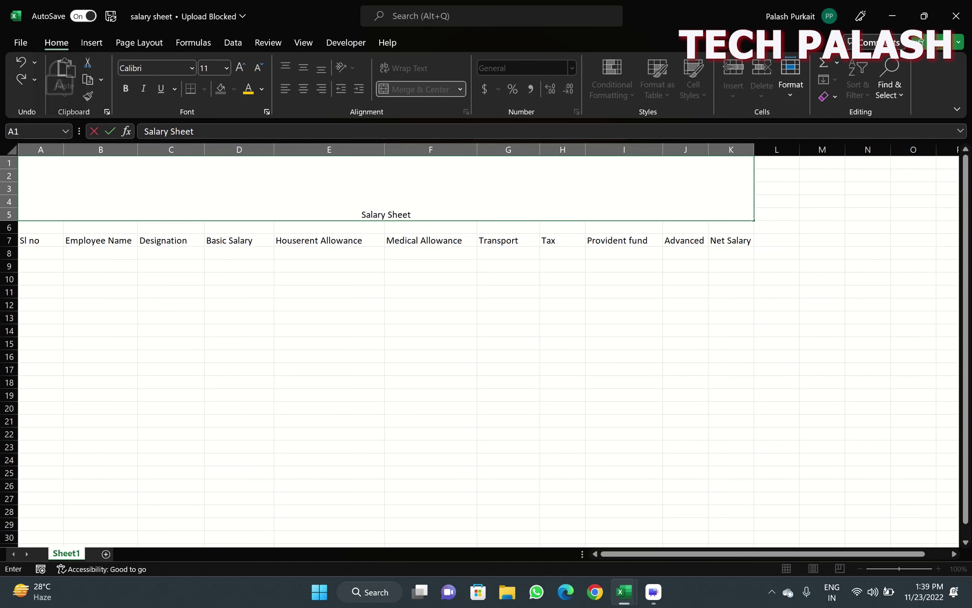
{"action": "left_click", "coordinate": [431, 330]}
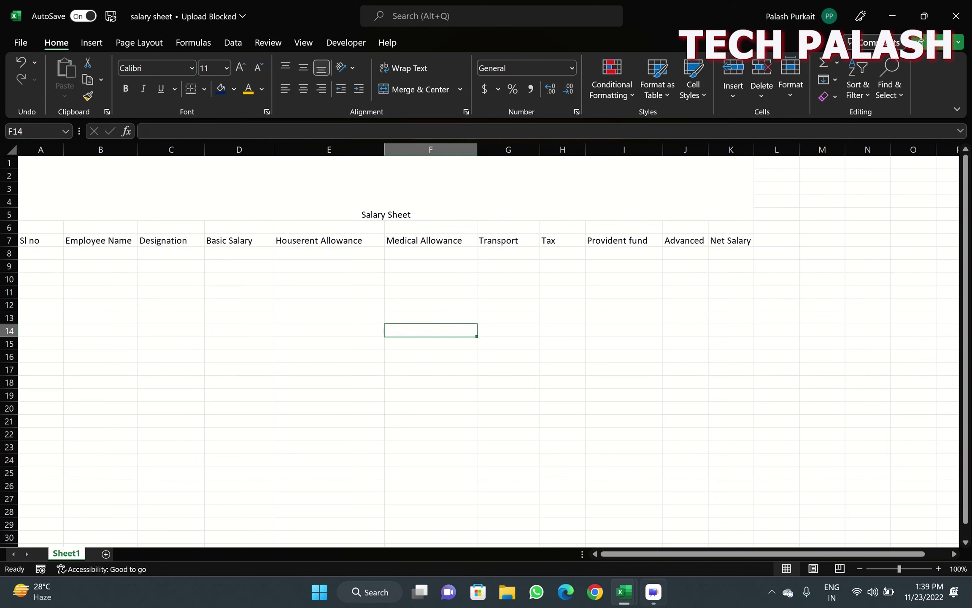
{"action": "left_click", "coordinate": [553, 517]}
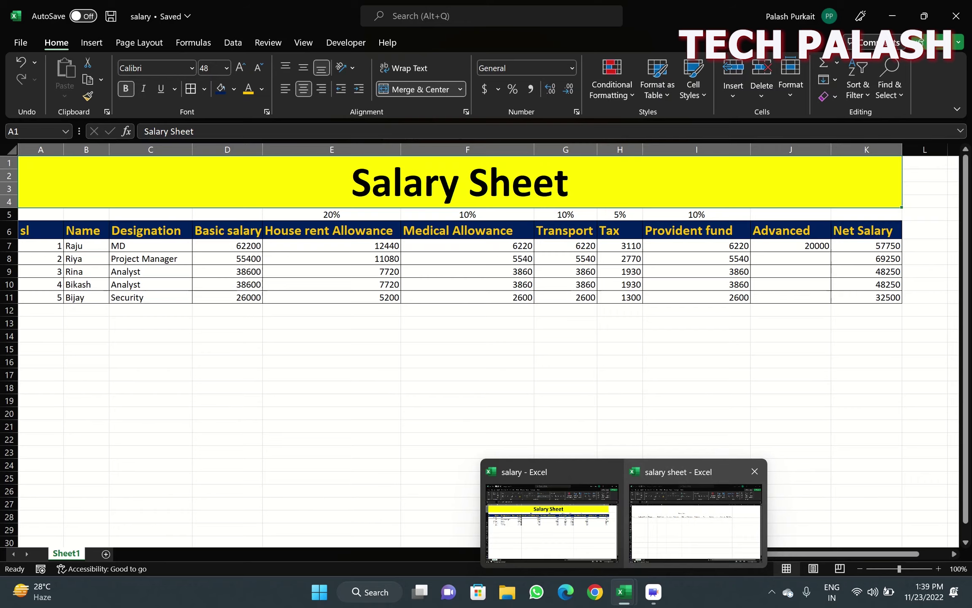
Make the 'Salary Sheet' title bold at 72 pt, then view the reference workbook.
{"action": "left_click", "coordinate": [695, 512]}
{"action": "left_click", "coordinate": [386, 190]}
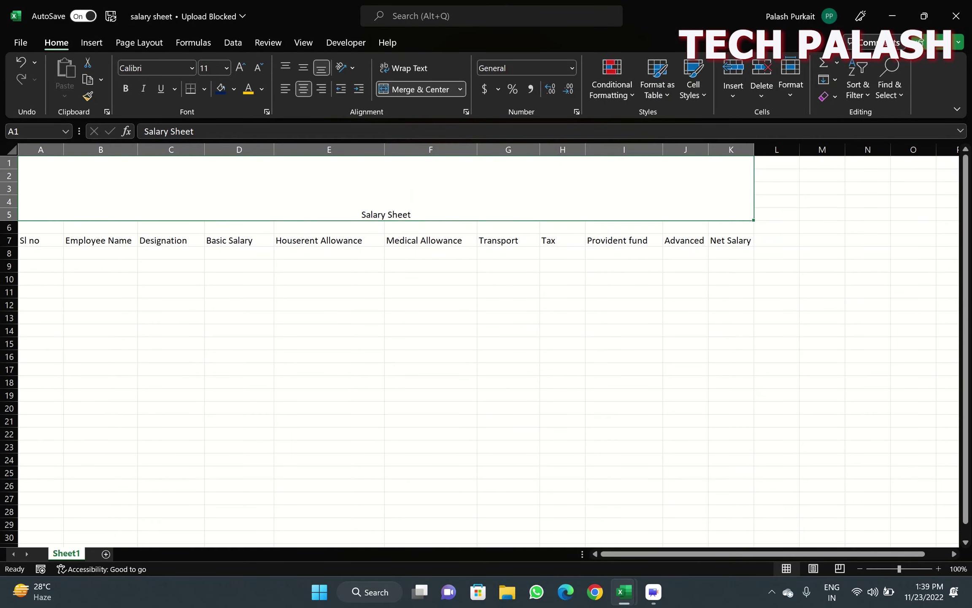
{"action": "left_click", "coordinate": [125, 89]}
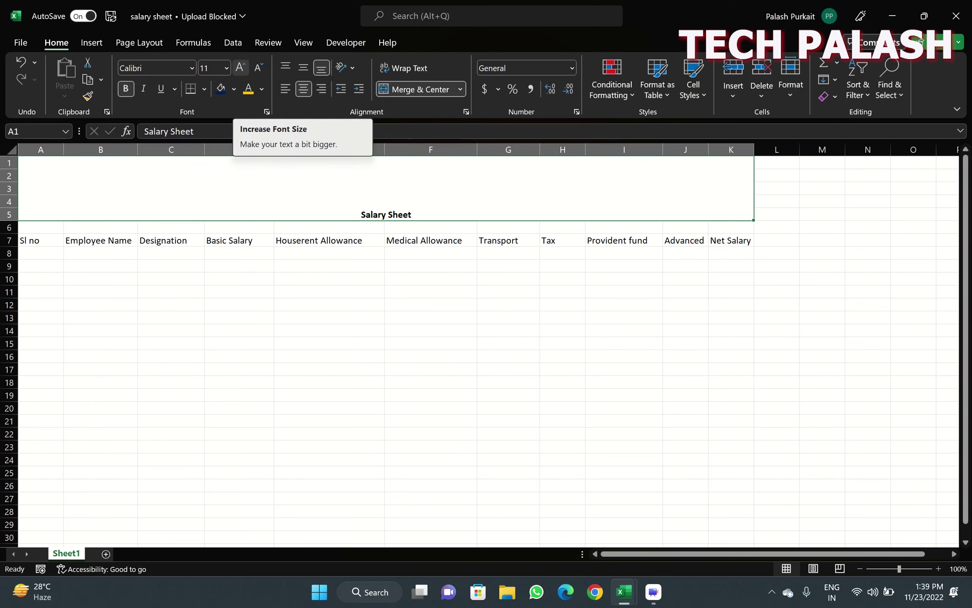
{"action": "left_click", "coordinate": [240, 68]}
{"action": "double_click", "coordinate": [240, 68]}
{"action": "double_click", "coordinate": [240, 68]}
{"action": "double_click", "coordinate": [240, 68]}
{"action": "double_click", "coordinate": [240, 68]}
{"action": "double_click", "coordinate": [241, 67]}
{"action": "left_click", "coordinate": [240, 68]}
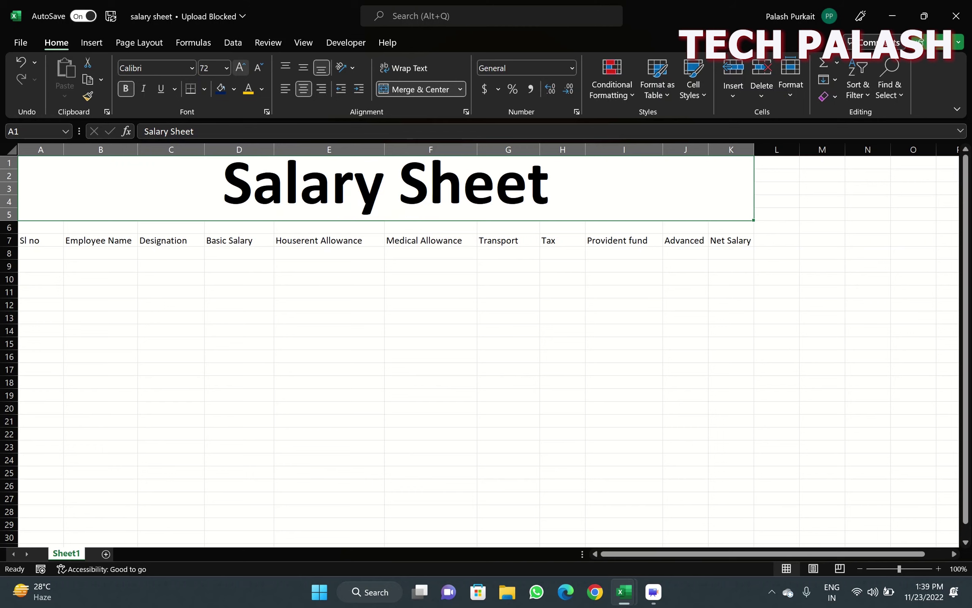
{"action": "left_click", "coordinate": [508, 330]}
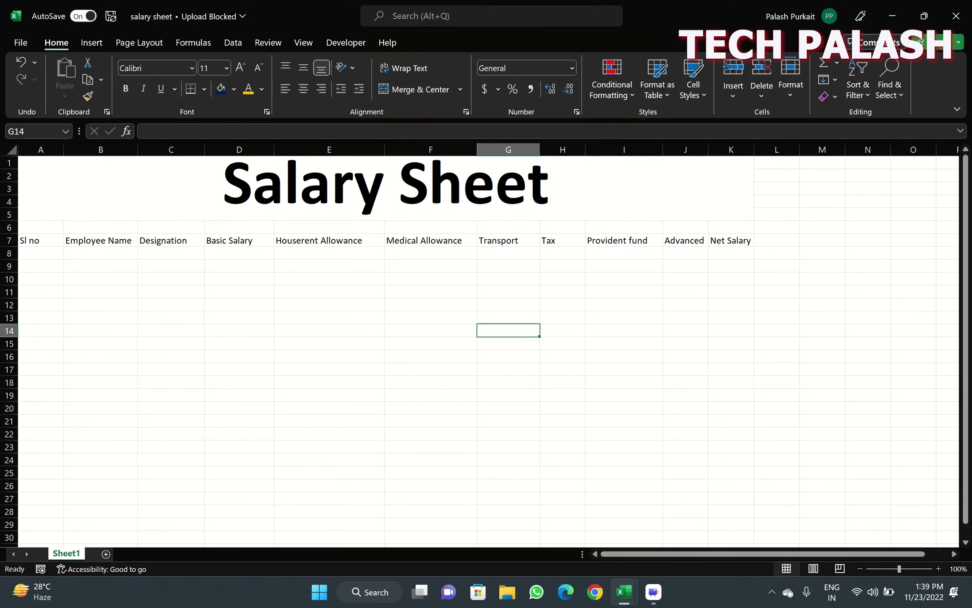
{"action": "left_click", "coordinate": [386, 188]}
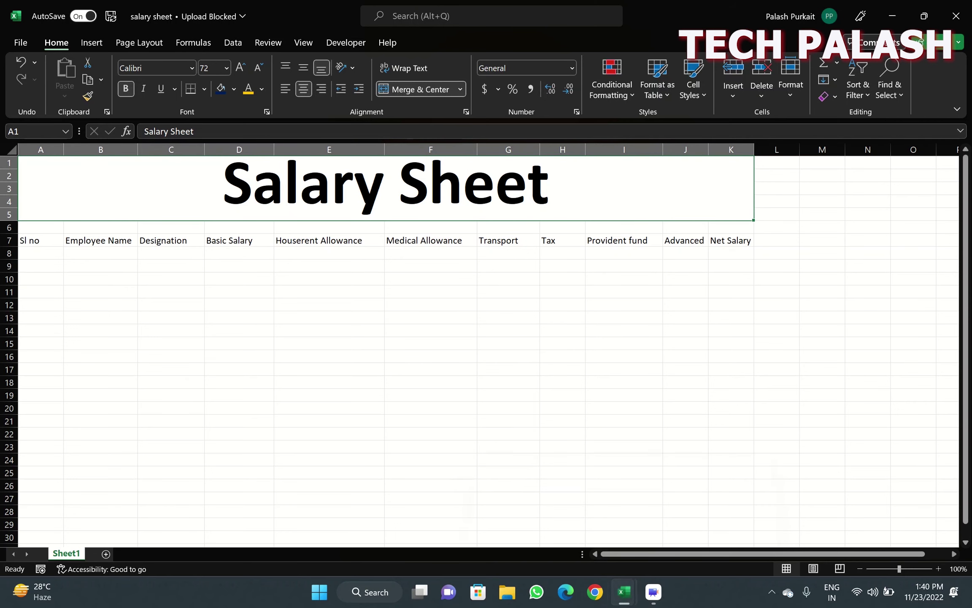
{"action": "left_click", "coordinate": [549, 510]}
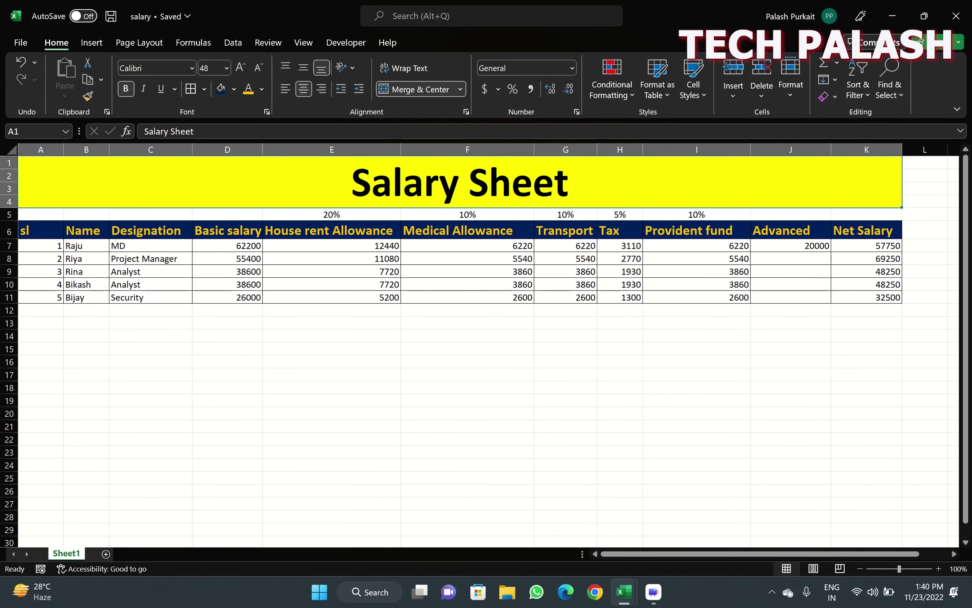
Give the merged 'Salary Sheet' title a green fill, then select header row 7.
{"action": "left_click", "coordinate": [692, 513]}
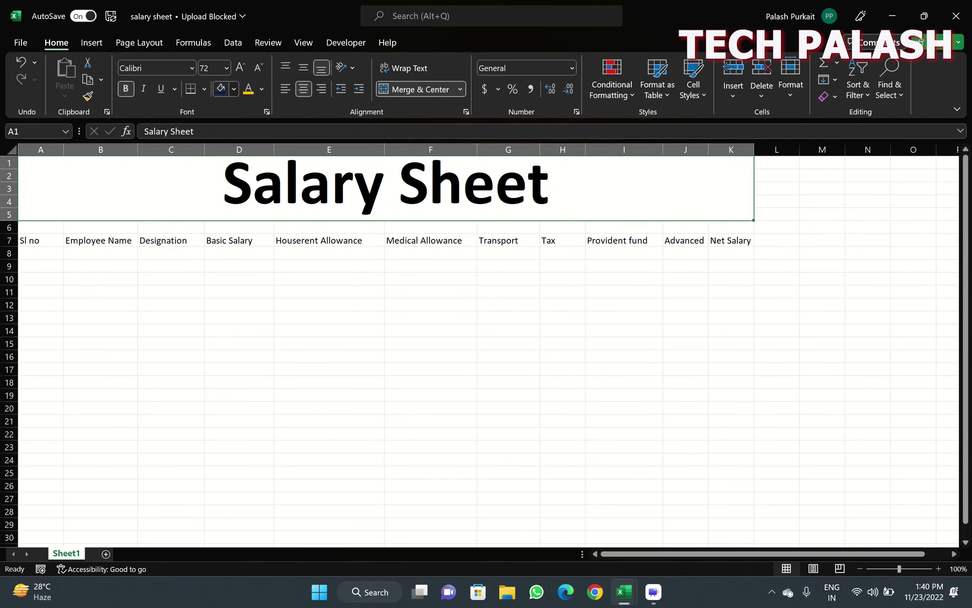
{"action": "left_click", "coordinate": [234, 89]}
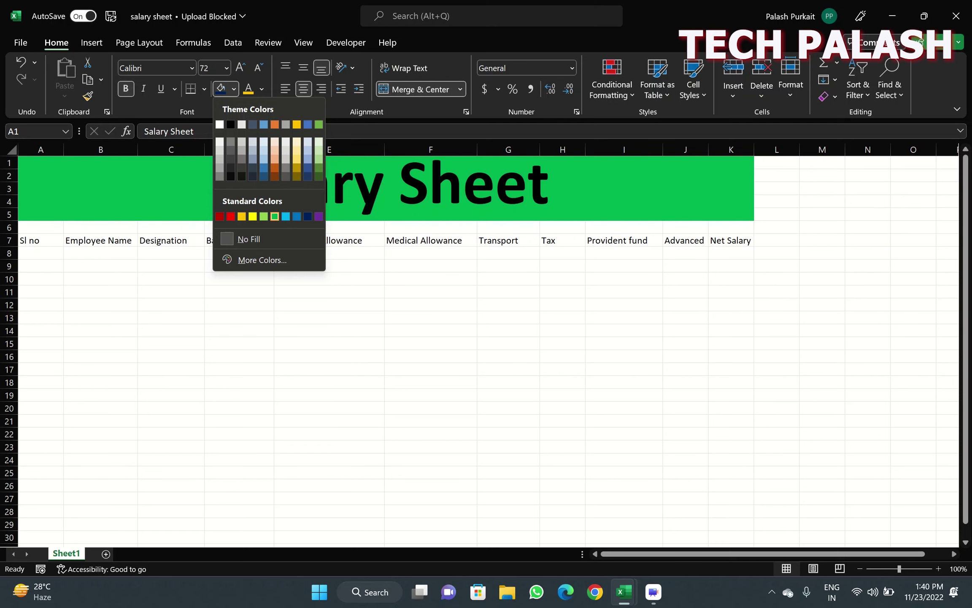
{"action": "left_click", "coordinate": [275, 216]}
{"action": "left_click", "coordinate": [430, 343]}
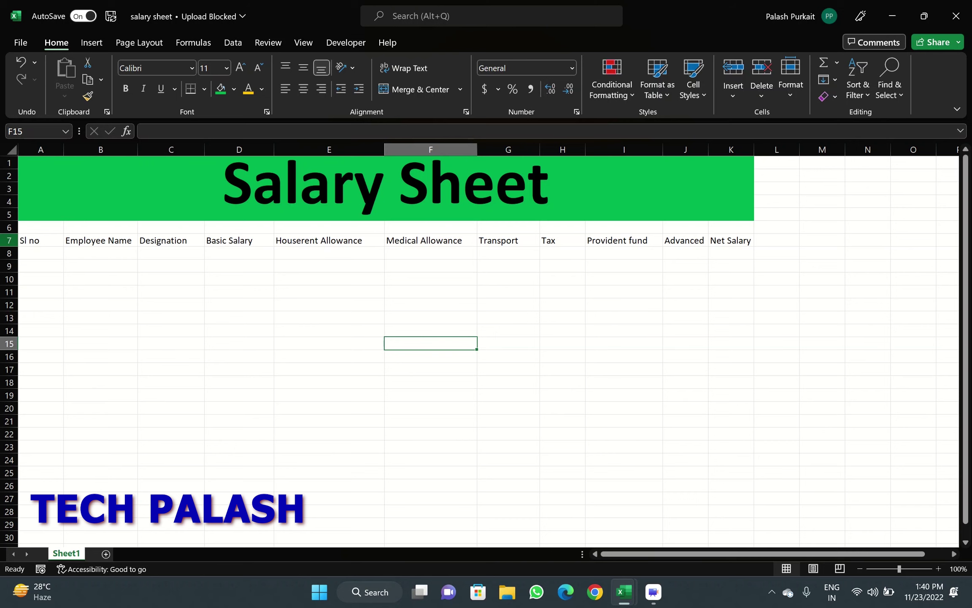
{"action": "left_click", "coordinate": [9, 240]}
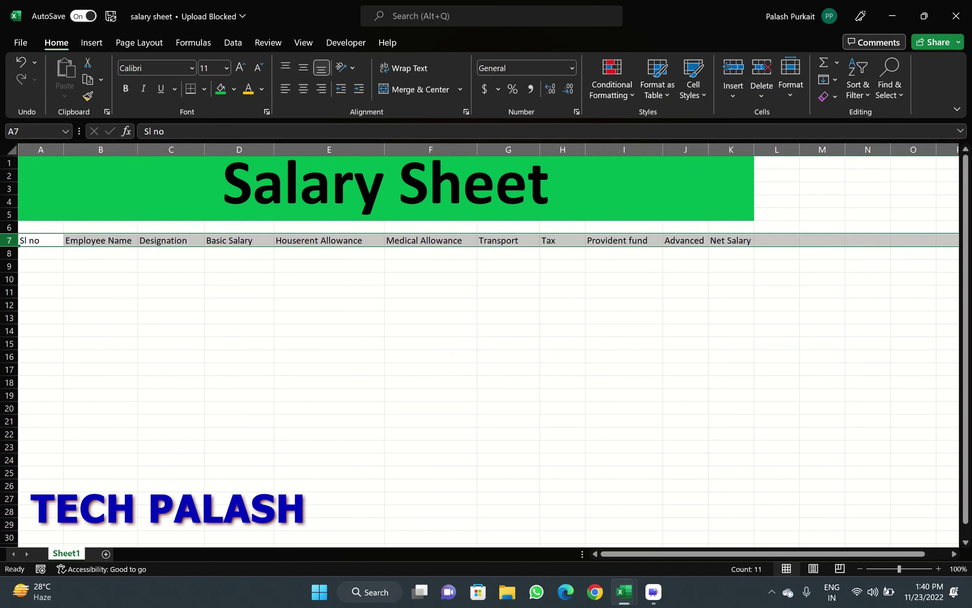
Enlarge the row 7 header text to 18 pt and make it bold.
{"action": "left_click", "coordinate": [40, 279]}
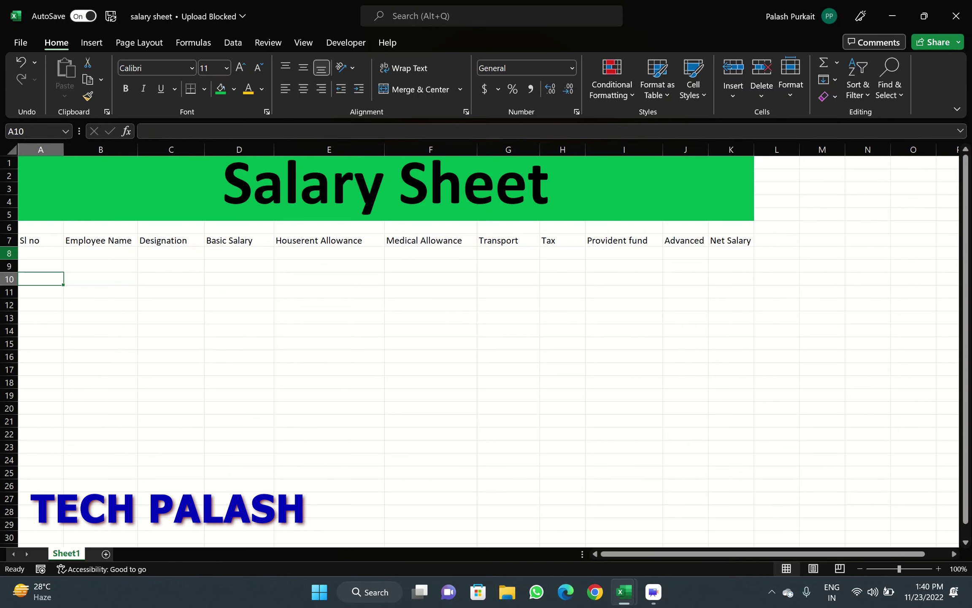
{"action": "left_click", "coordinate": [9, 240]}
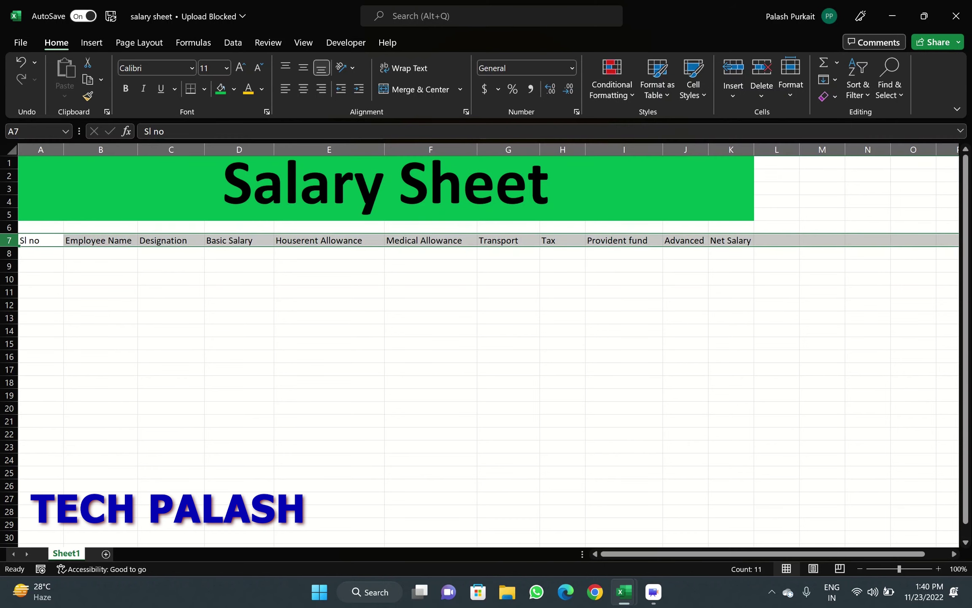
{"action": "left_click", "coordinate": [240, 68]}
{"action": "left_click", "coordinate": [240, 68]}
{"action": "left_click", "coordinate": [240, 68]}
{"action": "left_click", "coordinate": [240, 68]}
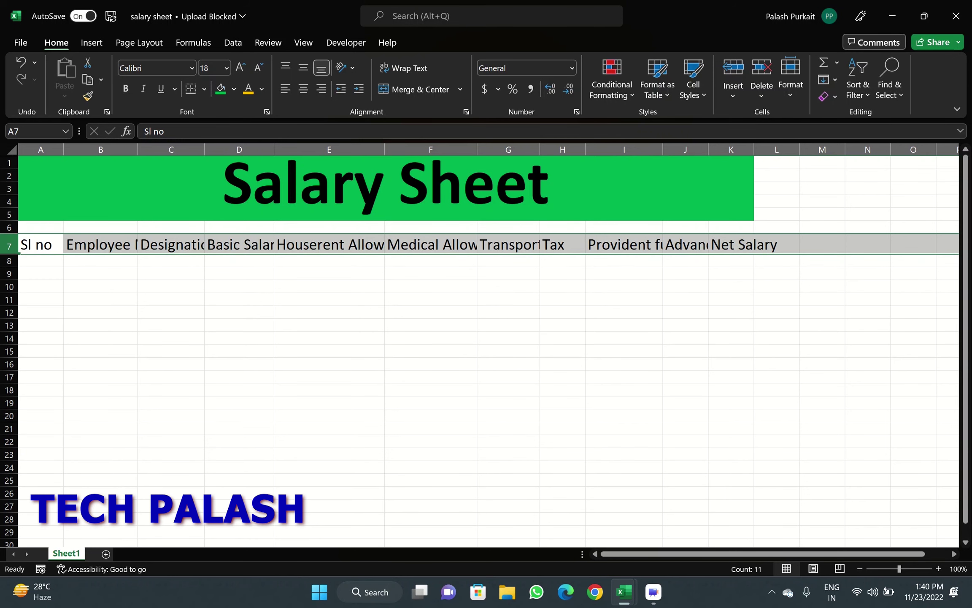
{"action": "left_click", "coordinate": [125, 88]}
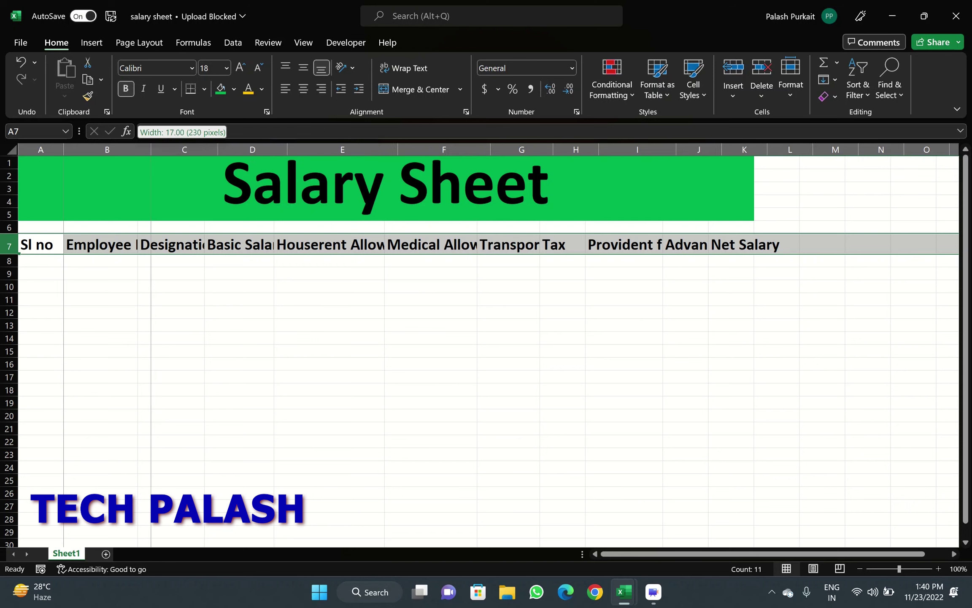
Widen columns B through F to fit the larger header labels.
{"action": "left_click_drag", "start_coordinate": [138, 150], "coordinate": [177, 149]}
{"action": "left_click_drag", "start_coordinate": [245, 149], "coordinate": [282, 150]}
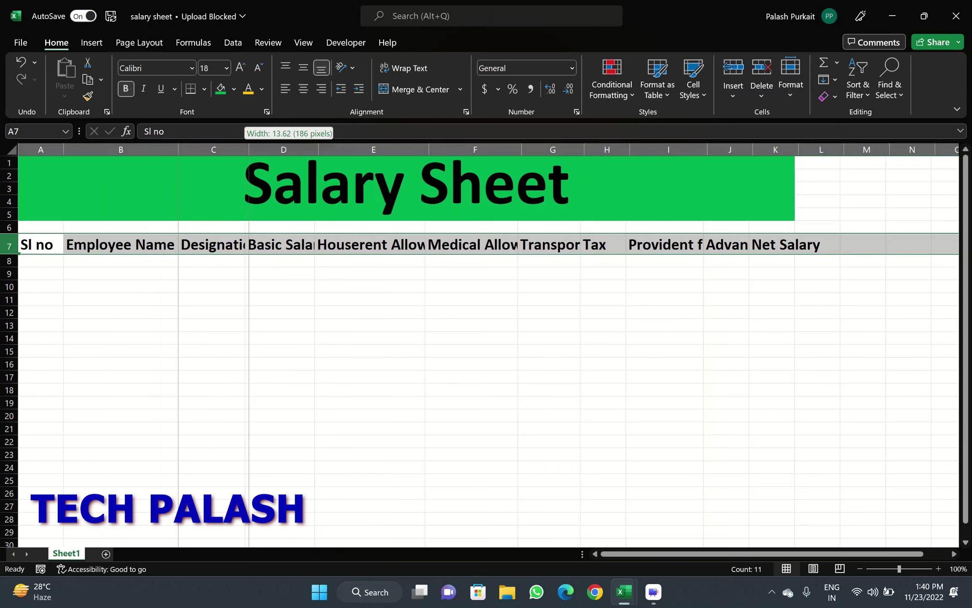
{"action": "left_click_drag", "start_coordinate": [351, 149], "coordinate": [382, 150]}
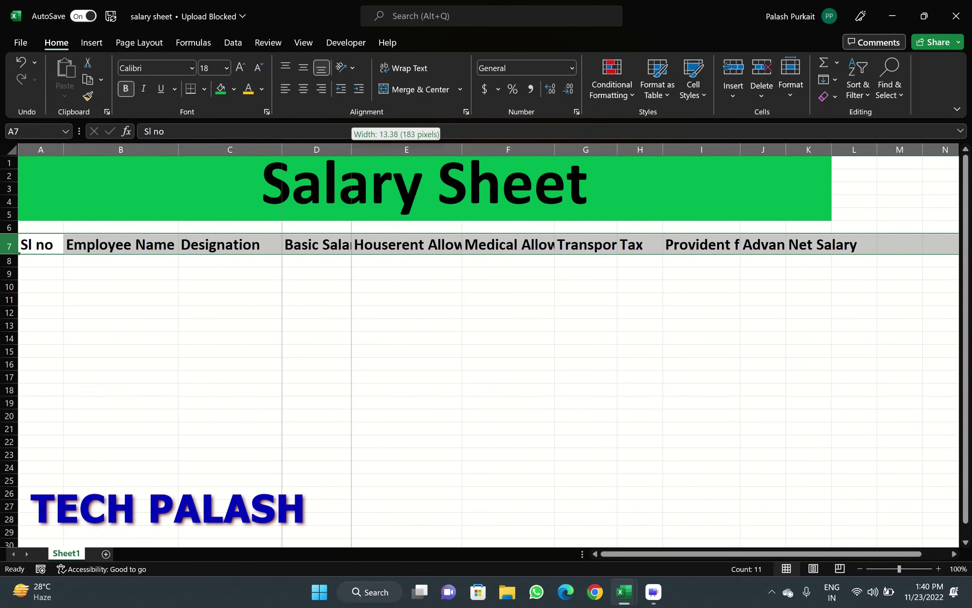
{"action": "left_click_drag", "start_coordinate": [492, 149], "coordinate": [526, 150]}
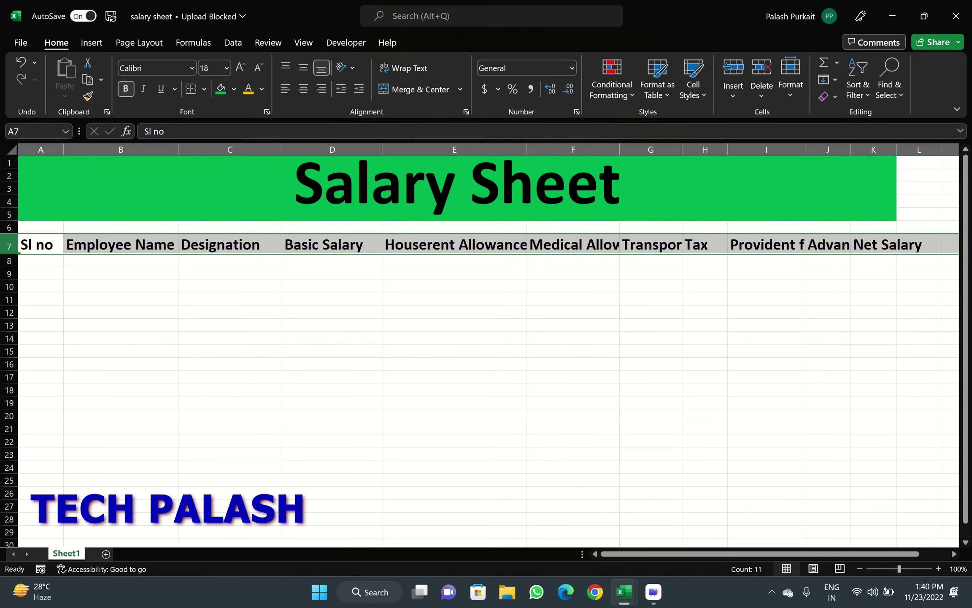
{"action": "left_click_drag", "start_coordinate": [527, 150], "coordinate": [553, 150]}
{"action": "left_click_drag", "start_coordinate": [646, 149], "coordinate": [683, 149]}
{"action": "scroll", "coordinate": [682, 295], "scroll_direction": "down", "scroll_amount": 2}
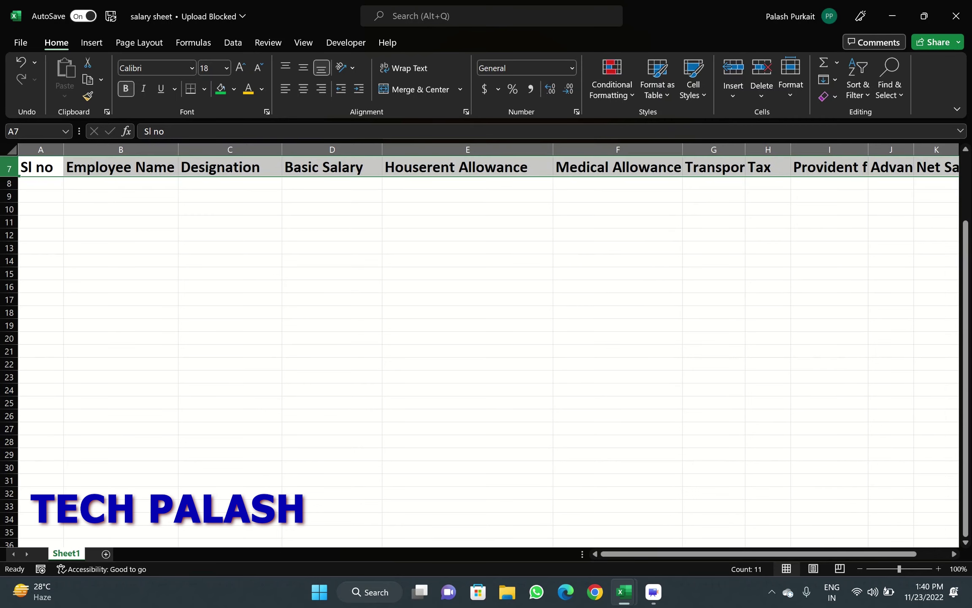
{"action": "scroll", "coordinate": [485, 338], "scroll_direction": "up", "scroll_amount": 2}
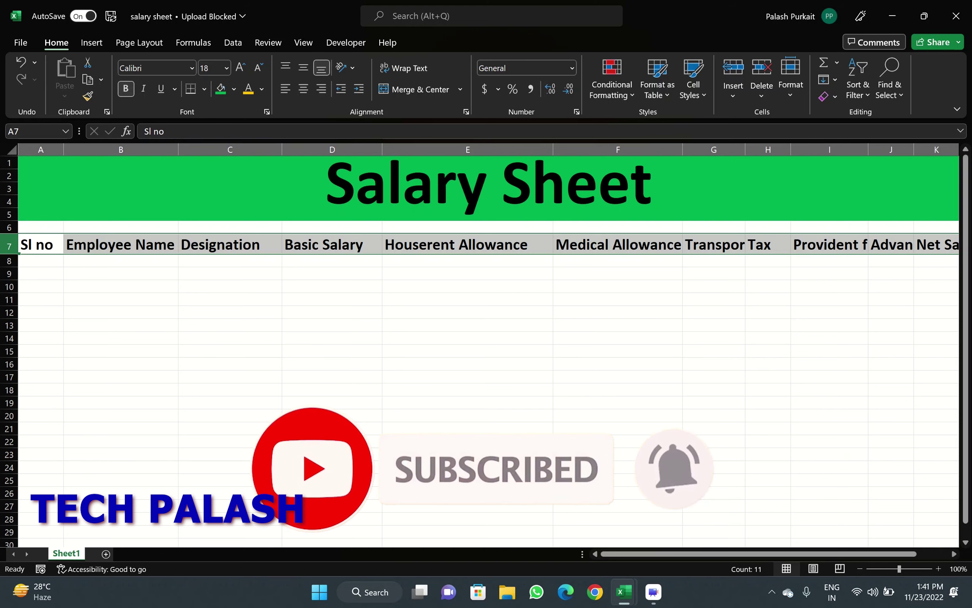
Reduce the header text to 14 pt and widen columns J and K for Advanced and Net Salary.
{"action": "left_click", "coordinate": [258, 68]}
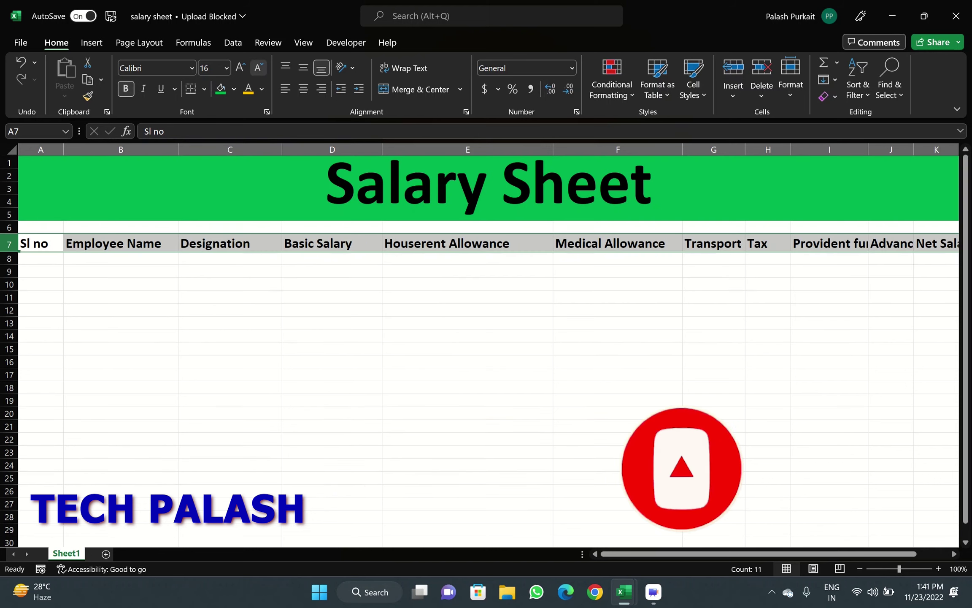
{"action": "left_click", "coordinate": [258, 67]}
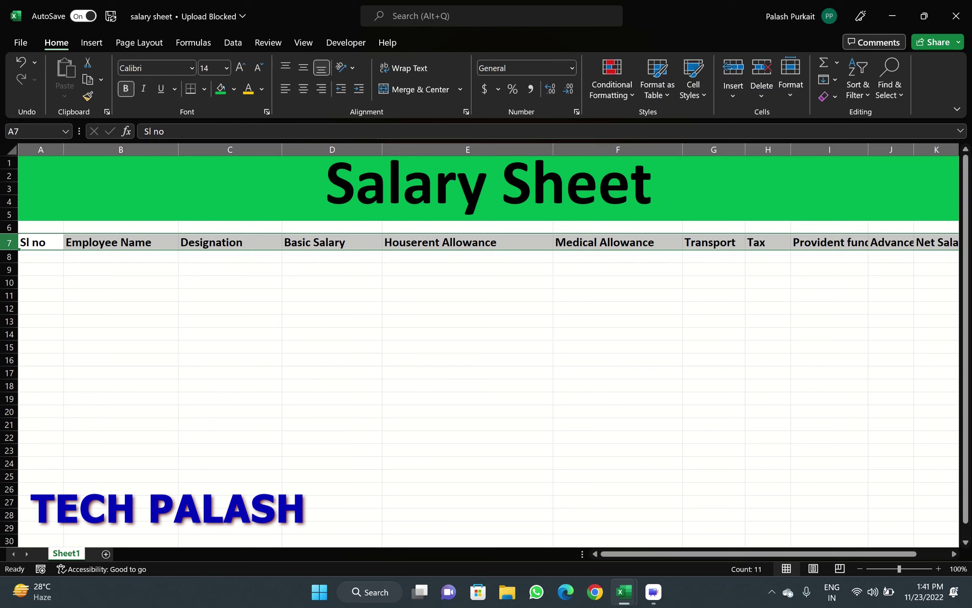
{"action": "left_click_drag", "start_coordinate": [869, 149], "coordinate": [883, 149]}
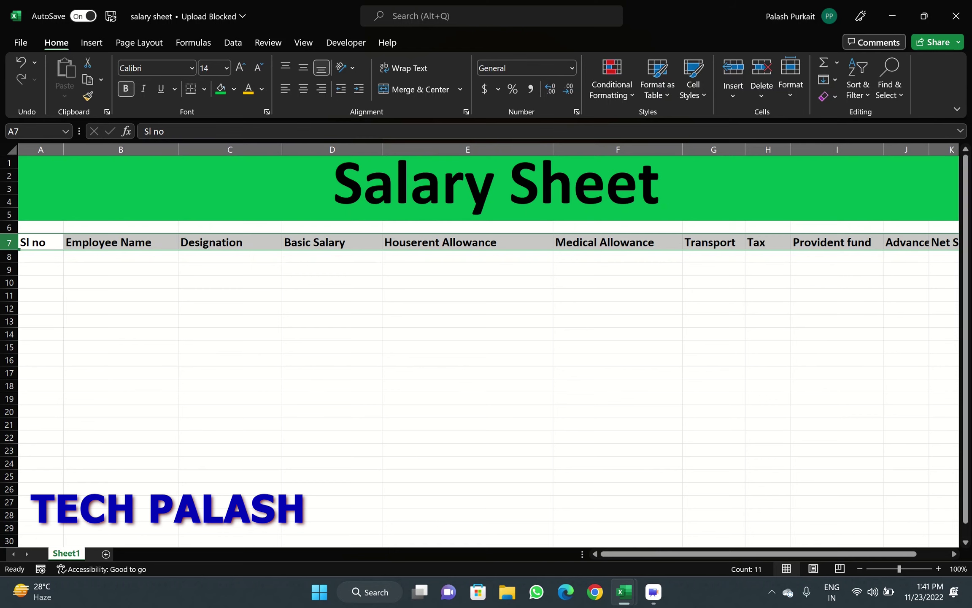
{"action": "scroll", "coordinate": [485, 338], "scroll_direction": "down", "scroll_amount": 2}
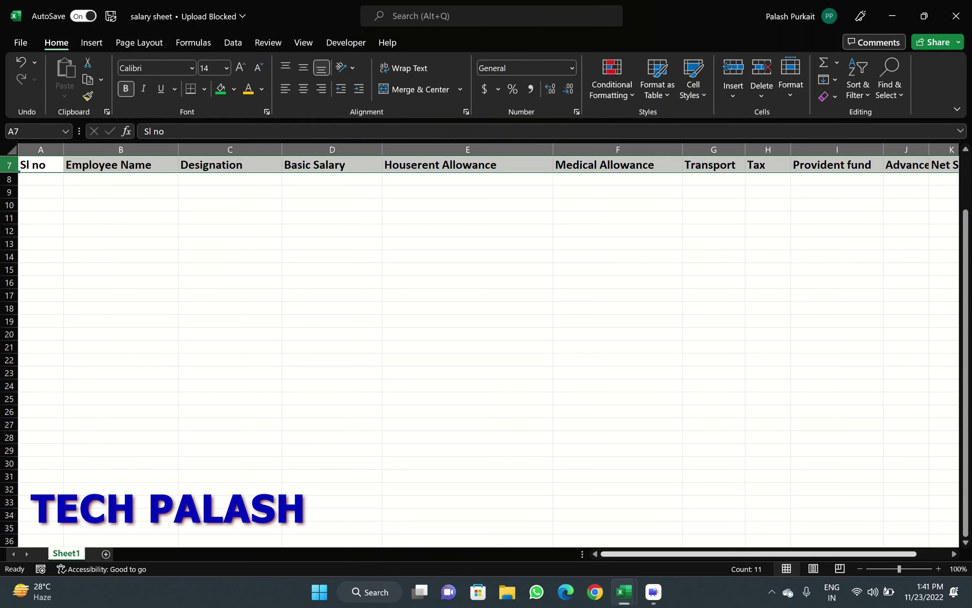
{"action": "scroll", "coordinate": [486, 338], "scroll_direction": "up", "scroll_amount": 2}
{"action": "scroll", "coordinate": [488, 351], "scroll_direction": "right", "scroll_amount": 2}
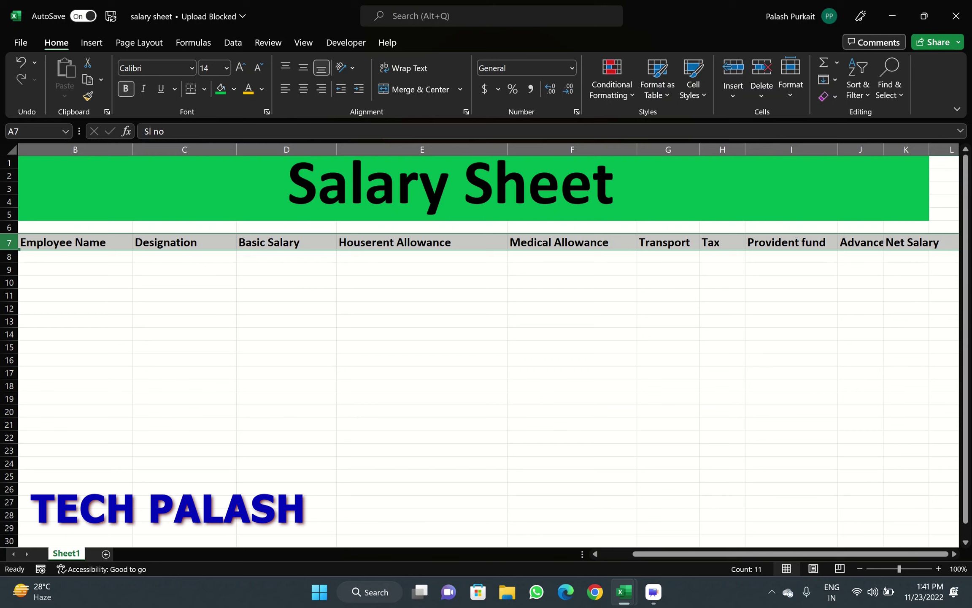
{"action": "left_click_drag", "start_coordinate": [929, 149], "coordinate": [959, 149]}
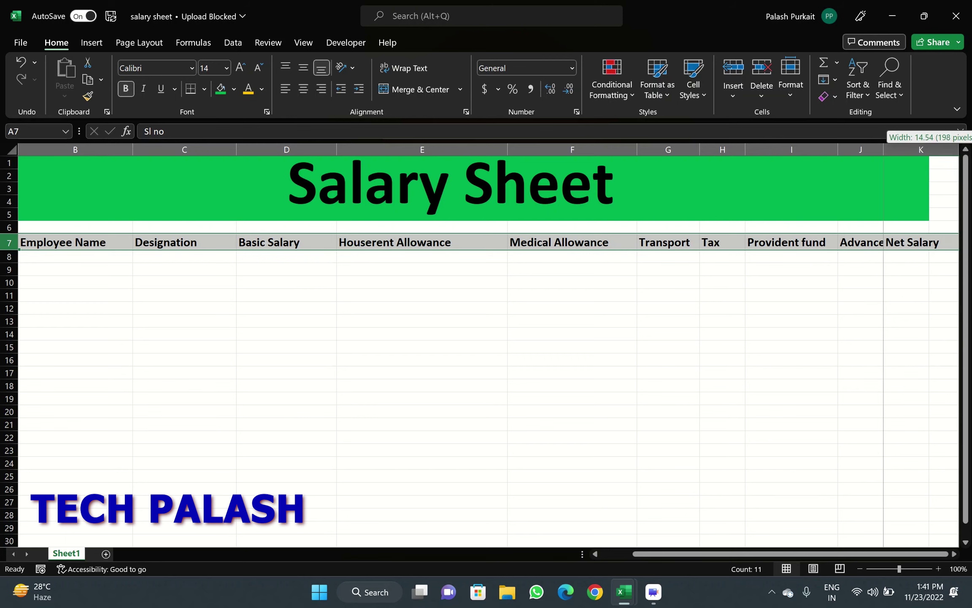
{"action": "scroll", "coordinate": [485, 350], "scroll_direction": "down", "scroll_amount": 1}
{"action": "scroll", "coordinate": [486, 351], "scroll_direction": "down", "scroll_amount": 2}
{"action": "scroll", "coordinate": [485, 350], "scroll_direction": "up", "scroll_amount": 3}
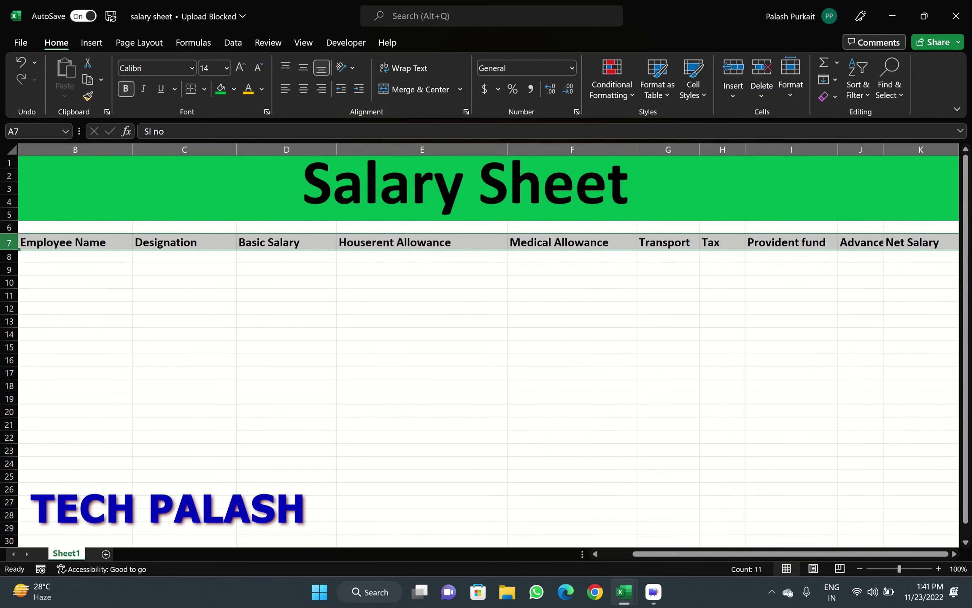
{"action": "left_click_drag", "start_coordinate": [883, 149], "coordinate": [901, 149]}
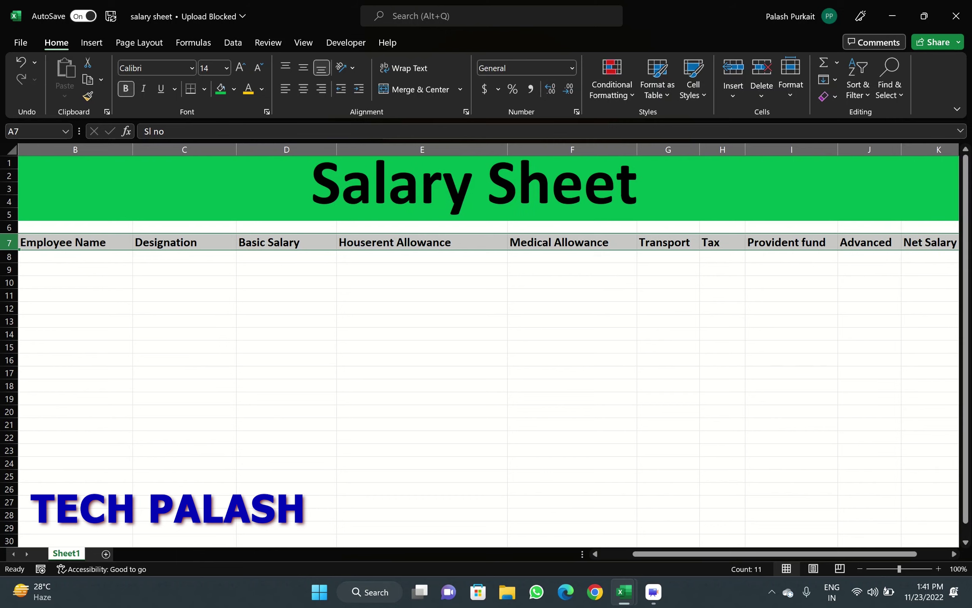
{"action": "left_click", "coordinate": [184, 385]}
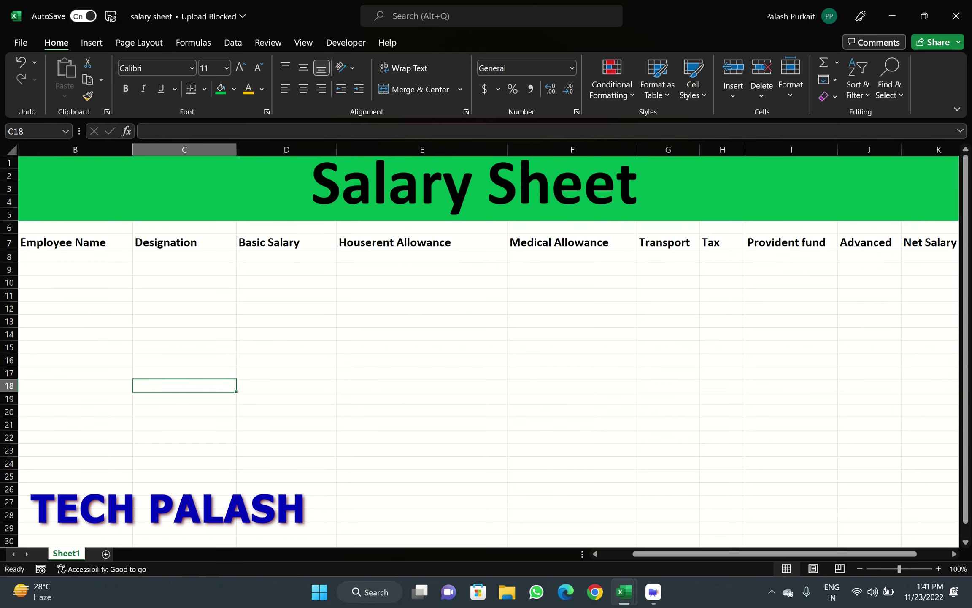
Enter 1 and 2 in A8:A9 and fill the series down to 5 in A12.
{"action": "scroll", "coordinate": [485, 338], "scroll_direction": "left", "scroll_amount": 2}
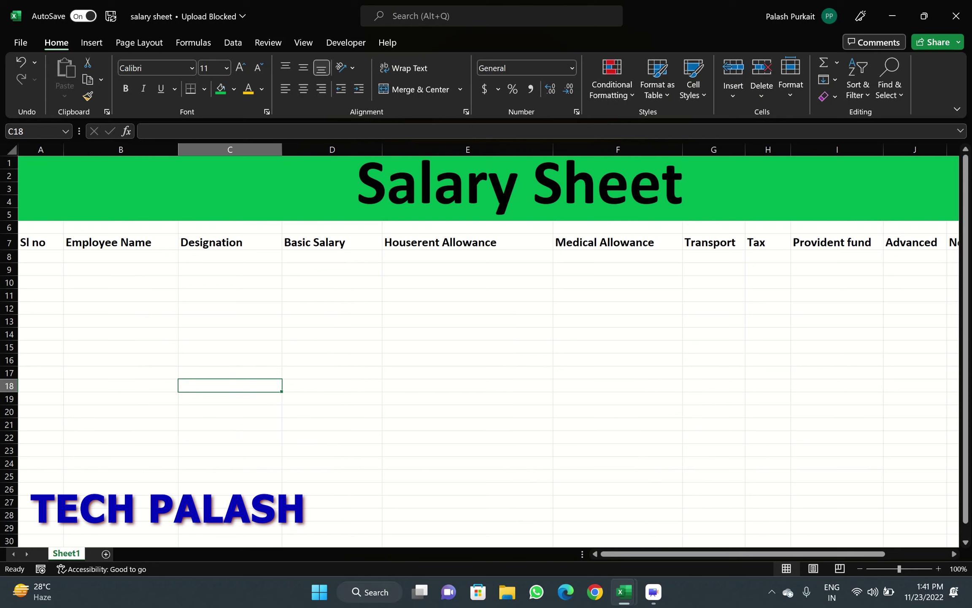
{"action": "left_click", "coordinate": [49, 262]}
{"action": "type", "text": "1"}
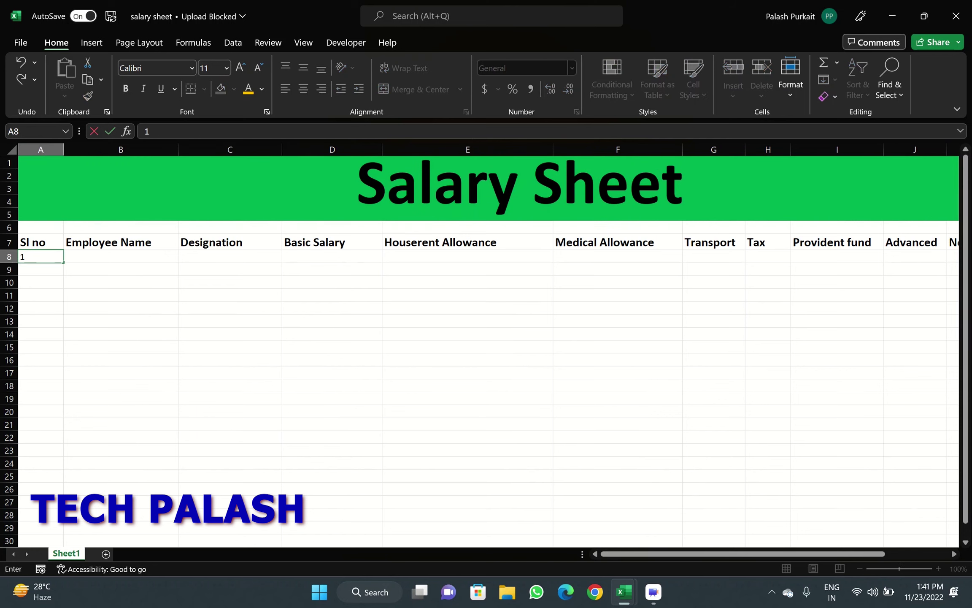
{"action": "key", "text": "ctrl+Return"}
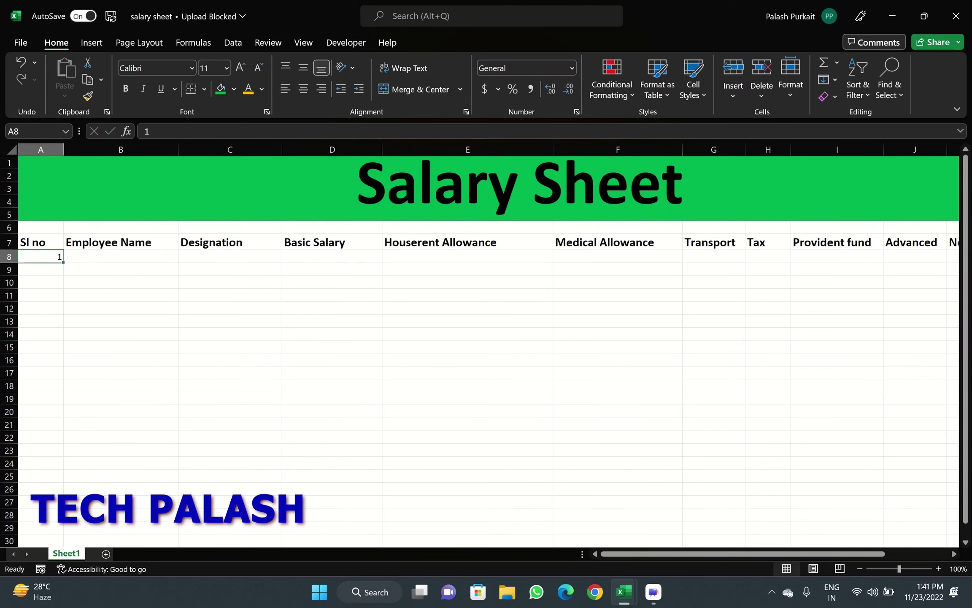
{"action": "left_click", "coordinate": [41, 269]}
{"action": "type", "text": "2"}
{"action": "left_click", "coordinate": [121, 308]}
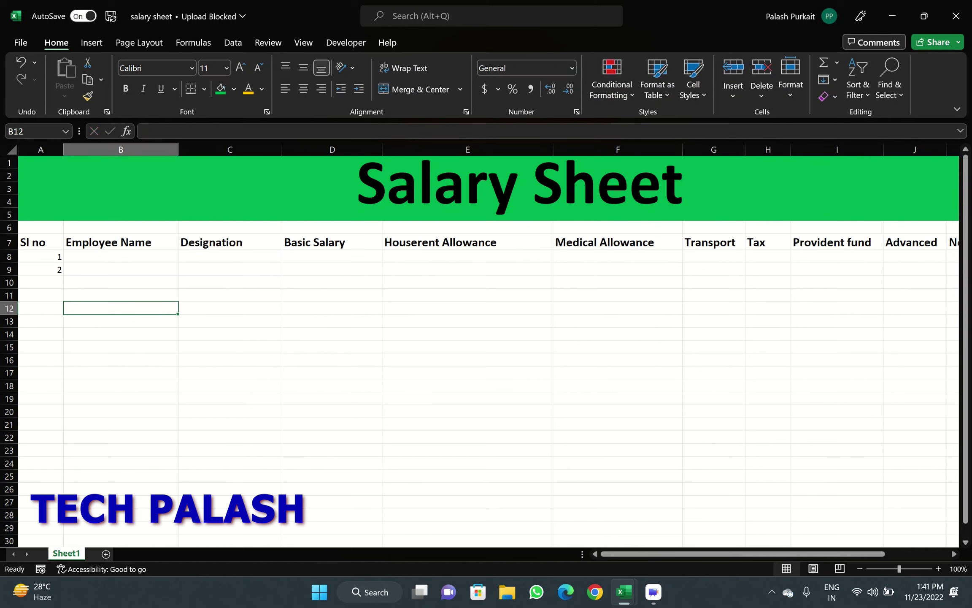
{"action": "left_click", "coordinate": [41, 256]}
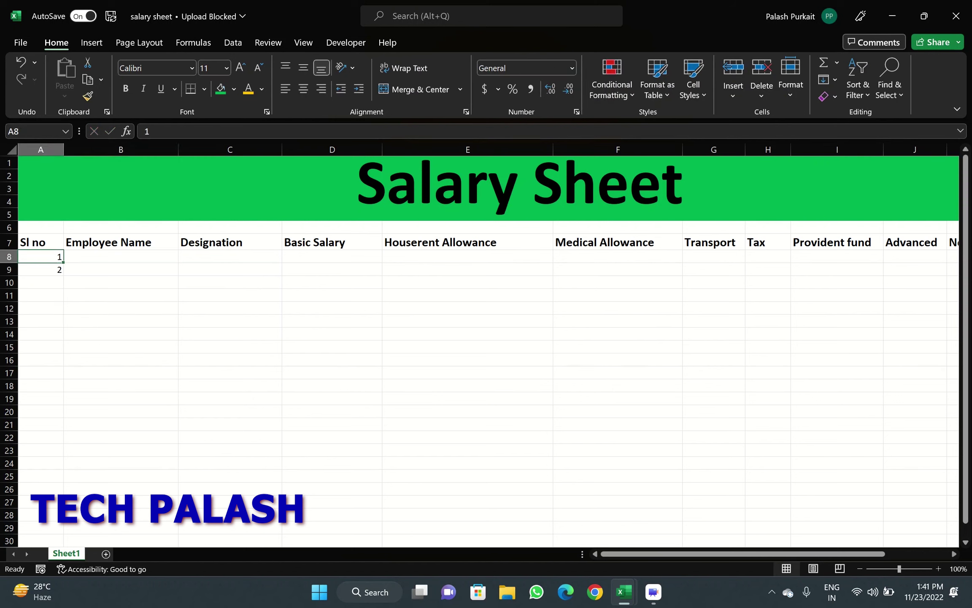
{"action": "left_click_drag", "start_coordinate": [41, 256], "coordinate": [40, 269]}
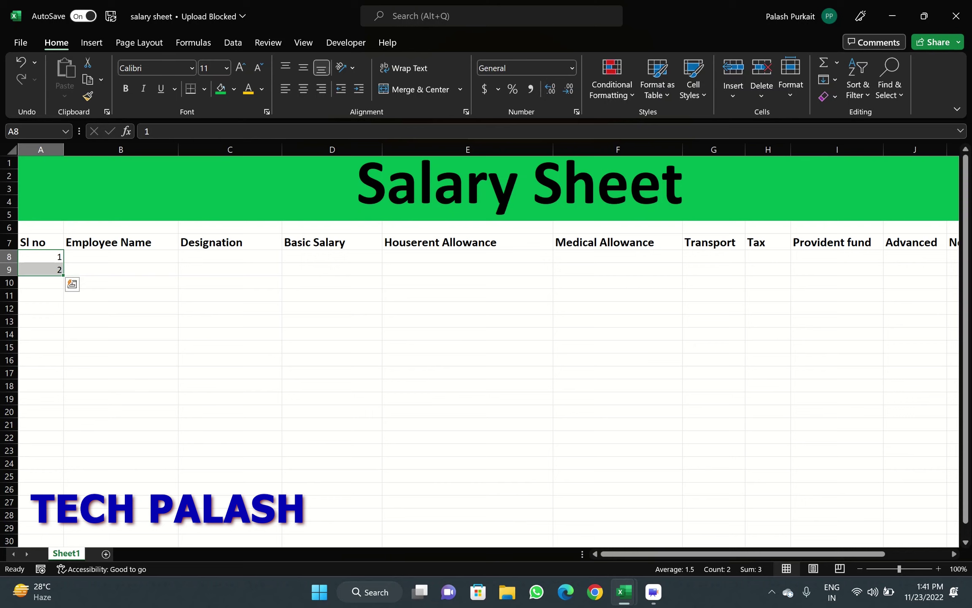
{"action": "left_click_drag", "start_coordinate": [63, 275], "coordinate": [61, 340]}
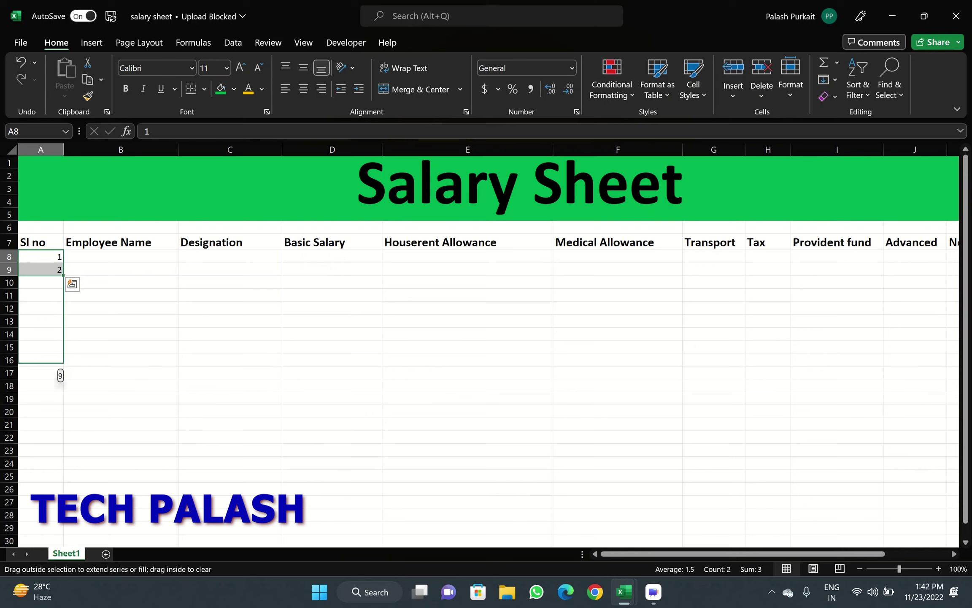
{"action": "left_click_drag", "start_coordinate": [61, 344], "coordinate": [61, 321]}
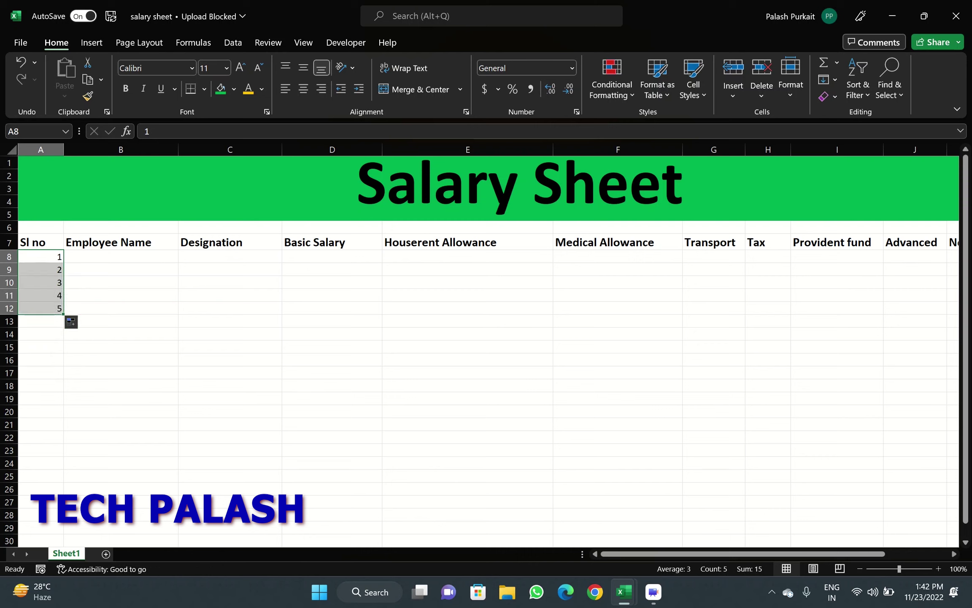
{"action": "left_click", "coordinate": [118, 282]}
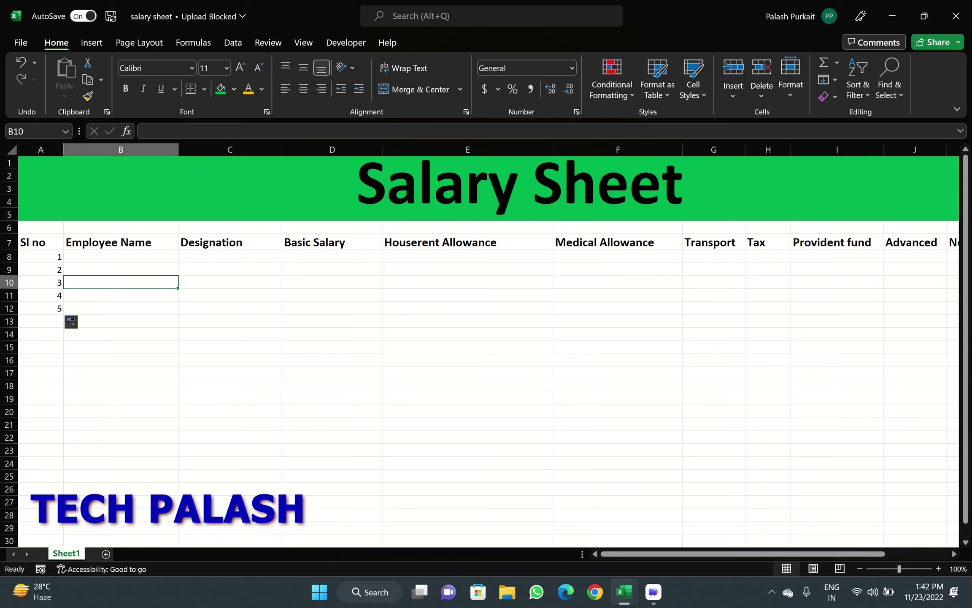
Type the first three employee names into cells B8 to B10.
{"action": "left_click", "coordinate": [120, 256]}
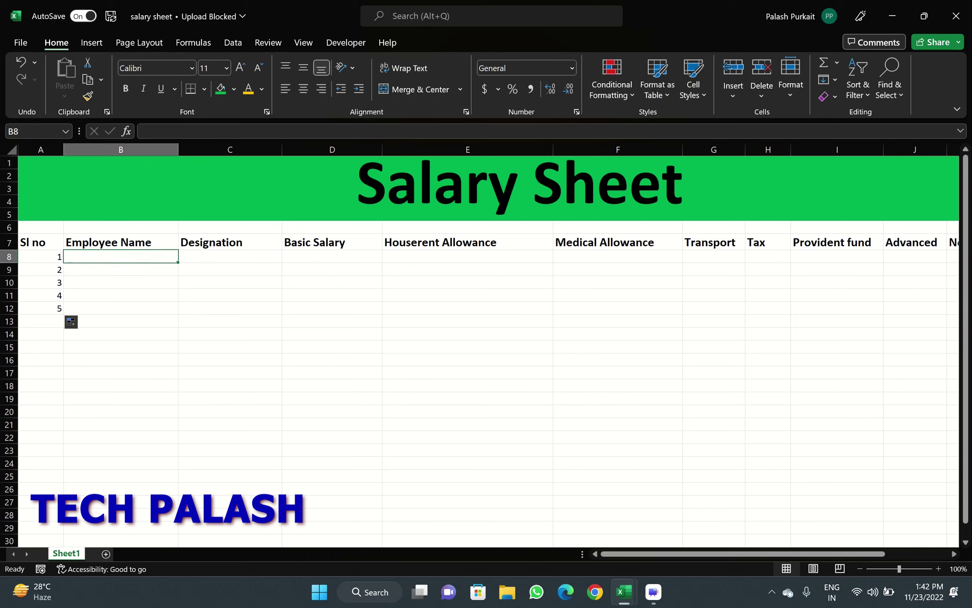
{"action": "key", "text": "Caps_Lock"}
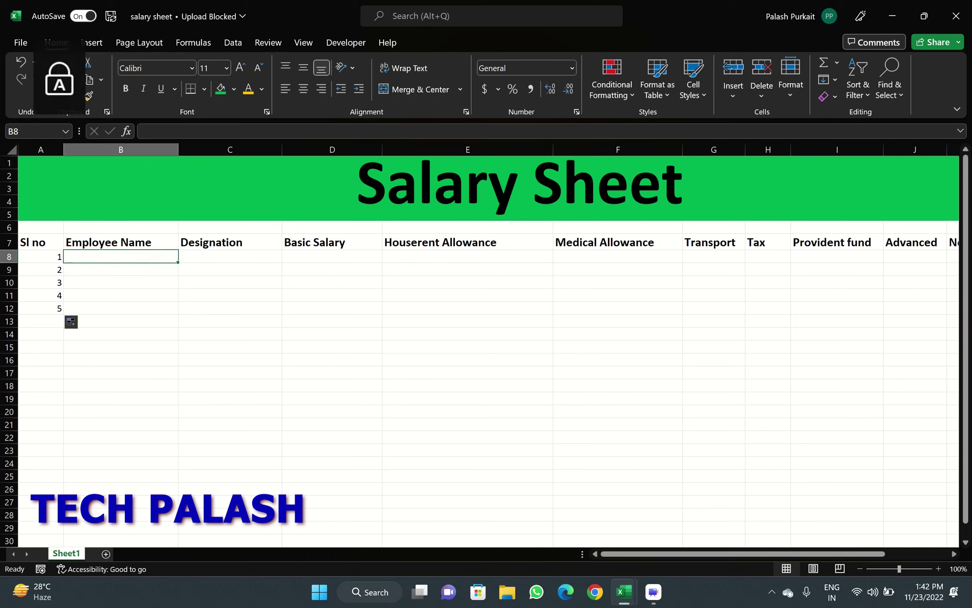
{"action": "type", "text": "Jayanta"}
{"action": "key", "text": "Left"}
{"action": "key", "text": "Down"}
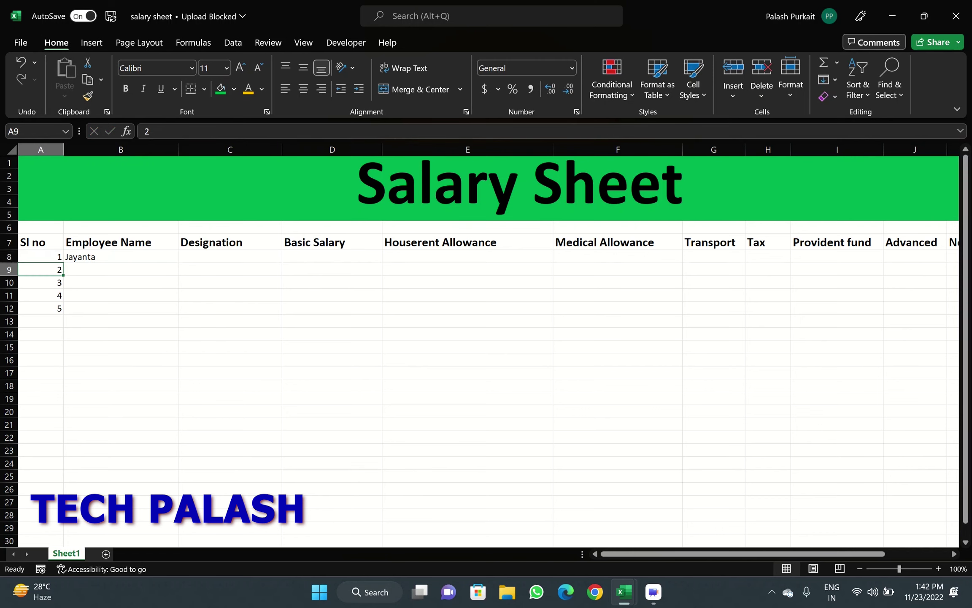
{"action": "key", "text": "Right"}
{"action": "key", "text": "Caps_Lock"}
{"action": "type", "text": "Pa"}
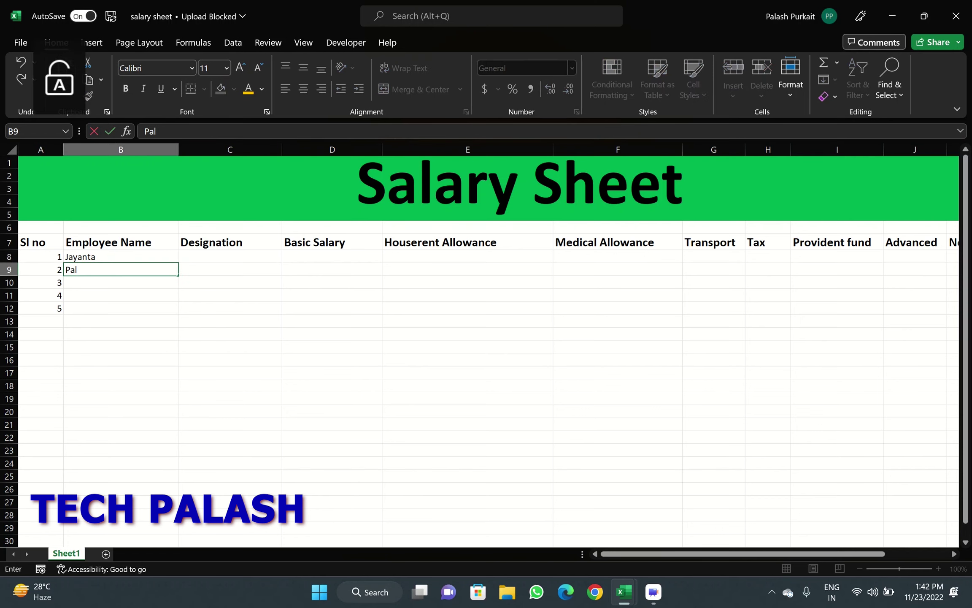
{"action": "type", "text": "llab"}
{"action": "key", "text": "Return"}
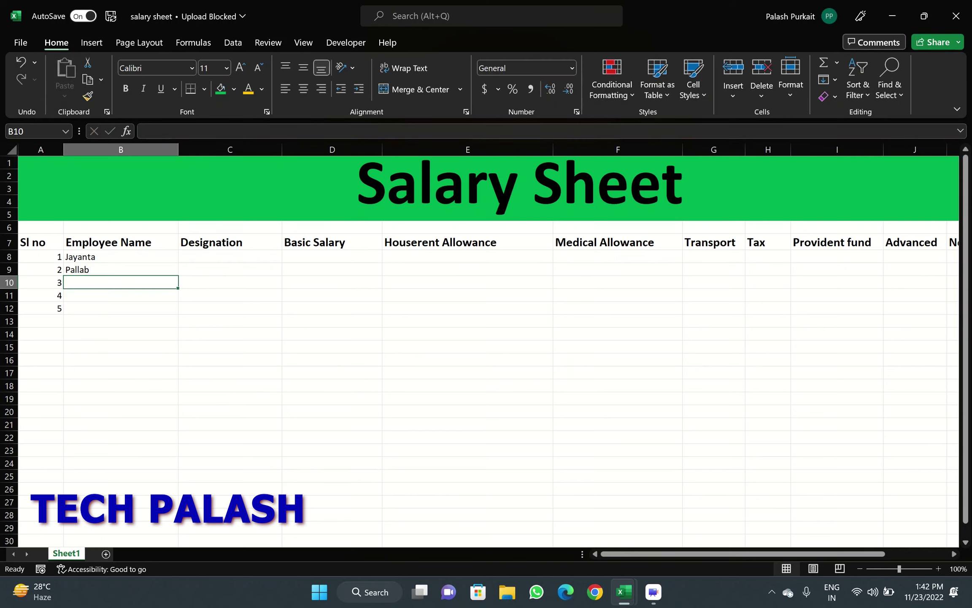
{"action": "key", "text": "Caps_Lock"}
{"action": "type", "text": "R"}
{"action": "key", "text": "Caps_Lock"}
{"action": "type", "text": "iya"}
{"action": "key", "text": "Return"}
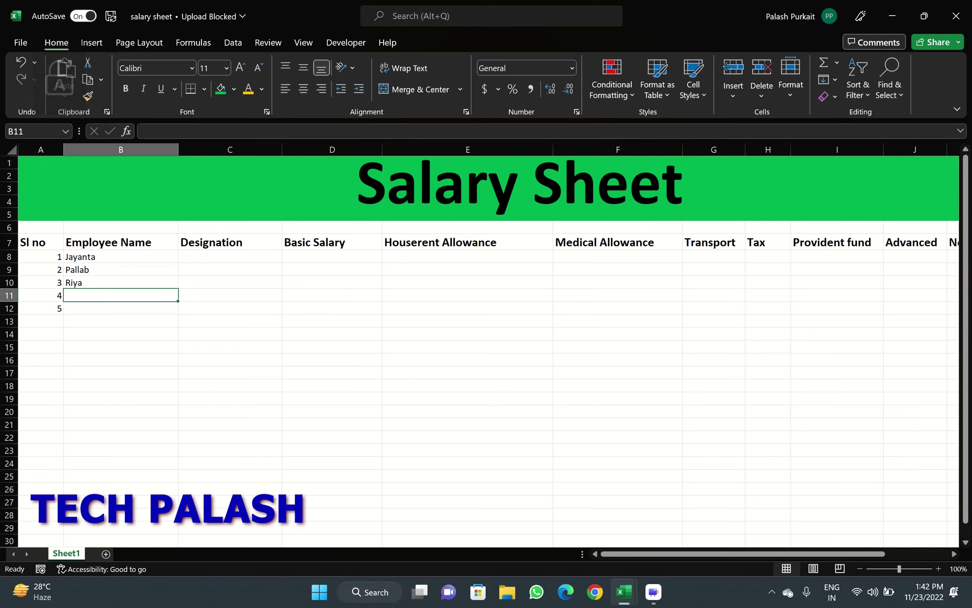
Type the fourth and fifth employee names into cells B11 and B12.
{"action": "key", "text": "Caps_Lock"}
{"action": "type", "text": "R"}
{"action": "key", "text": "Caps_Lock"}
{"action": "type", "text": "atan"}
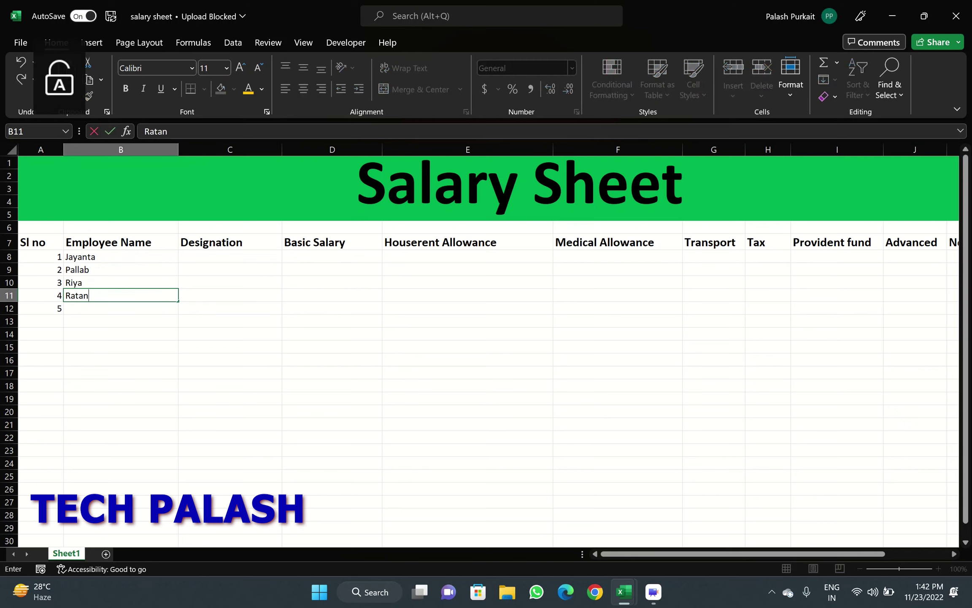
{"action": "key", "text": "Return"}
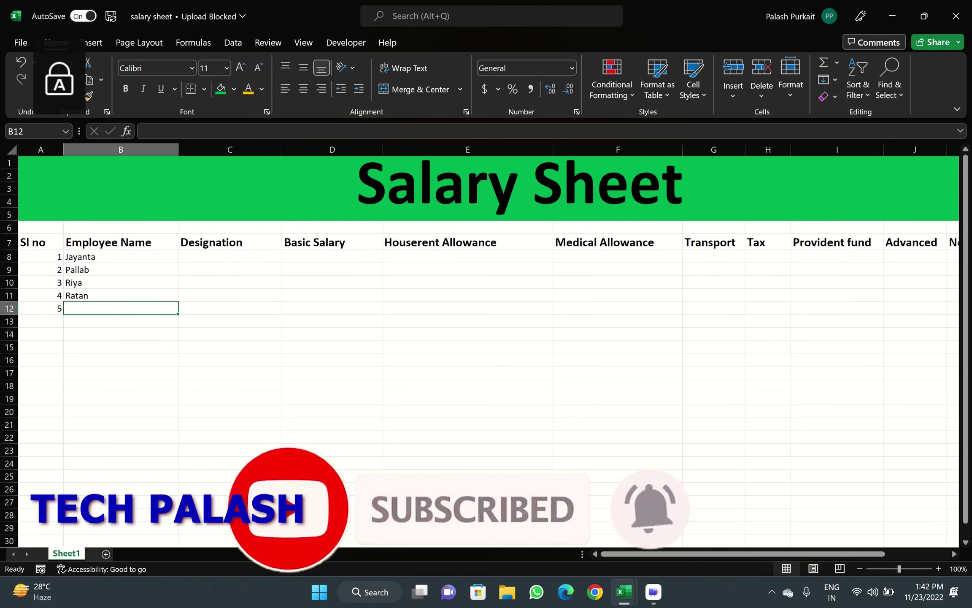
{"action": "type", "text": "Bikas"}
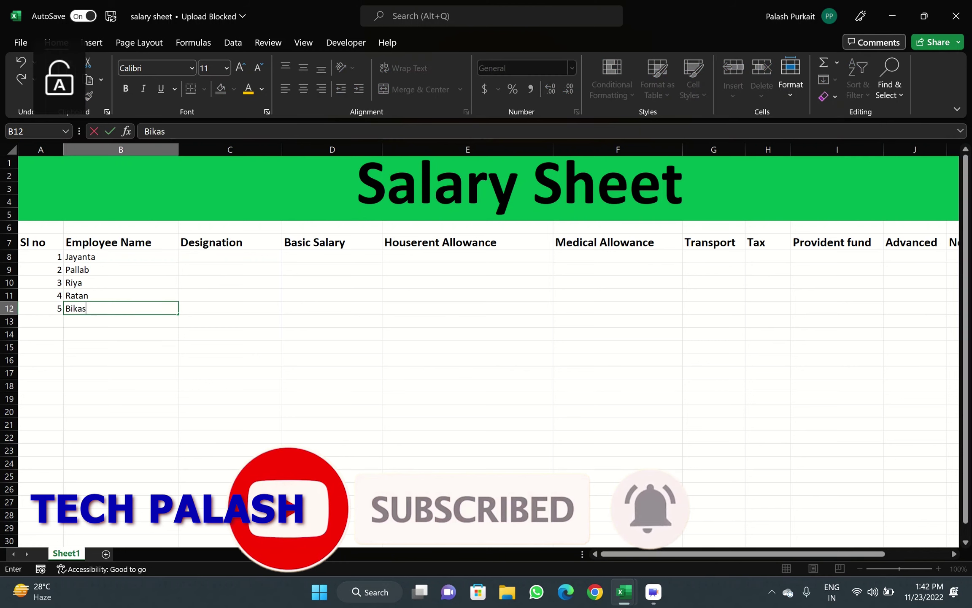
{"action": "type", "text": "h"}
{"action": "key", "text": "Tab"}
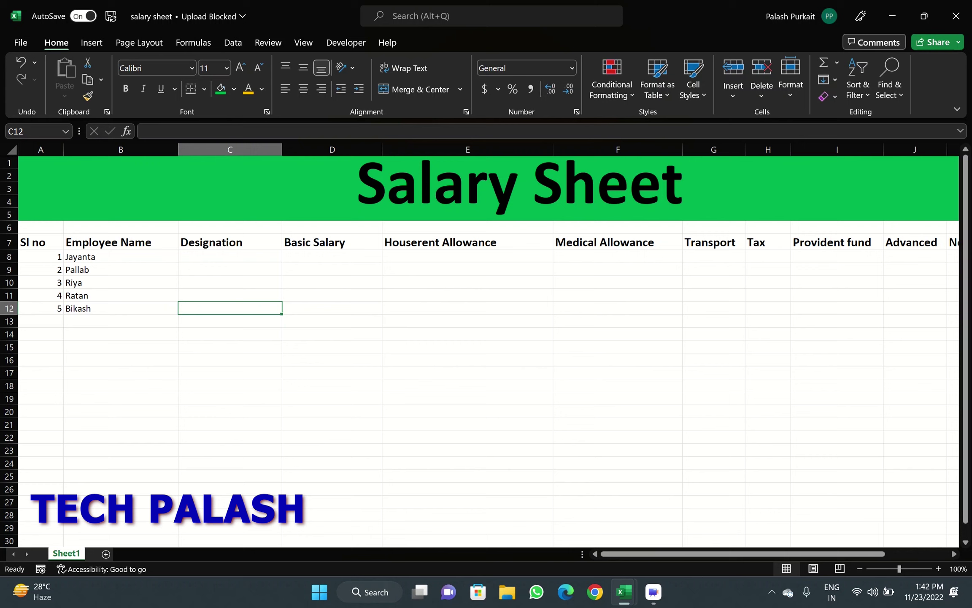
{"action": "left_click", "coordinate": [230, 256]}
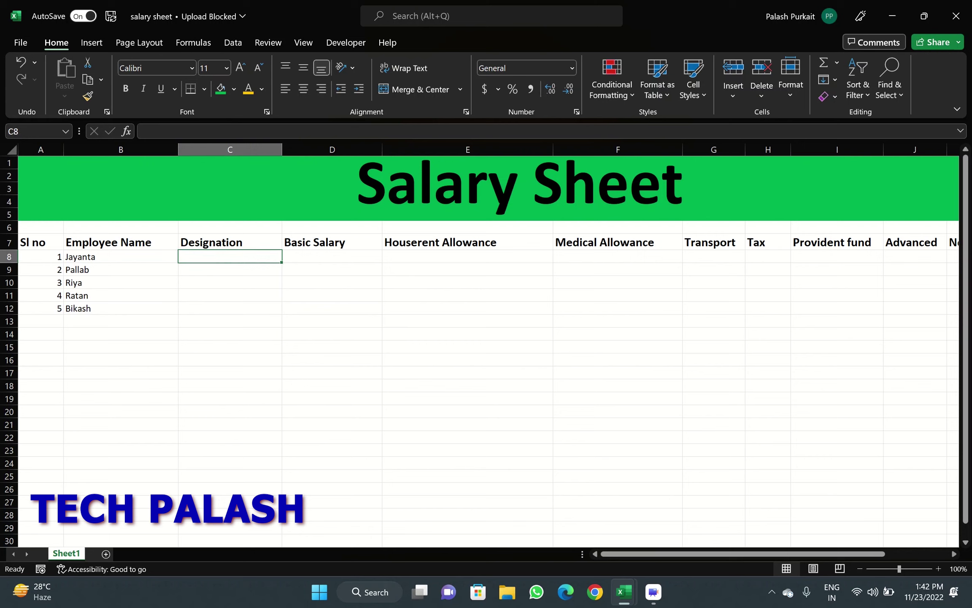
Enter MD and Project manager as the designations in C8 and C9.
{"action": "key", "text": "Caps_Lock"}
{"action": "type", "text": "MD"}
{"action": "key", "text": "Return"}
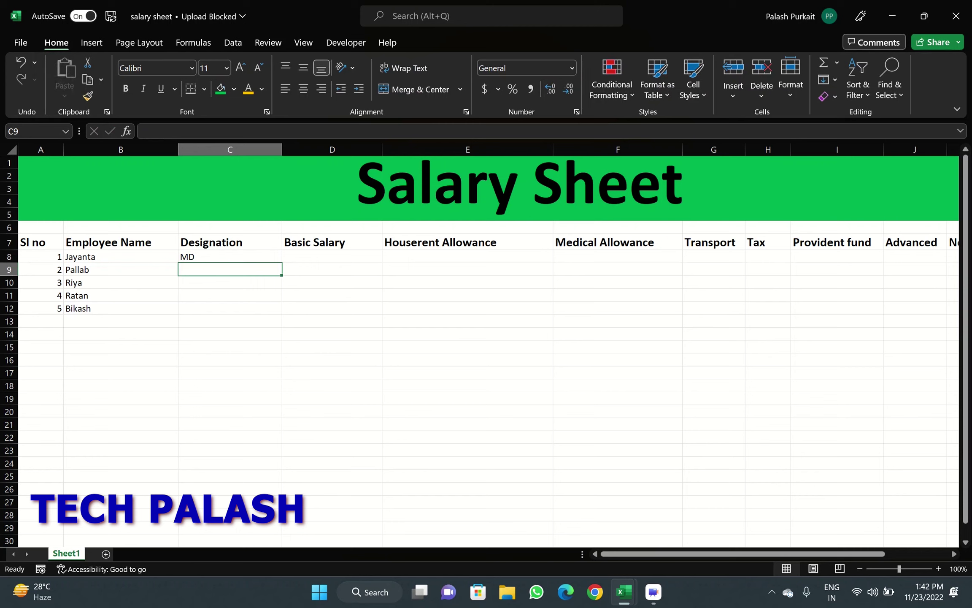
{"action": "type", "text": "Project manager"}
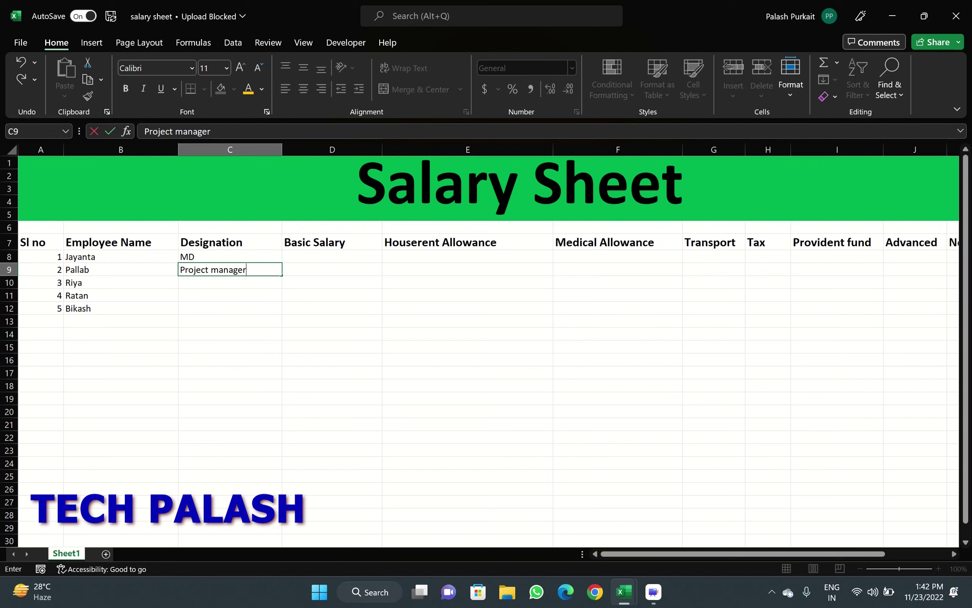
{"action": "key", "text": "Return"}
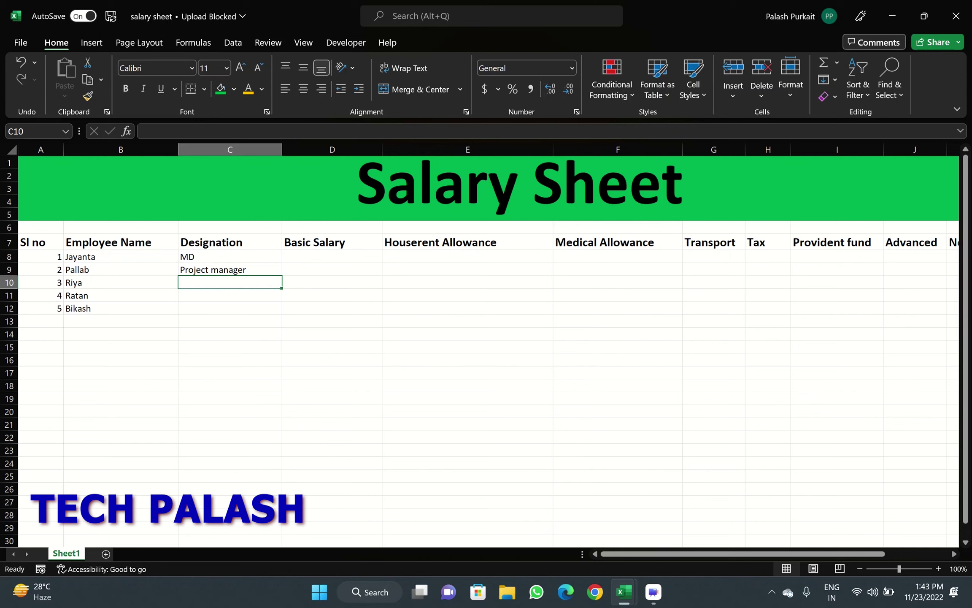
Enter Analyst, Analyst and Security as the designations in C10:C12.
{"action": "key", "text": "Caps_Lock"}
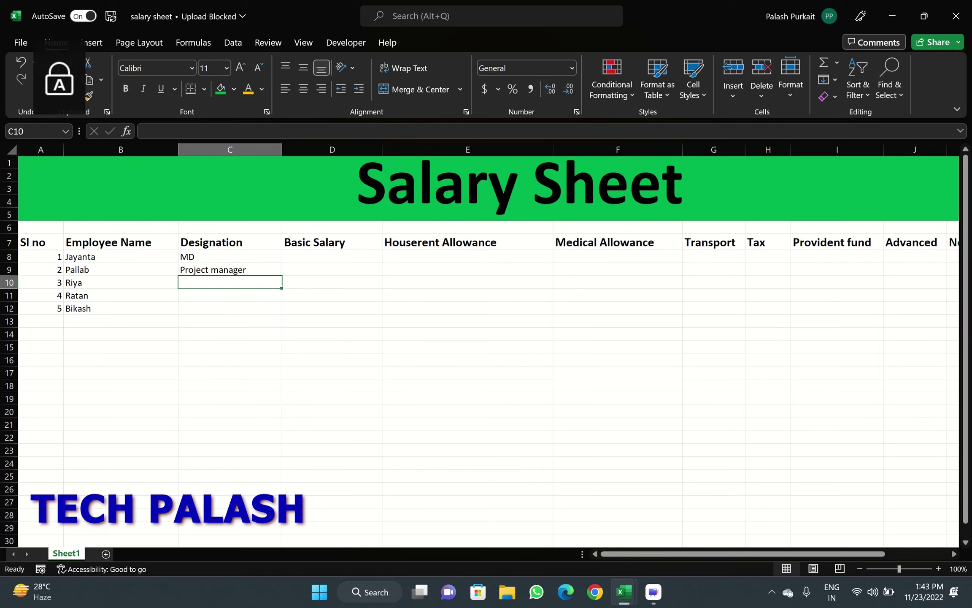
{"action": "type", "text": "Analy"}
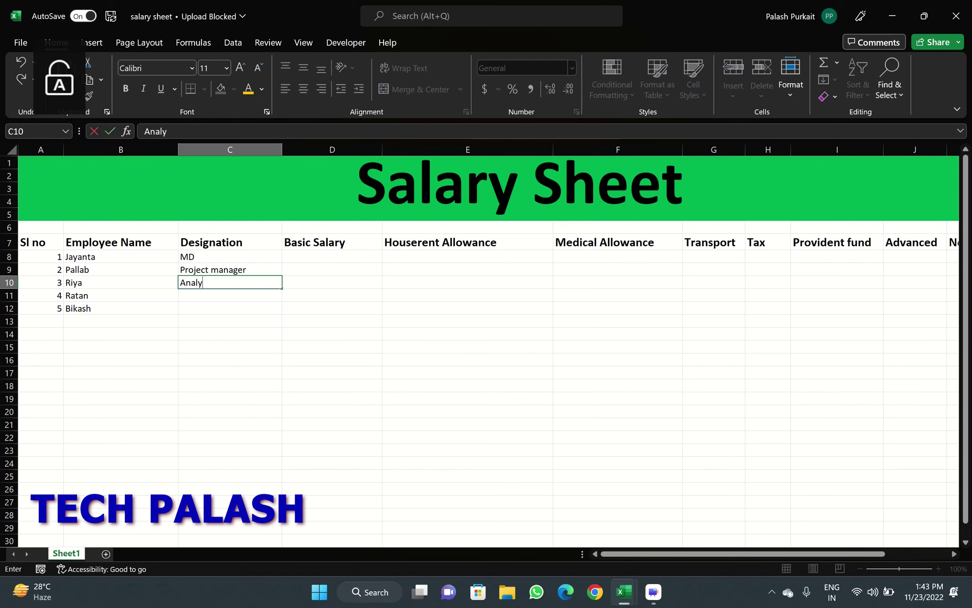
{"action": "type", "text": "st"}
{"action": "key", "text": "Return"}
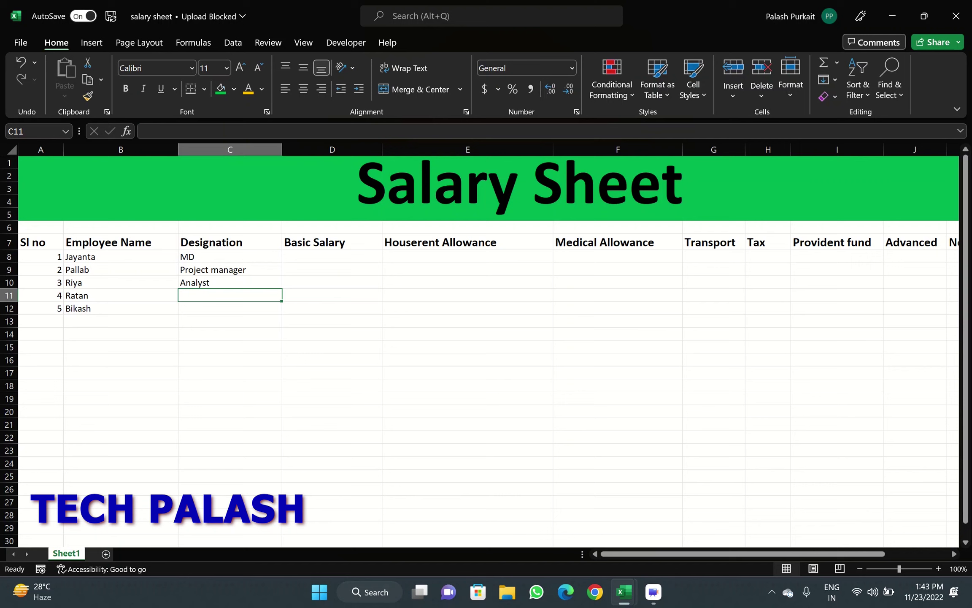
{"action": "key", "text": "Caps_Lock"}
{"action": "type", "text": "Analyst"}
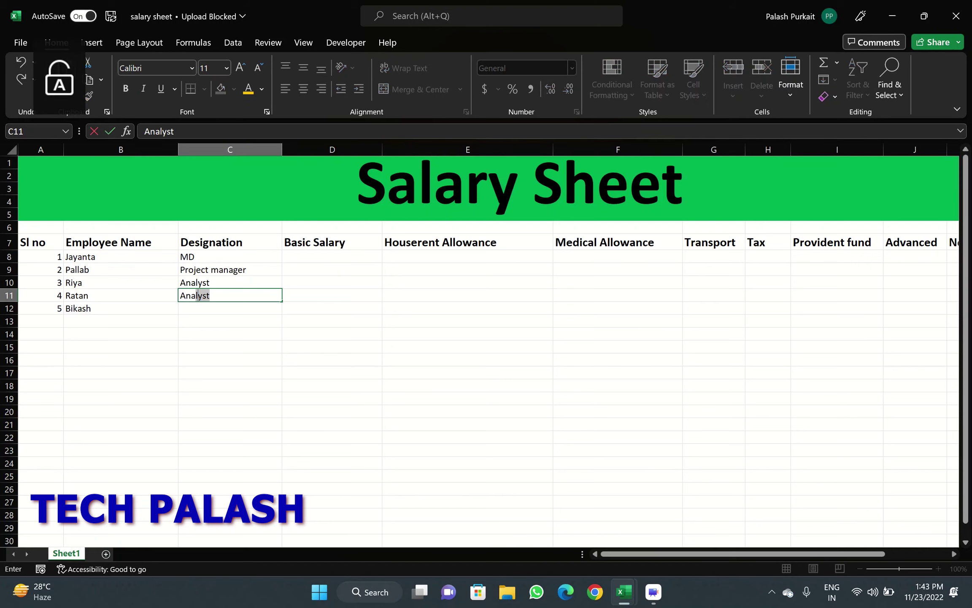
{"action": "key", "text": "Return"}
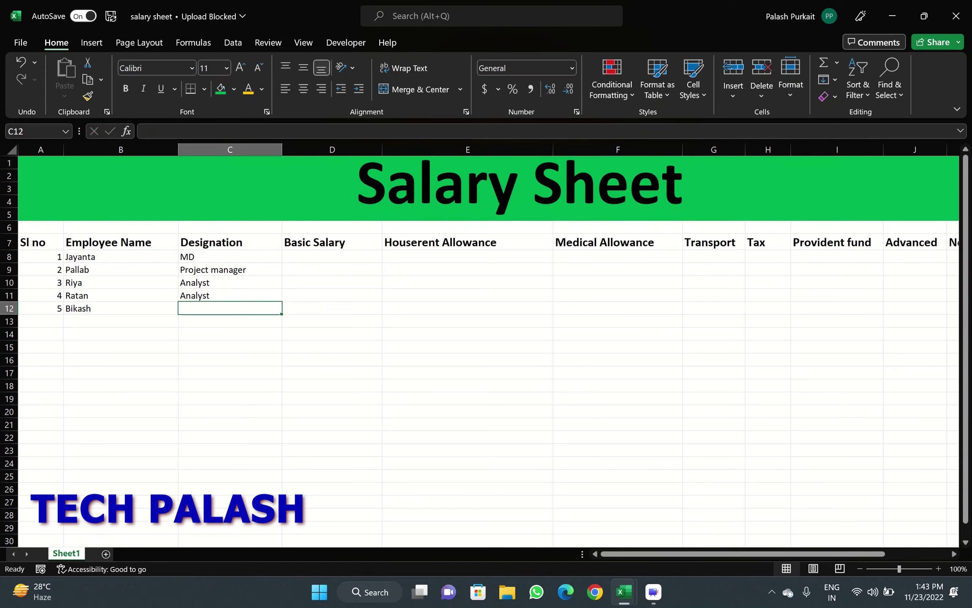
{"action": "key", "text": "Caps_Lock"}
{"action": "type", "text": "S"}
{"action": "key", "text": "Caps_Lock"}
{"action": "type", "text": "ecurity"}
{"action": "key", "text": "Tab"}
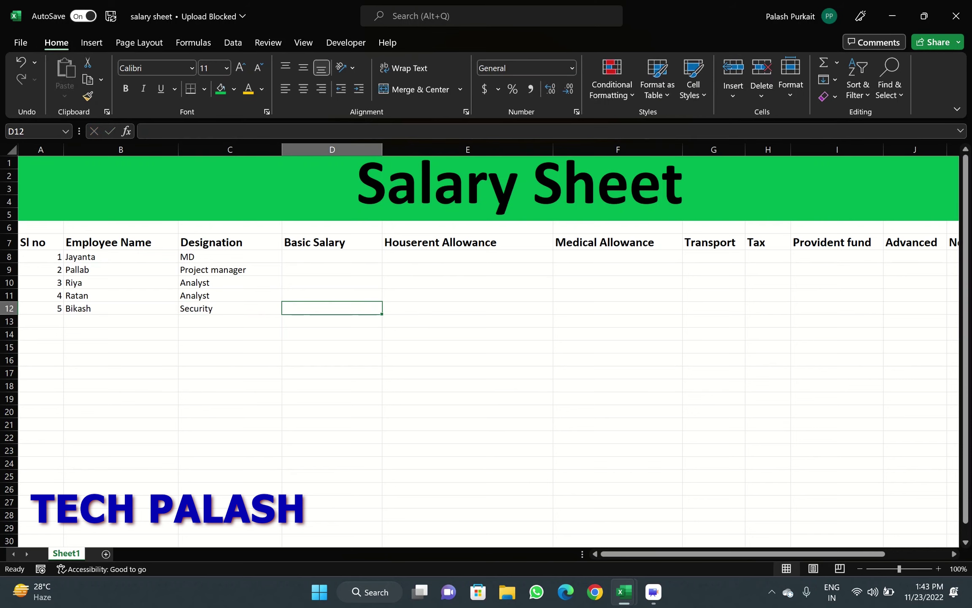
Enter basic salaries 60200, 55400, 40200, 40200 and 20100 in D8:D12.
{"action": "left_click", "coordinate": [331, 256]}
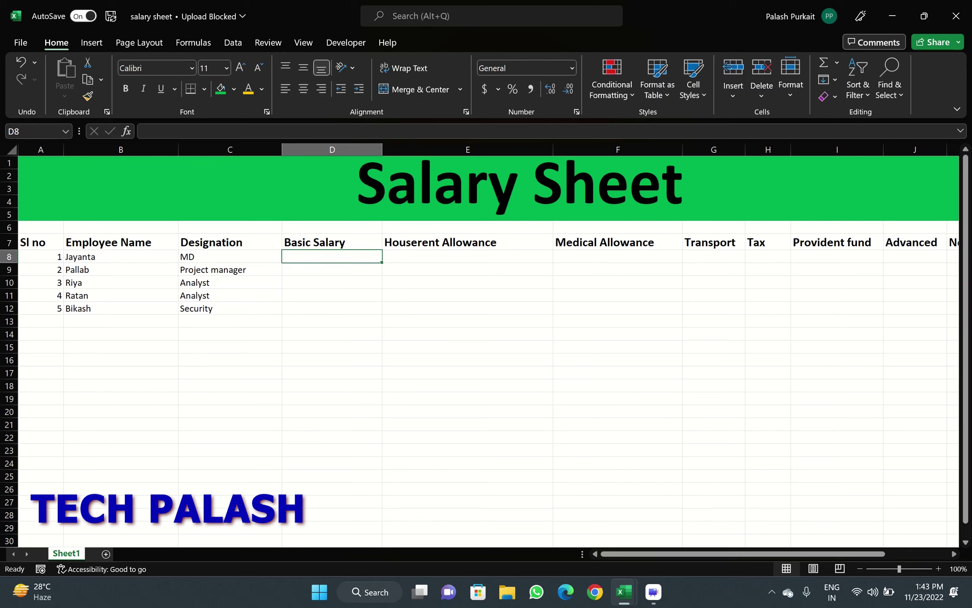
{"action": "type", "text": "60200"}
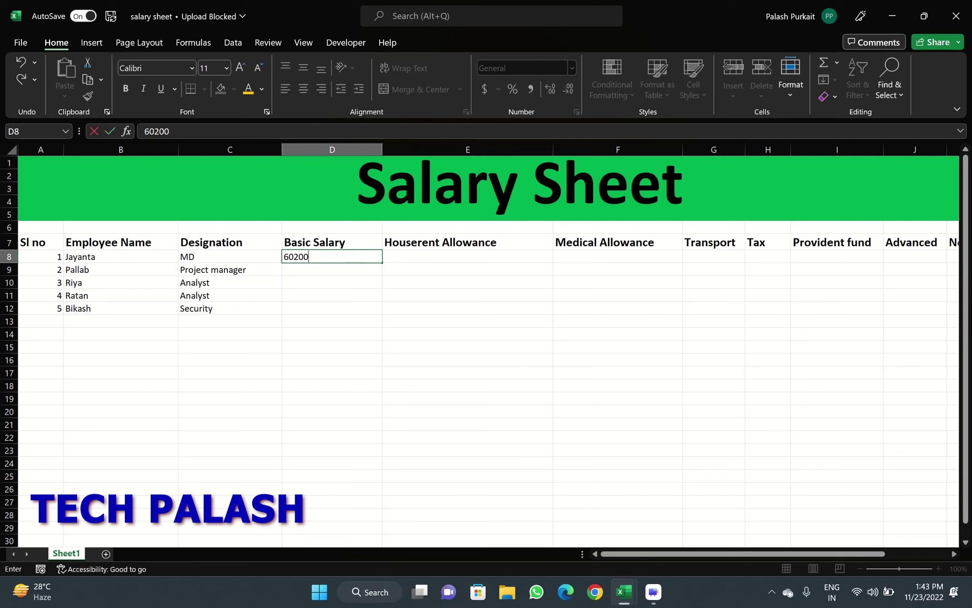
{"action": "key", "text": "Return"}
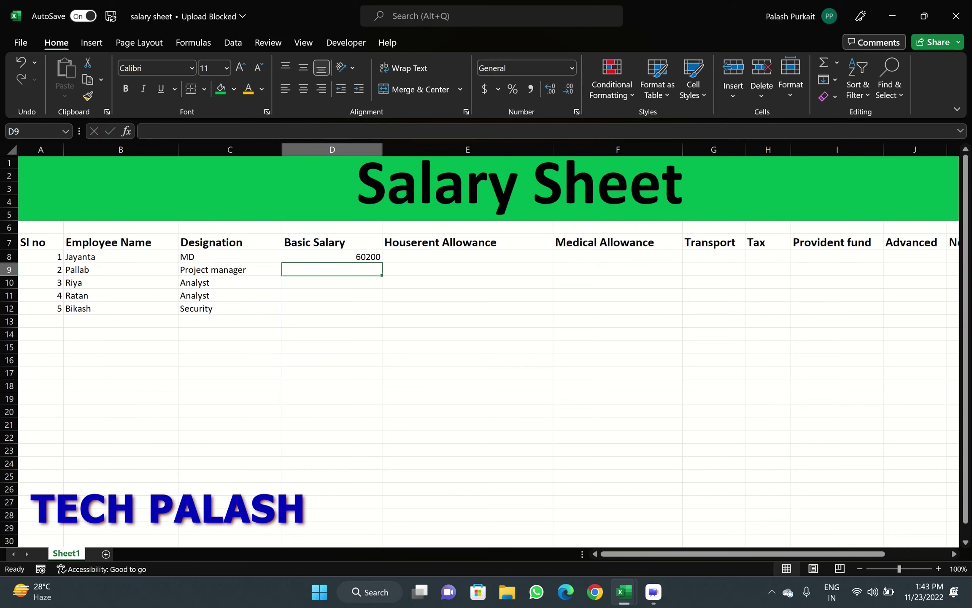
{"action": "type", "text": "55400"}
{"action": "key", "text": "Return"}
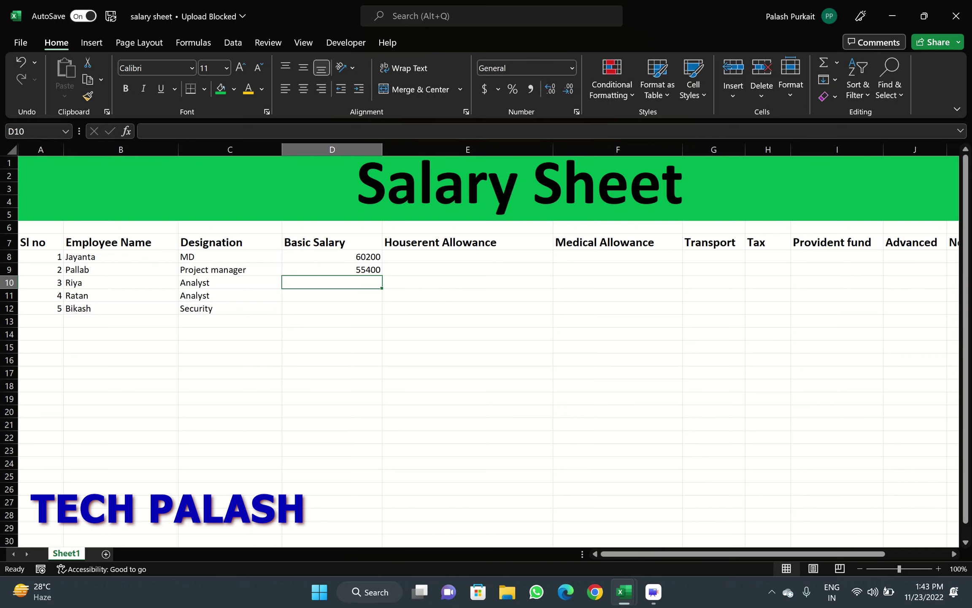
{"action": "type", "text": "402"}
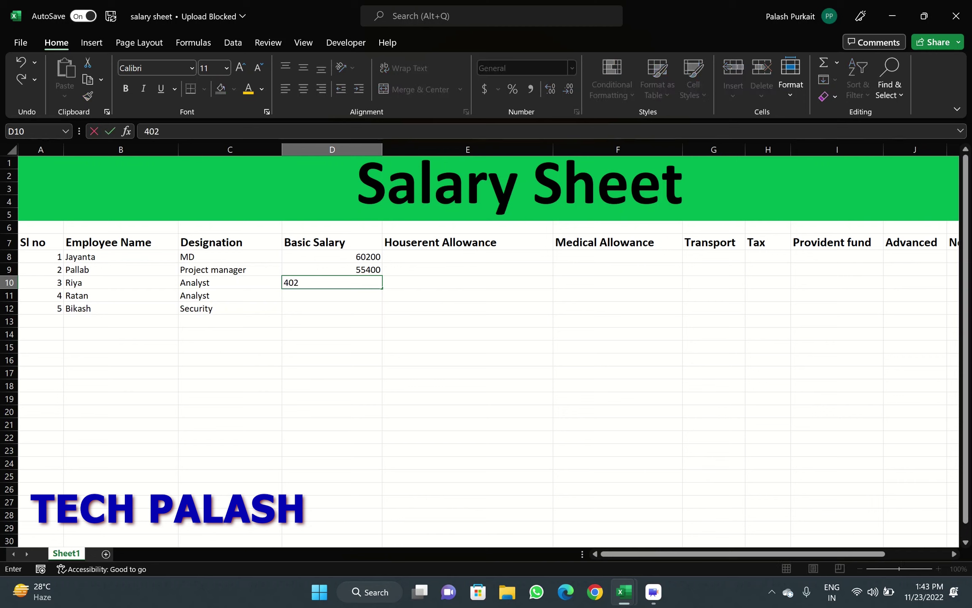
{"action": "type", "text": "00"}
{"action": "key", "text": "Return"}
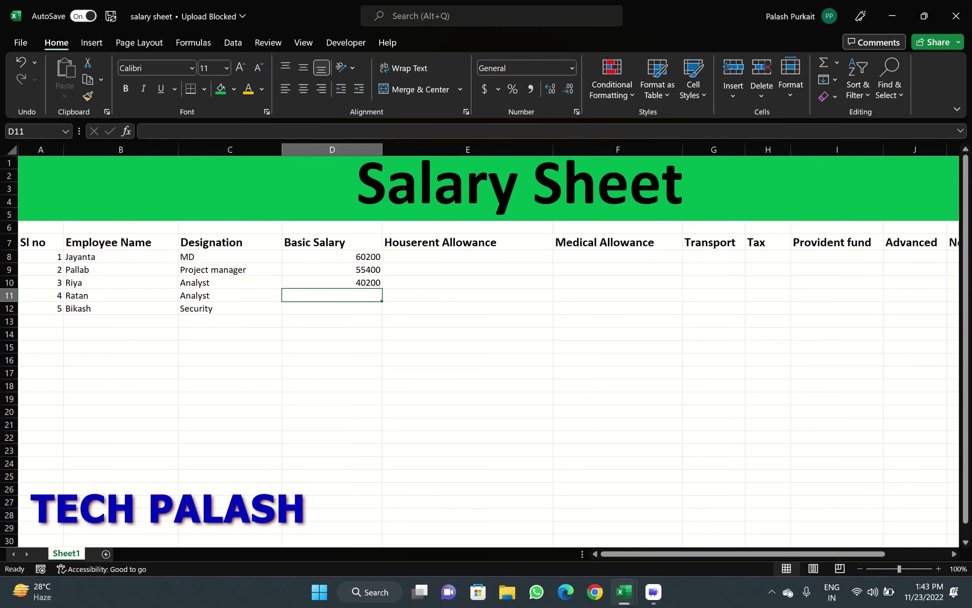
{"action": "type", "text": "40"}
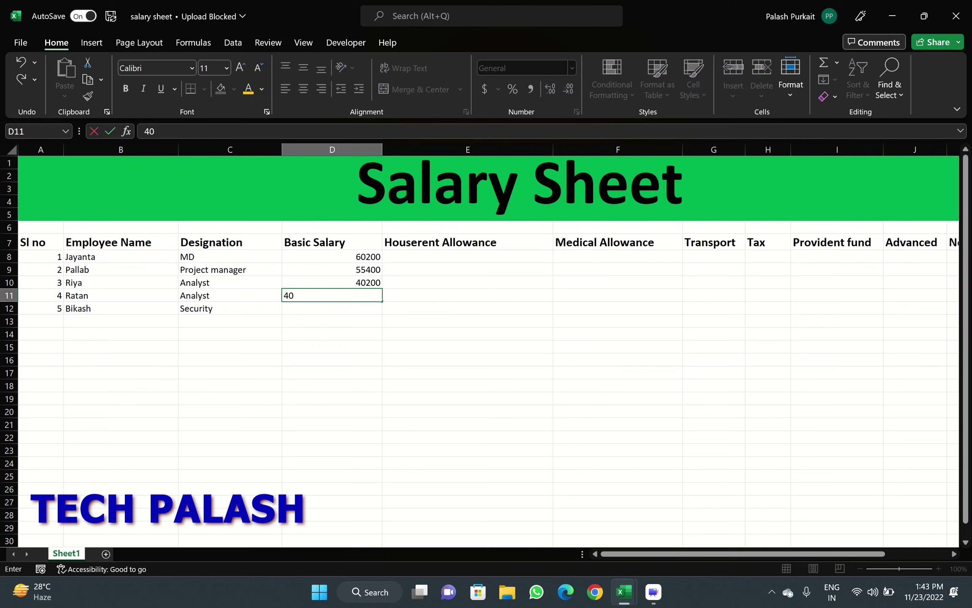
{"action": "type", "text": "200"}
{"action": "key", "text": "Return"}
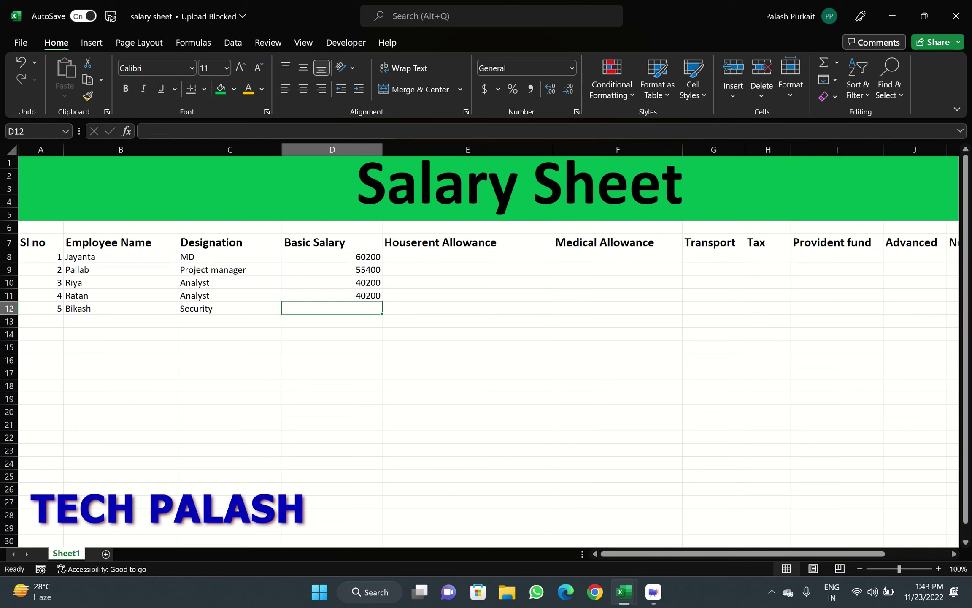
{"action": "type", "text": "20100"}
{"action": "key", "text": "Tab"}
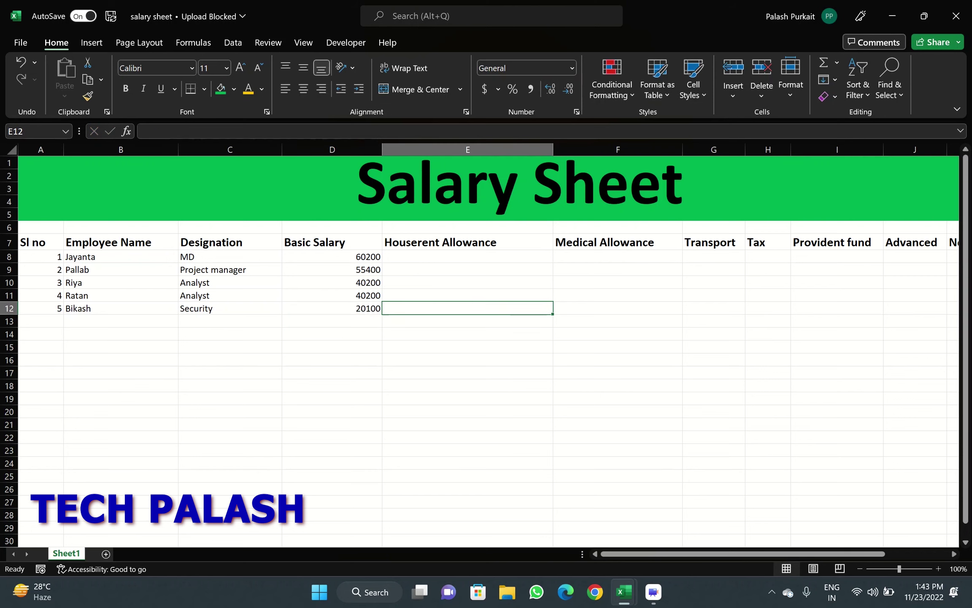
{"action": "left_click", "coordinate": [468, 227]}
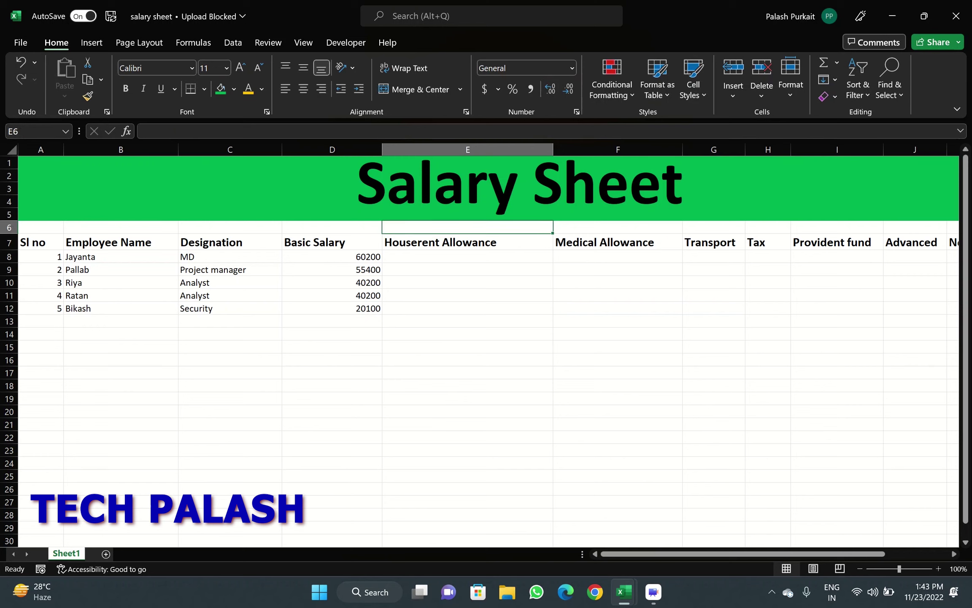
Enter the rates 20%, 10%, 10%, 5% and 10% across E6:I6.
{"action": "type", "text": "20"}
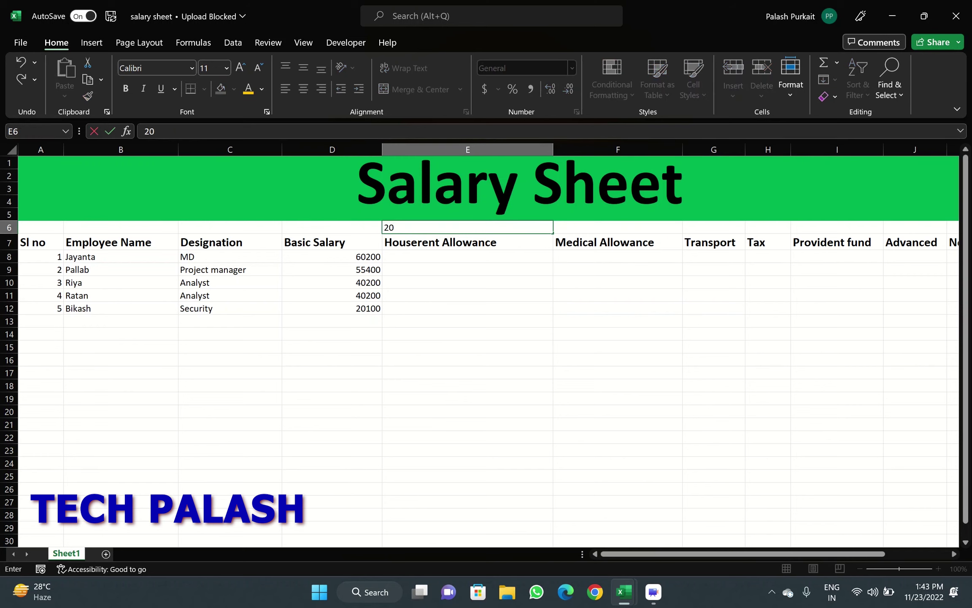
{"action": "type", "text": "%"}
{"action": "key", "text": "Tab"}
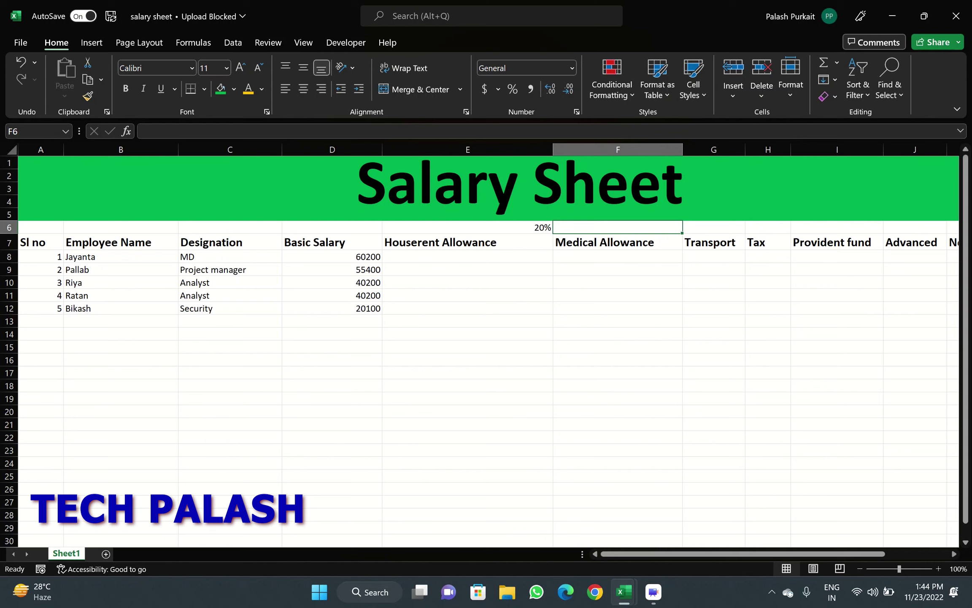
{"action": "type", "text": "10%"}
{"action": "key", "text": "Tab"}
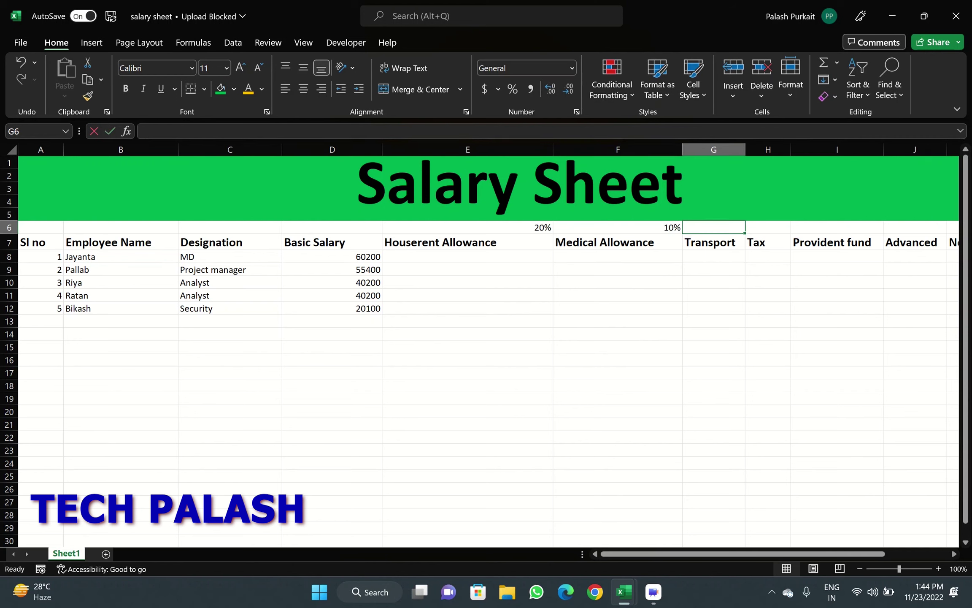
{"action": "type", "text": "5"}
{"action": "key", "text": "BackSpace"}
{"action": "type", "text": "0%"}
{"action": "key", "text": "Tab"}
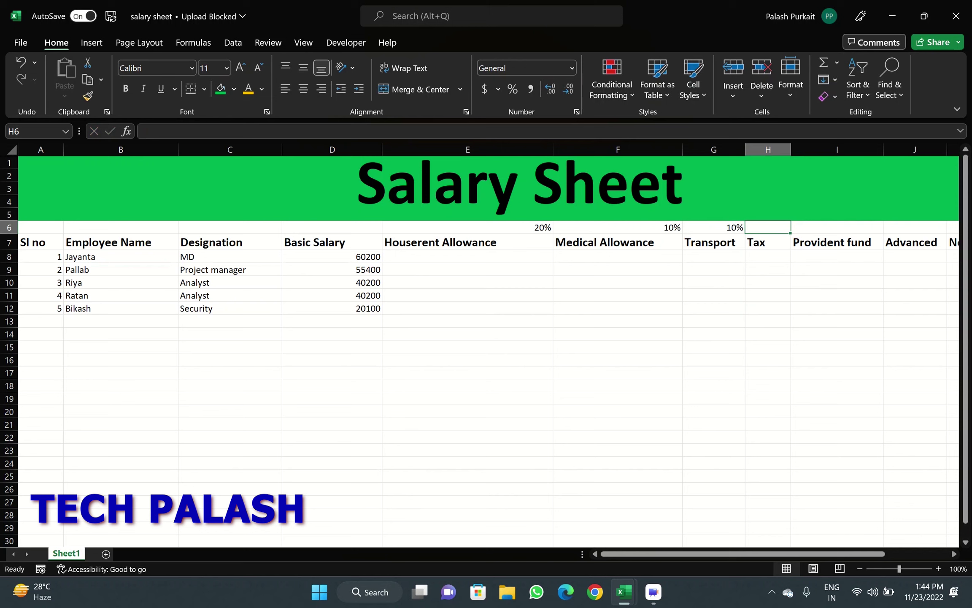
{"action": "type", "text": "5%"}
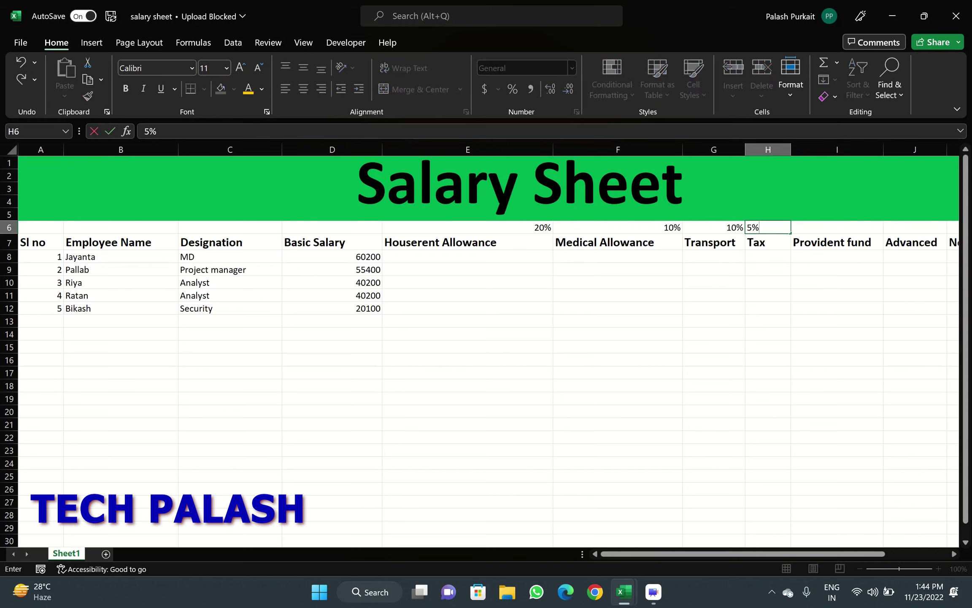
{"action": "key", "text": "Tab"}
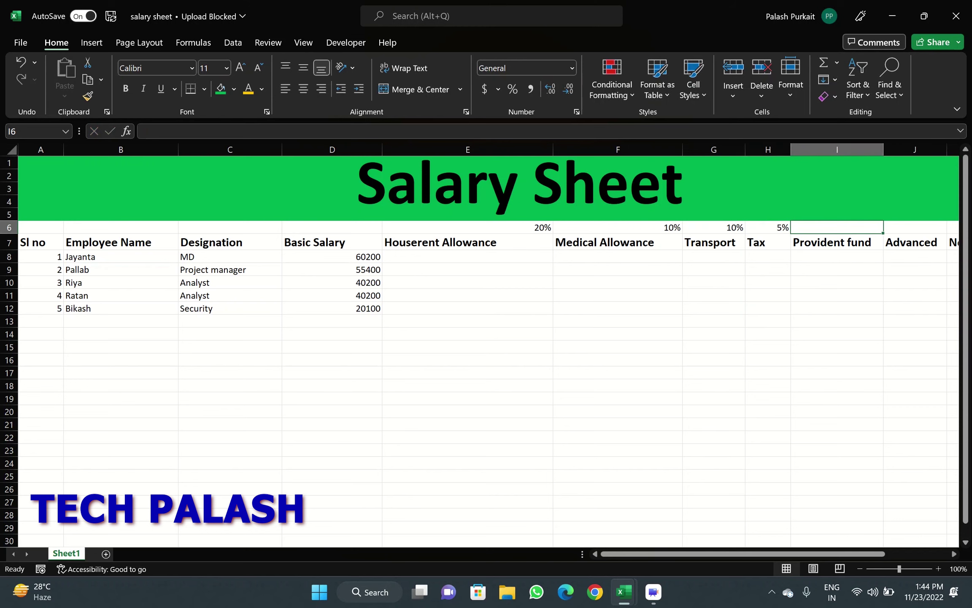
{"action": "type", "text": "10"}
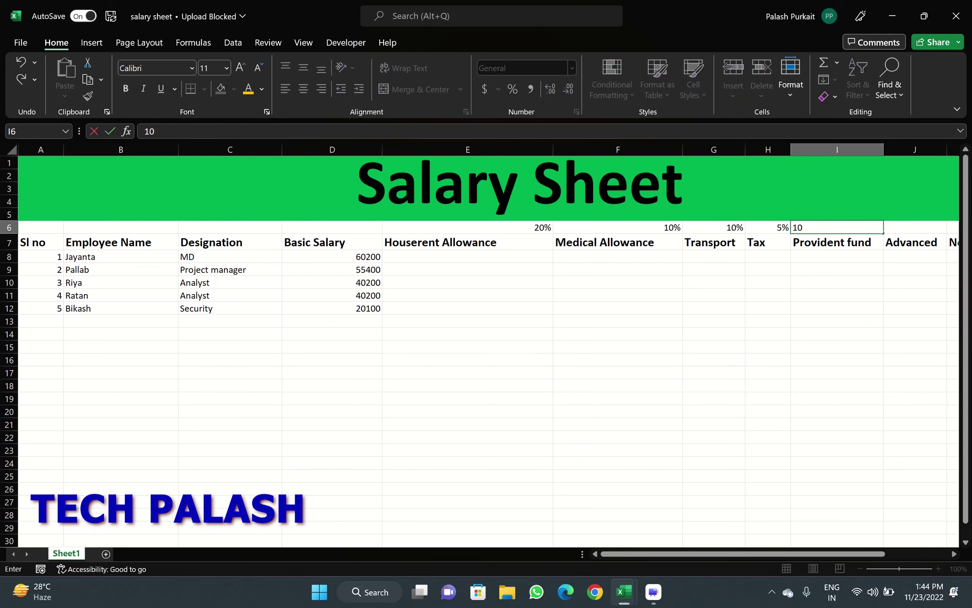
{"action": "type", "text": "%"}
{"action": "key", "text": "Tab"}
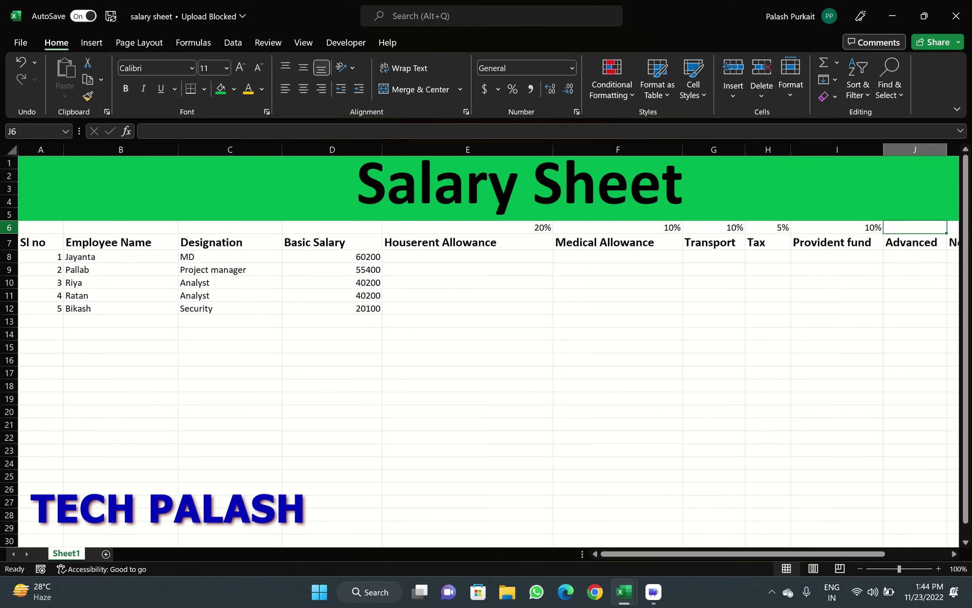
Centre the percentage values in row 6.
{"action": "left_click", "coordinate": [9, 227]}
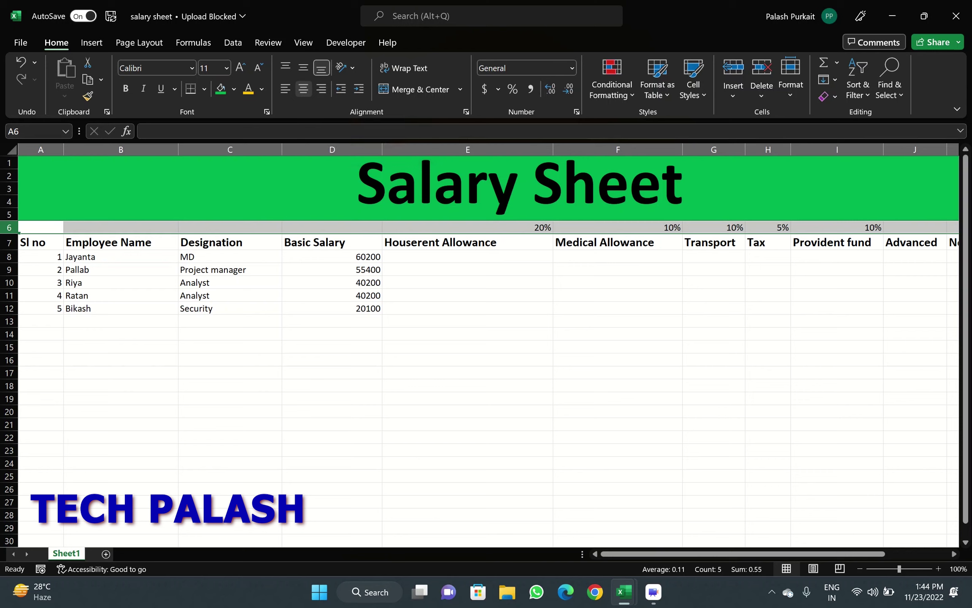
{"action": "left_click", "coordinate": [303, 88]}
{"action": "left_click", "coordinate": [468, 333]}
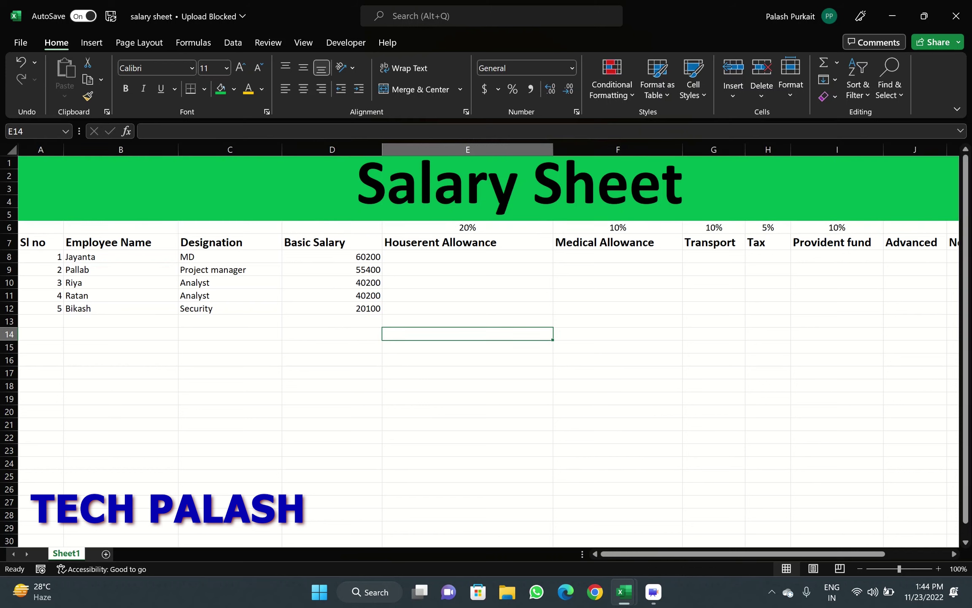
{"action": "left_click", "coordinate": [468, 257]}
Enter =D8*20% in E8, giving a house rent allowance of 12040.
{"action": "key", "text": "ctrl+c"}
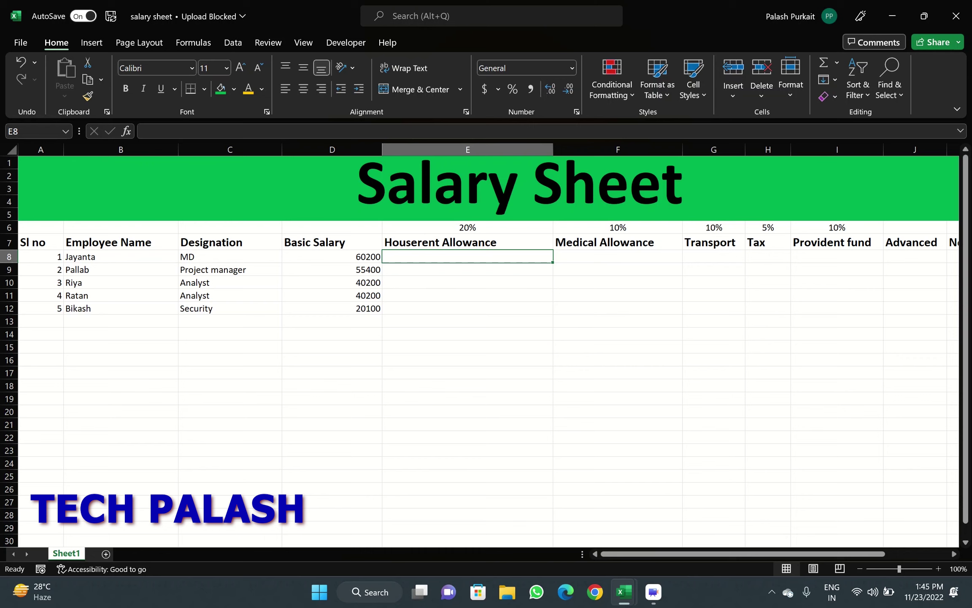
{"action": "type", "text": "="}
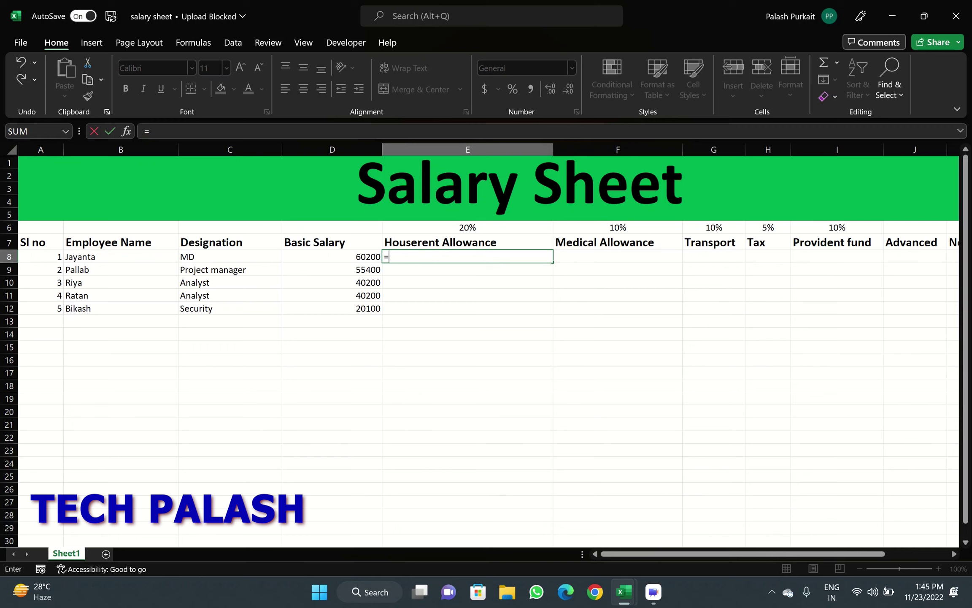
{"action": "left_click", "coordinate": [332, 256]}
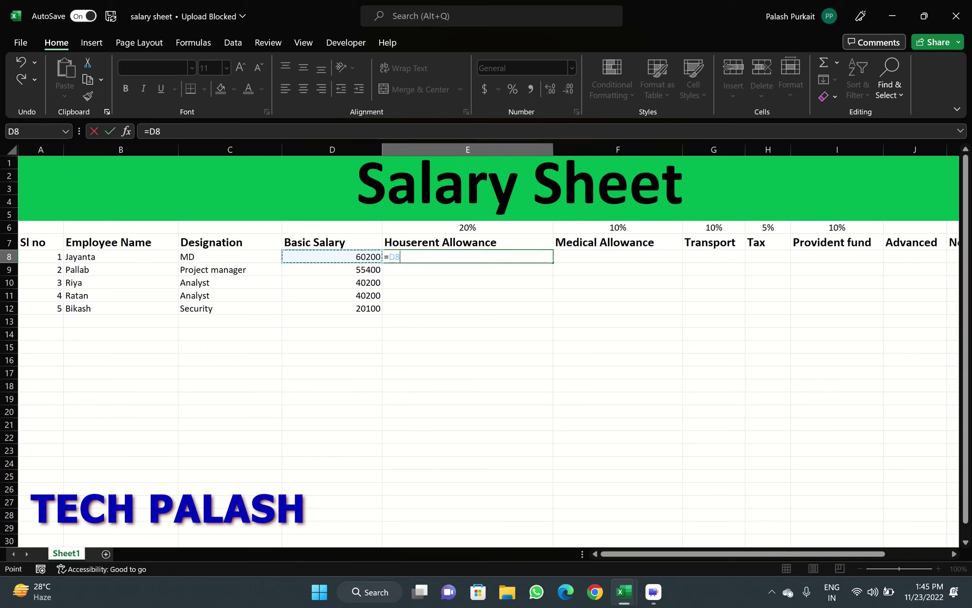
{"action": "type", "text": "*"}
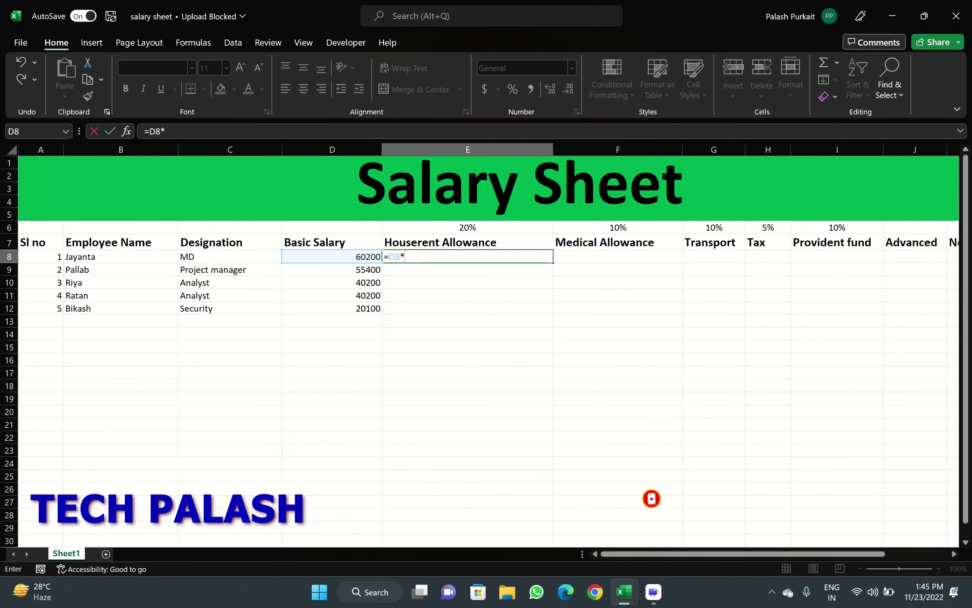
{"action": "type", "text": "20"}
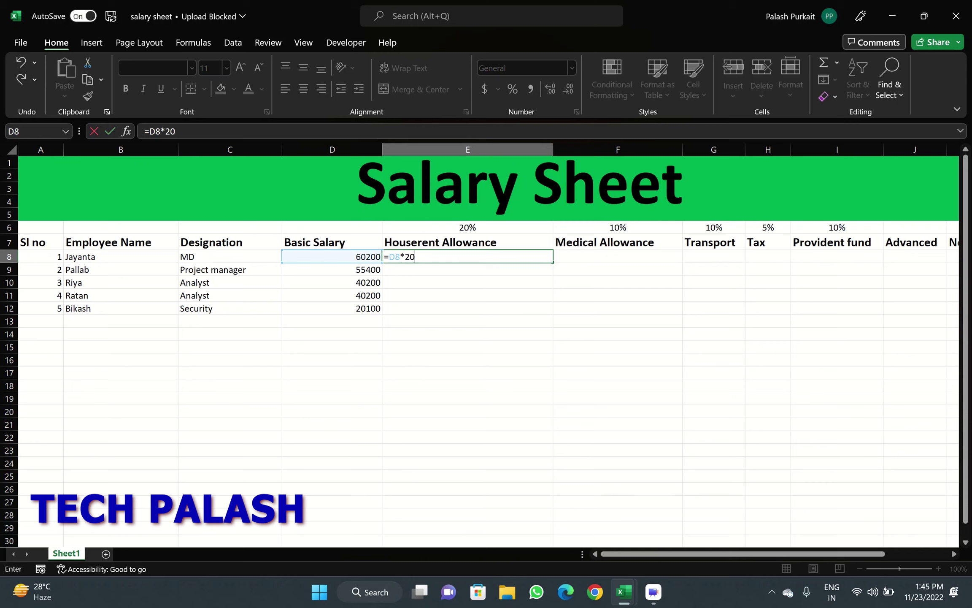
{"action": "type", "text": "%"}
{"action": "key", "text": "Return"}
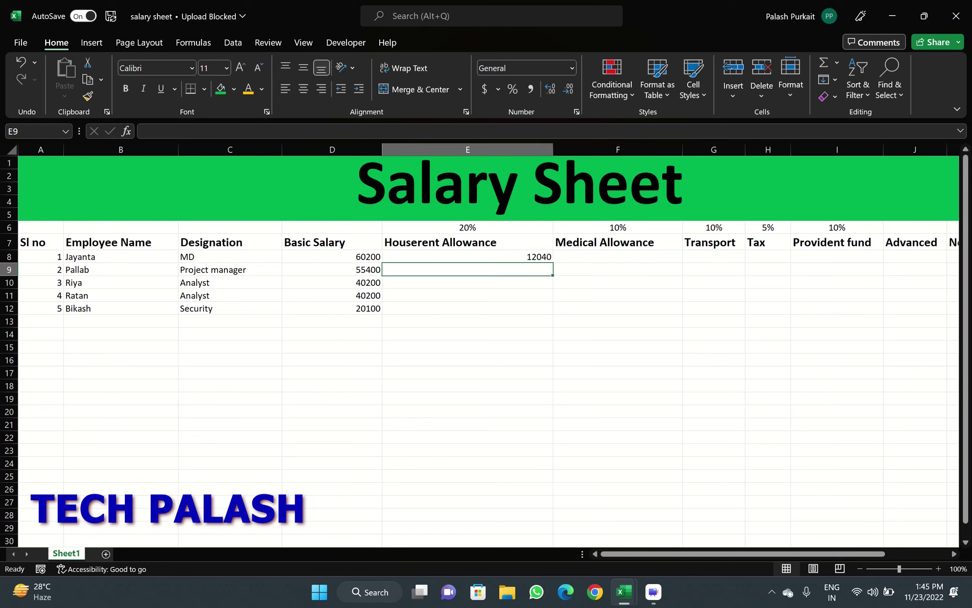
{"action": "left_click", "coordinate": [617, 257]}
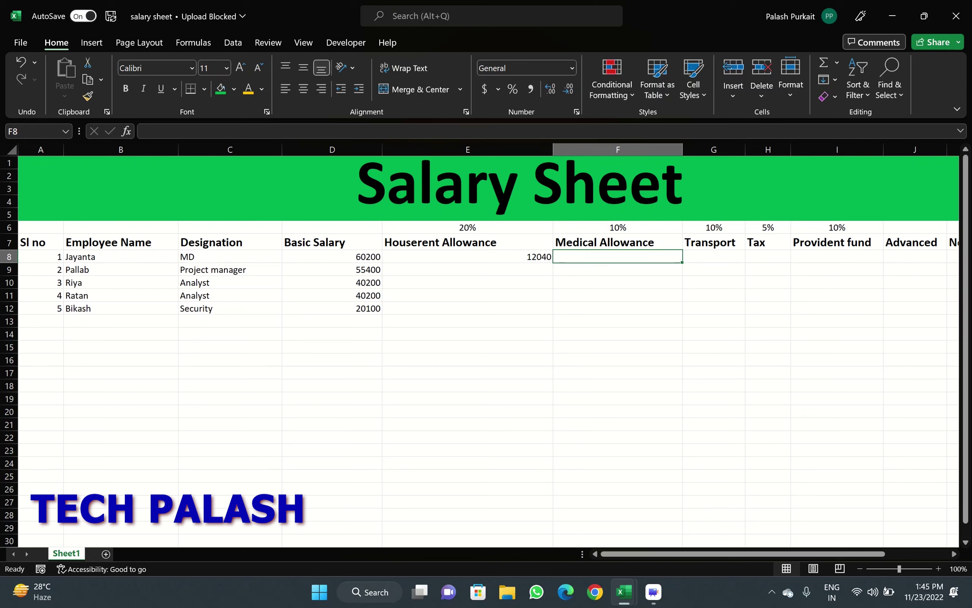
Enter =D8*10% in F8 for a medical allowance of 6020.
{"action": "type", "text": "="}
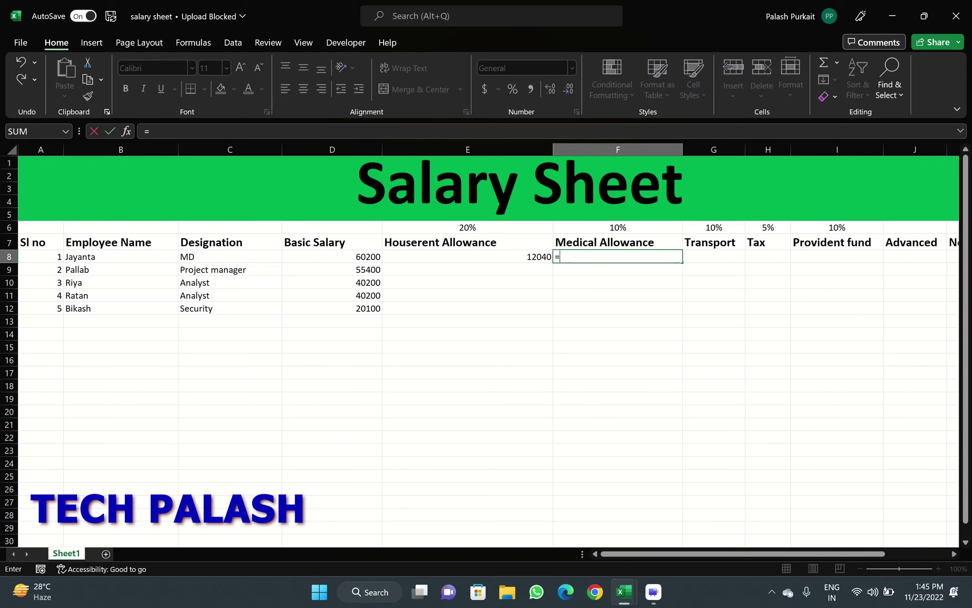
{"action": "left_click", "coordinate": [332, 256]}
{"action": "type", "text": "*10"}
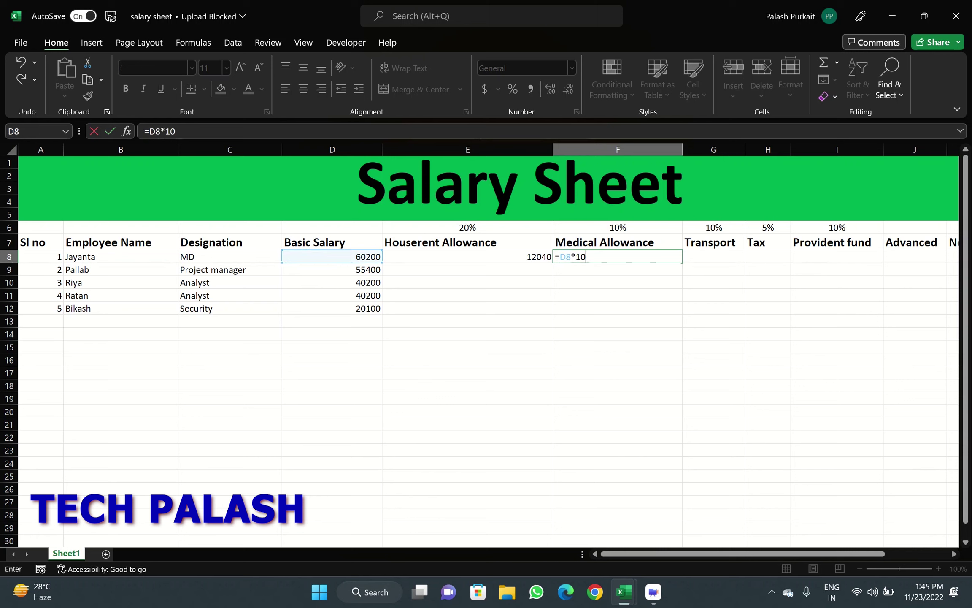
{"action": "type", "text": "%"}
{"action": "key", "text": "Return"}
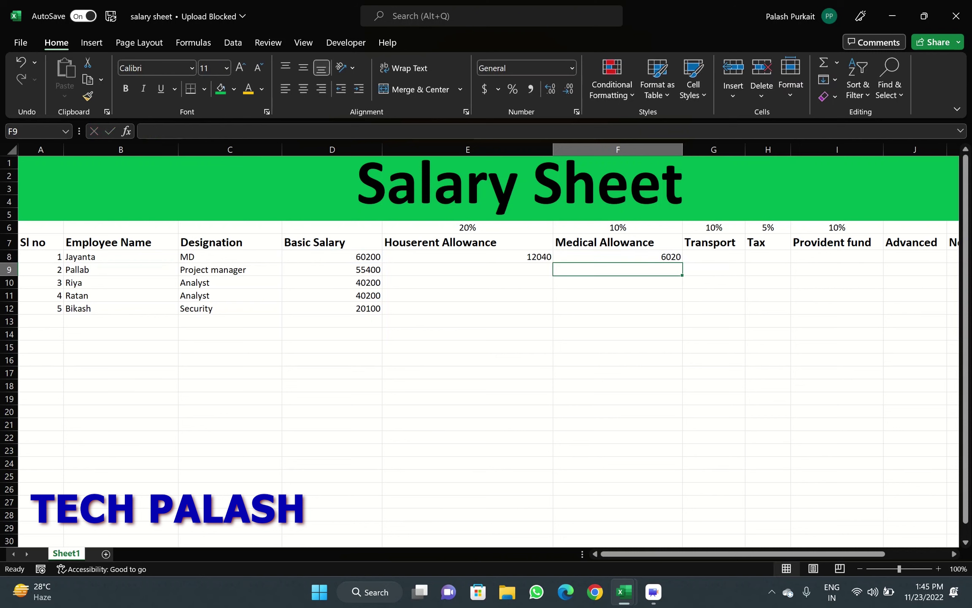
Enter =D8*10% in G8 for a transport allowance of 6020.
{"action": "key", "text": "Right"}
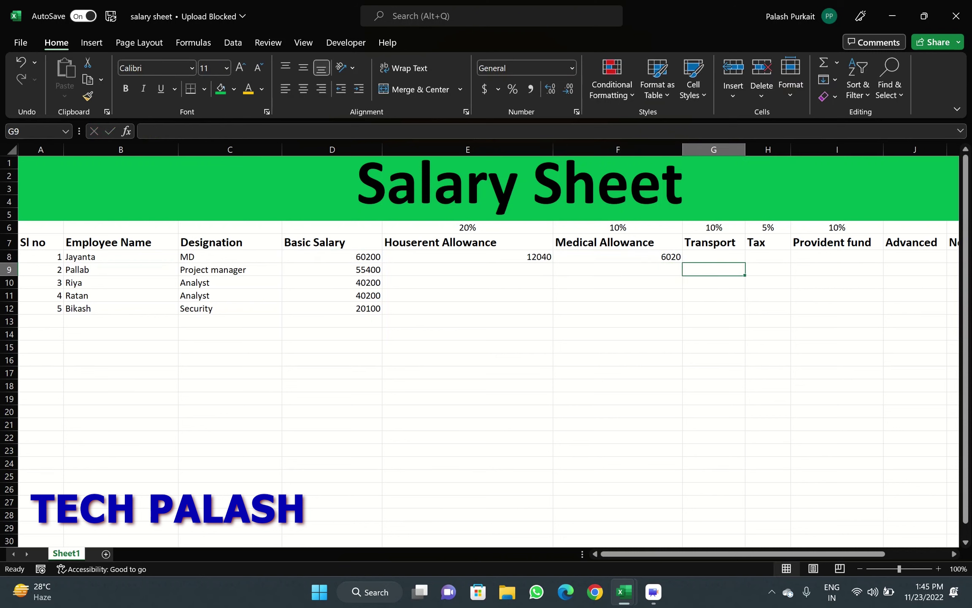
{"action": "key", "text": "Up"}
{"action": "type", "text": "="}
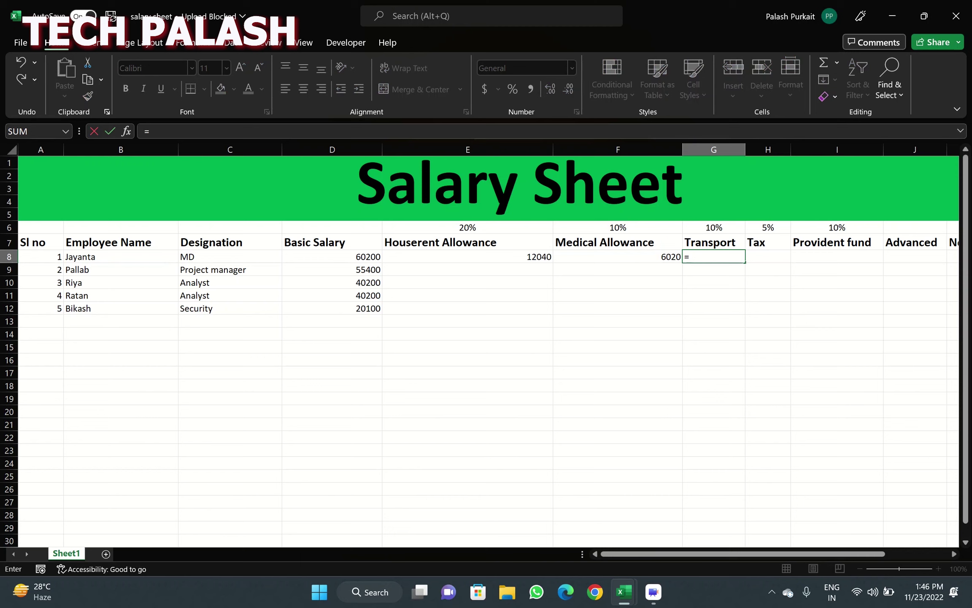
{"action": "left_click", "coordinate": [332, 256]}
{"action": "type", "text": "*10%"}
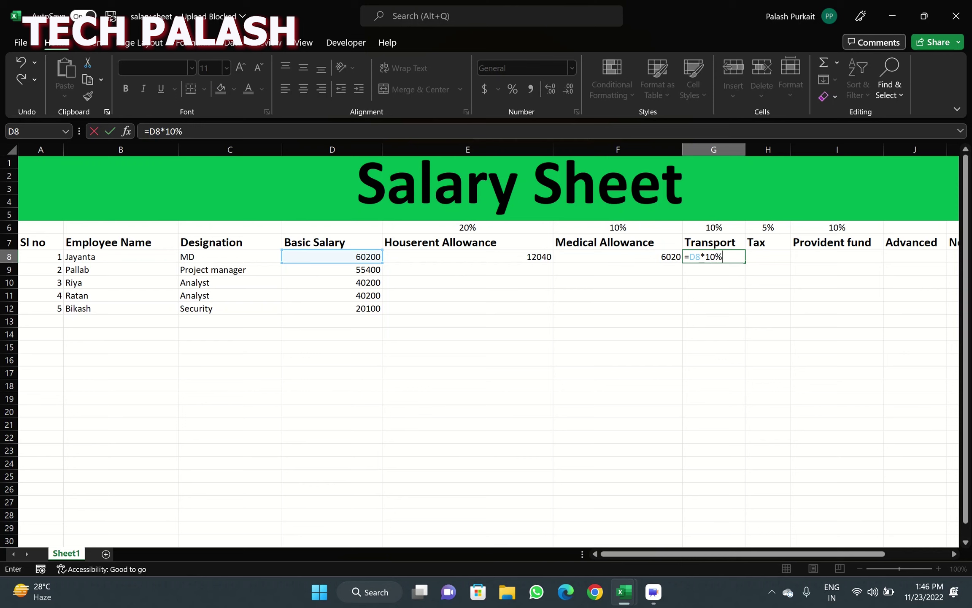
{"action": "key", "text": "Return"}
{"action": "left_click", "coordinate": [713, 256]}
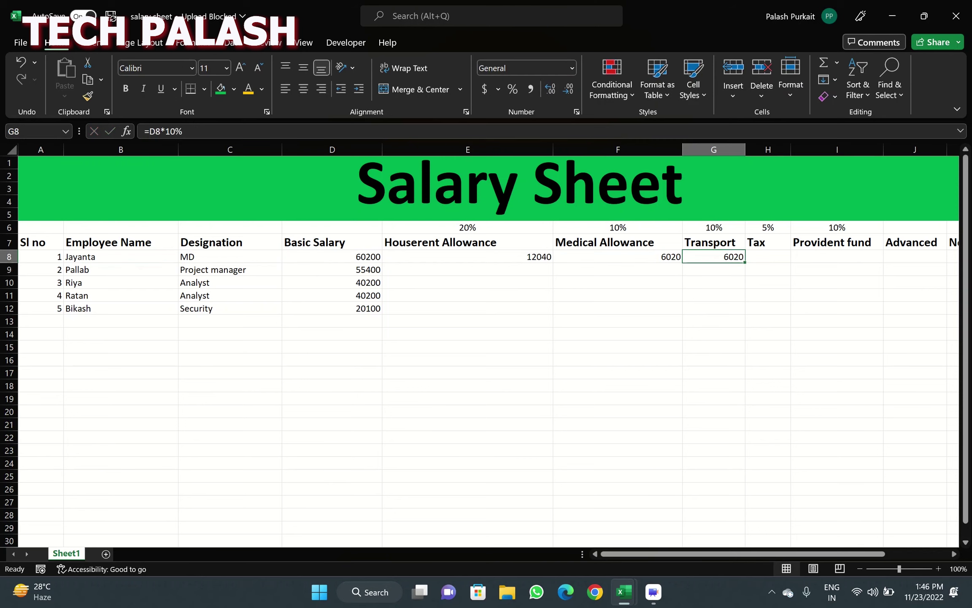
{"action": "left_click", "coordinate": [768, 256]}
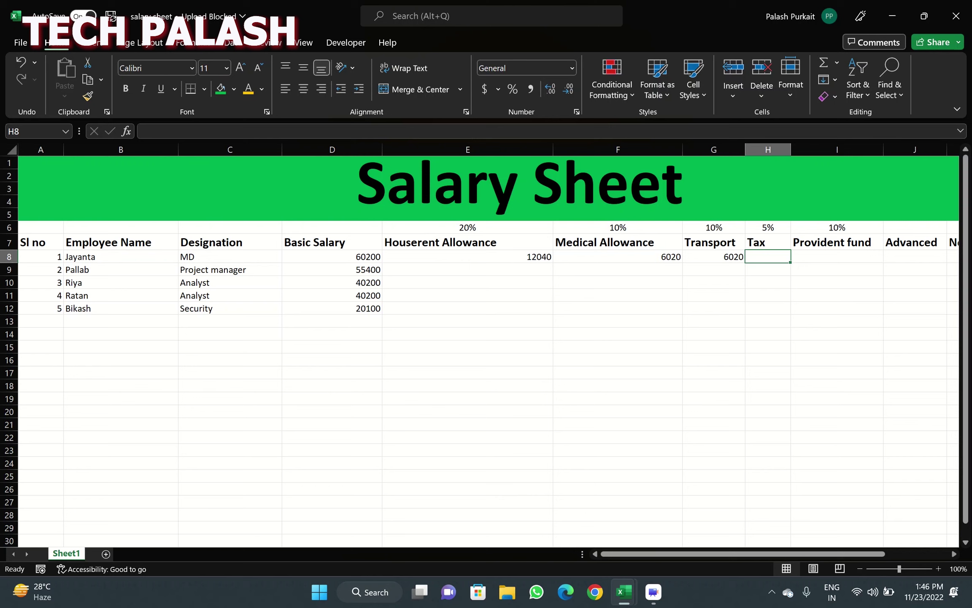
Enter =D8*5% in H8, giving the first employee a tax of 3010.
{"action": "type", "text": "="}
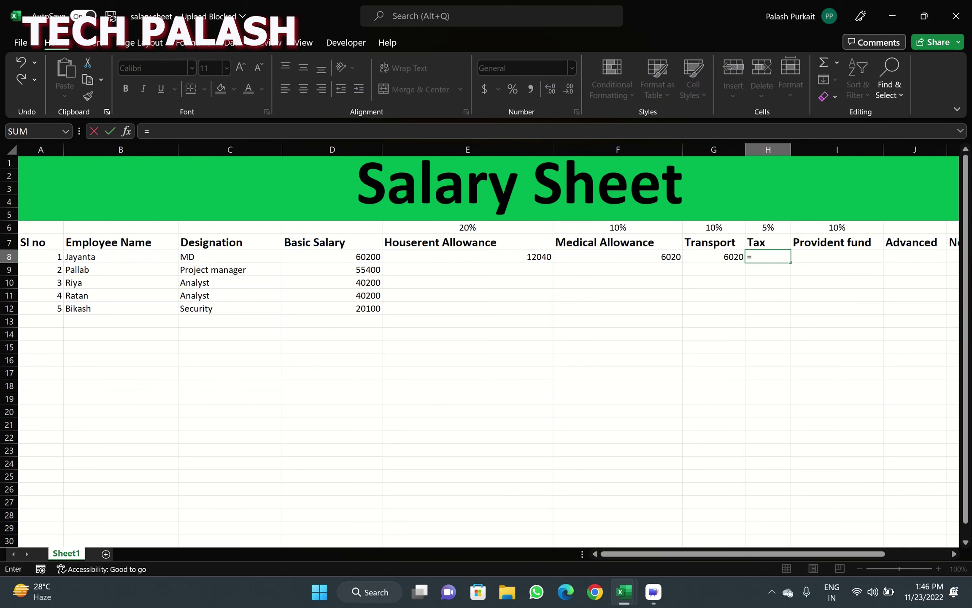
{"action": "left_click", "coordinate": [332, 256]}
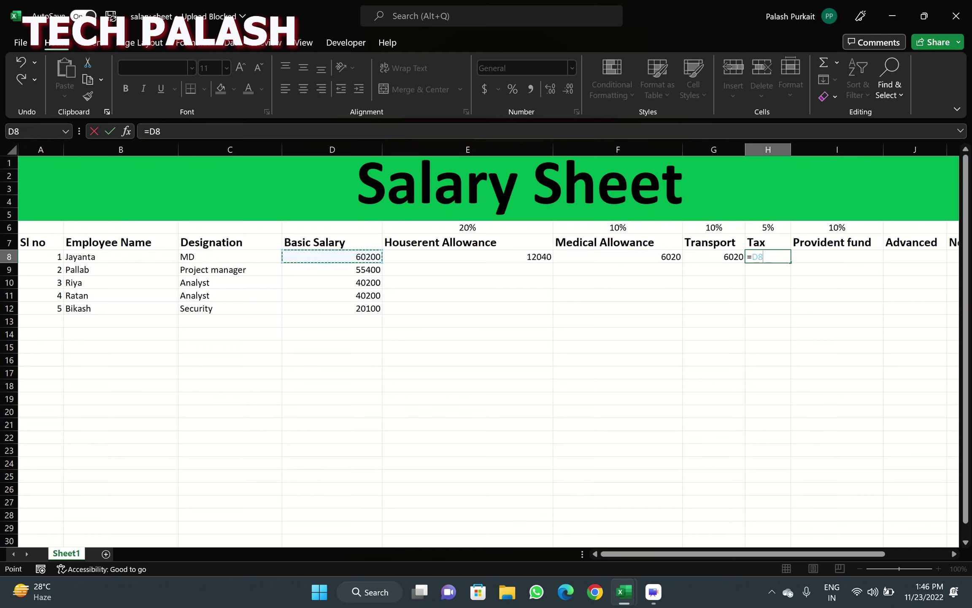
{"action": "type", "text": "*5%"}
{"action": "key", "text": "Return"}
{"action": "left_click", "coordinate": [768, 256]}
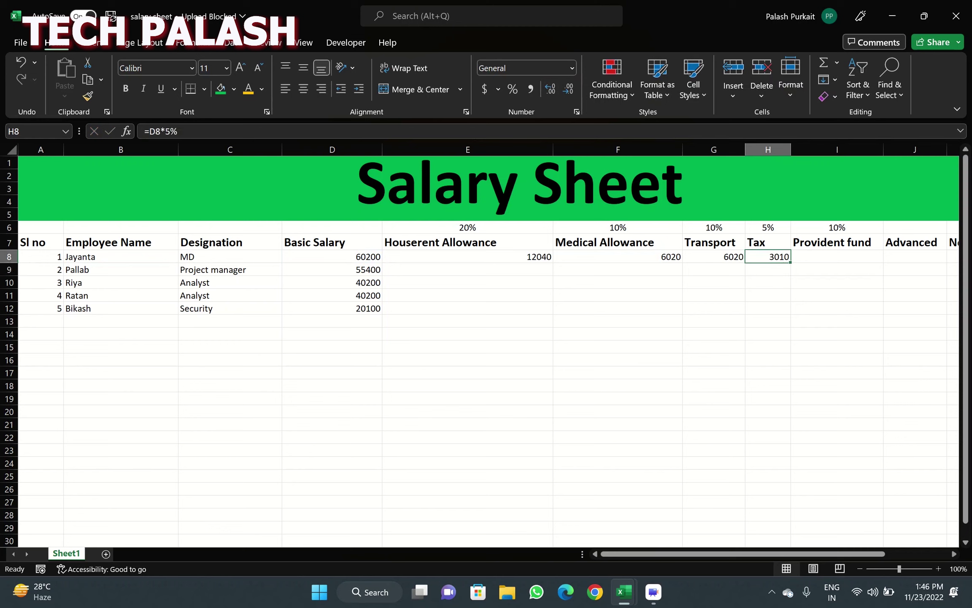
{"action": "left_click", "coordinate": [837, 256]}
{"action": "type", "text": "="}
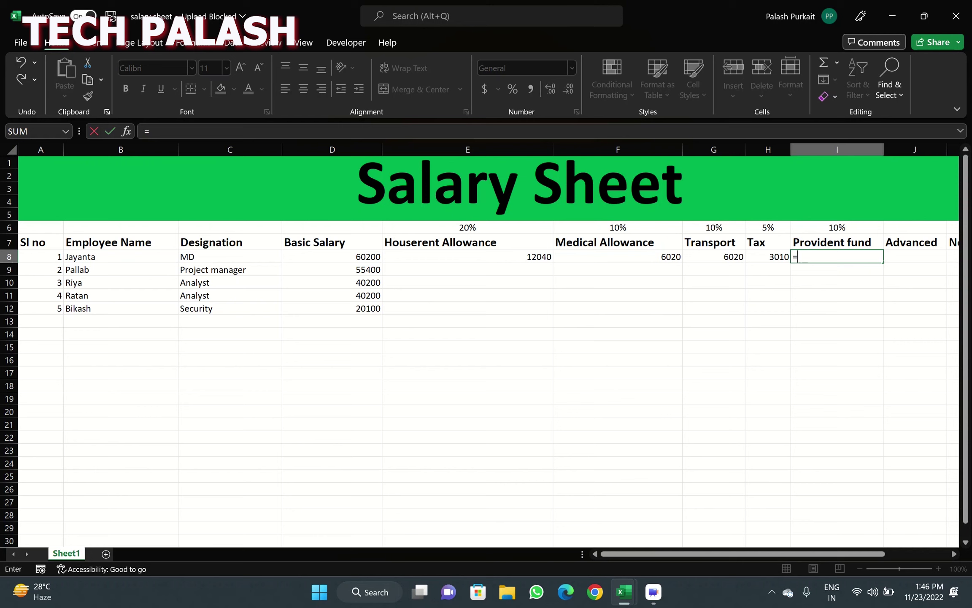
Complete the I8 formula as =D8*10%, giving a provident fund of 6020.
{"action": "left_click", "coordinate": [377, 255]}
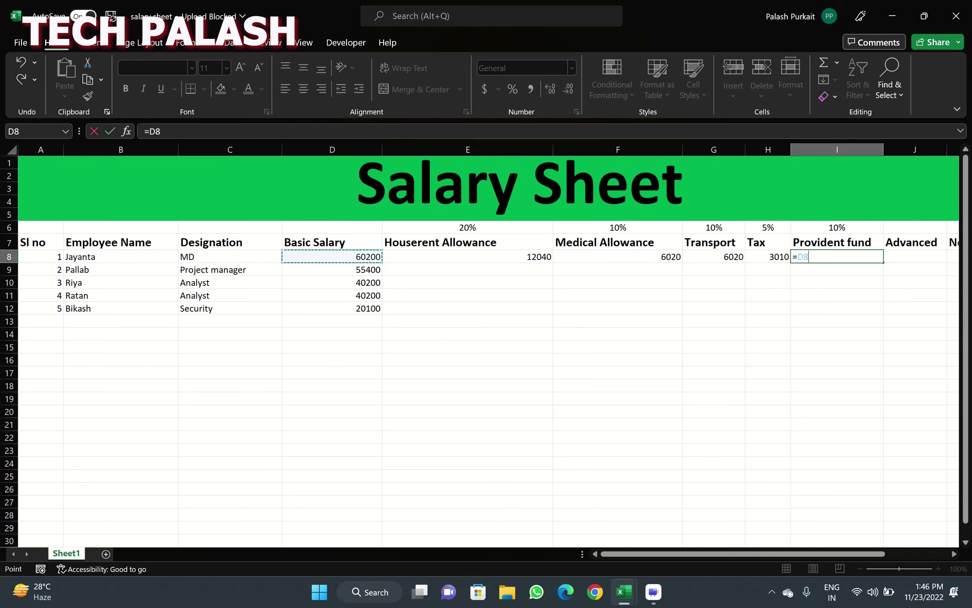
{"action": "type", "text": "*"}
{"action": "type", "text": "10%"}
{"action": "key", "text": "Return"}
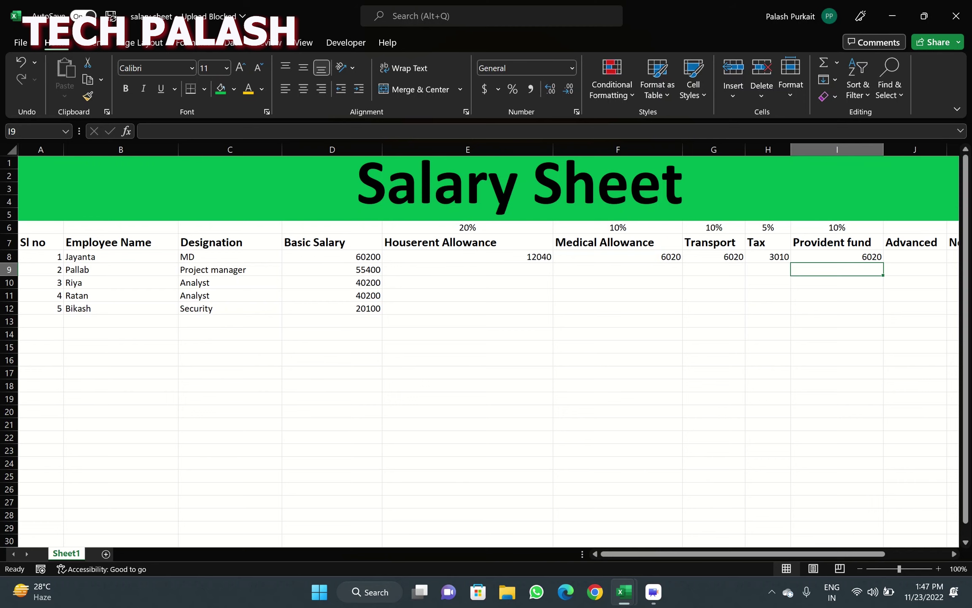
{"action": "scroll", "coordinate": [489, 350], "scroll_direction": "right", "scroll_amount": 3}
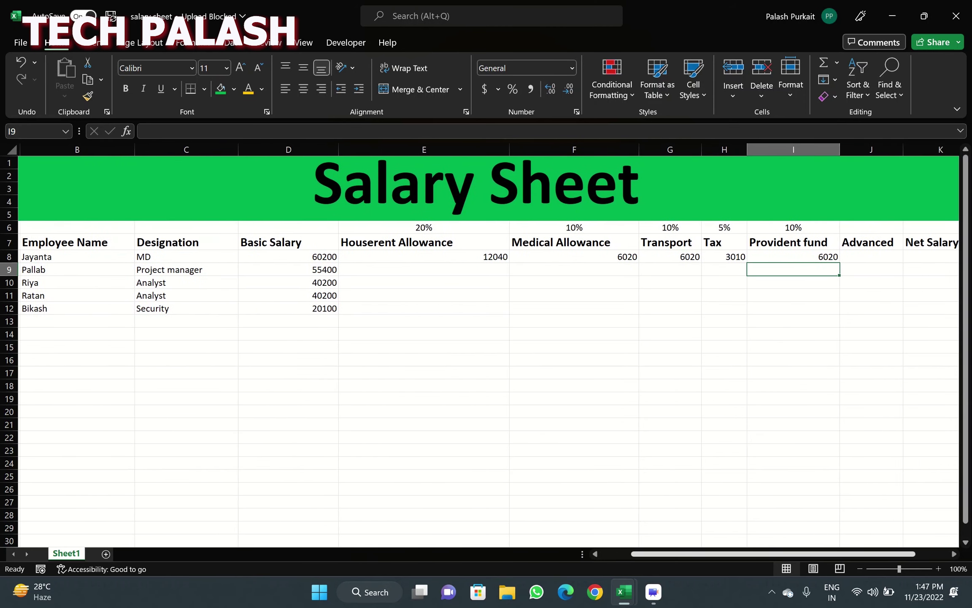
{"action": "scroll", "coordinate": [490, 351], "scroll_direction": "right", "scroll_amount": 3}
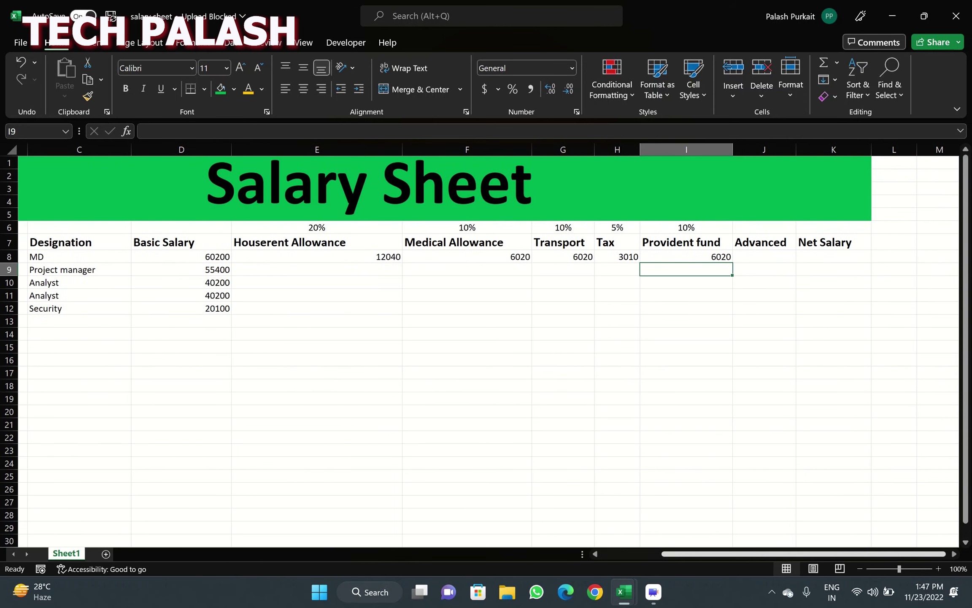
{"action": "left_click", "coordinate": [755, 256]}
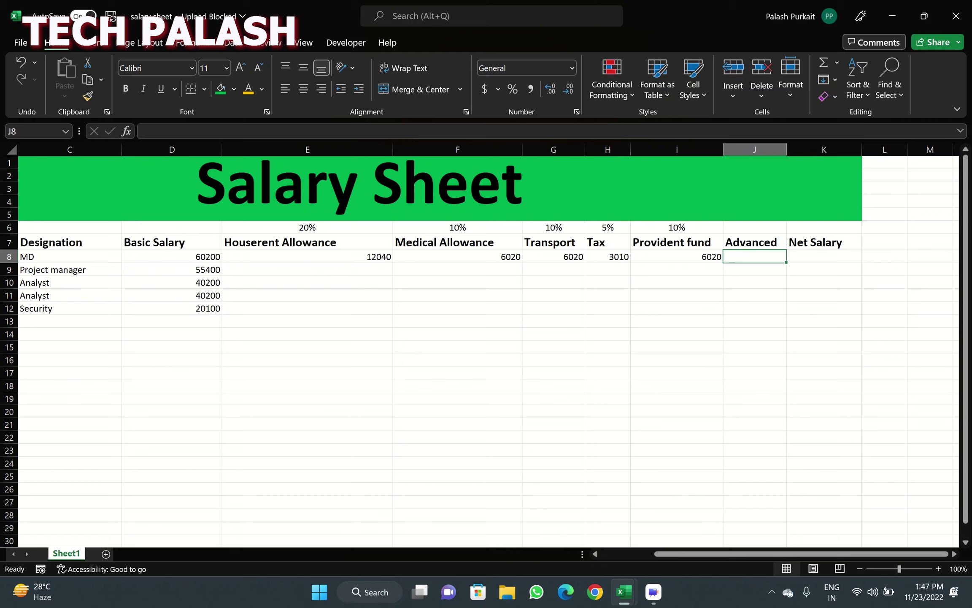
Enter 20000 as the first employee's advance in J8.
{"action": "type", "text": "2000"}
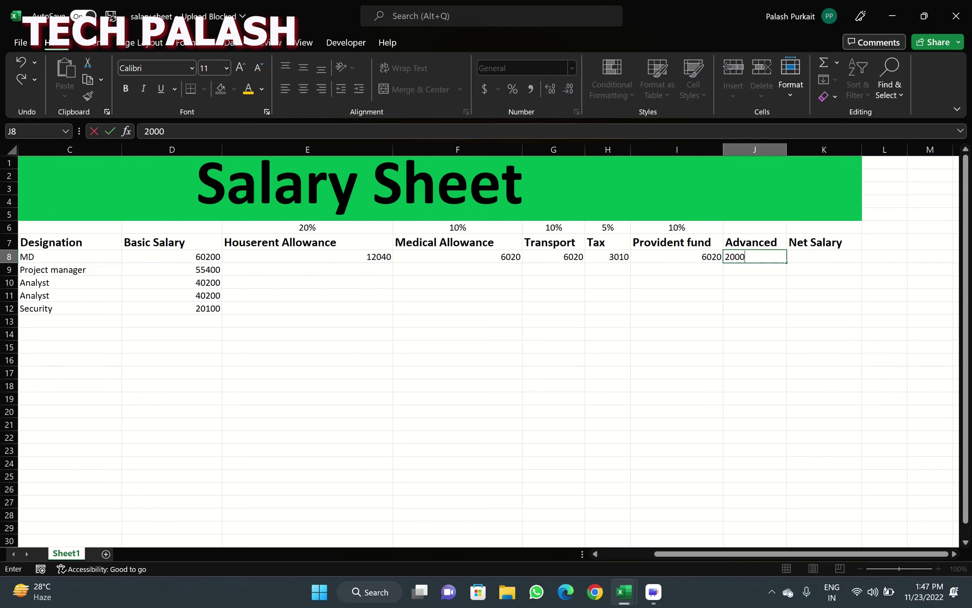
{"action": "type", "text": "0"}
{"action": "left_click", "coordinate": [824, 256]}
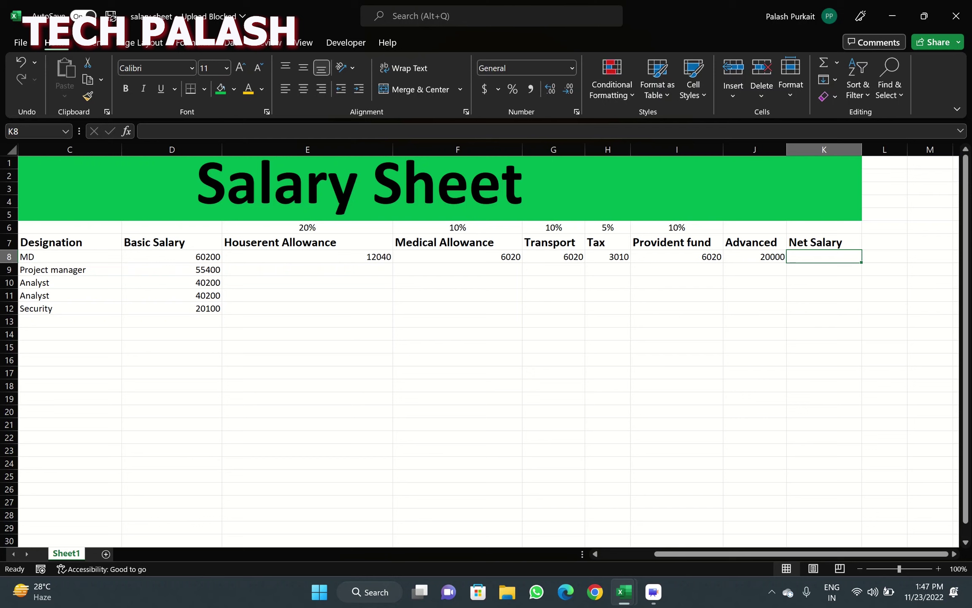
In K8, start the net salary formula adding basic salary D8 and allowances E8, F8 and G8.
{"action": "type", "text": "="}
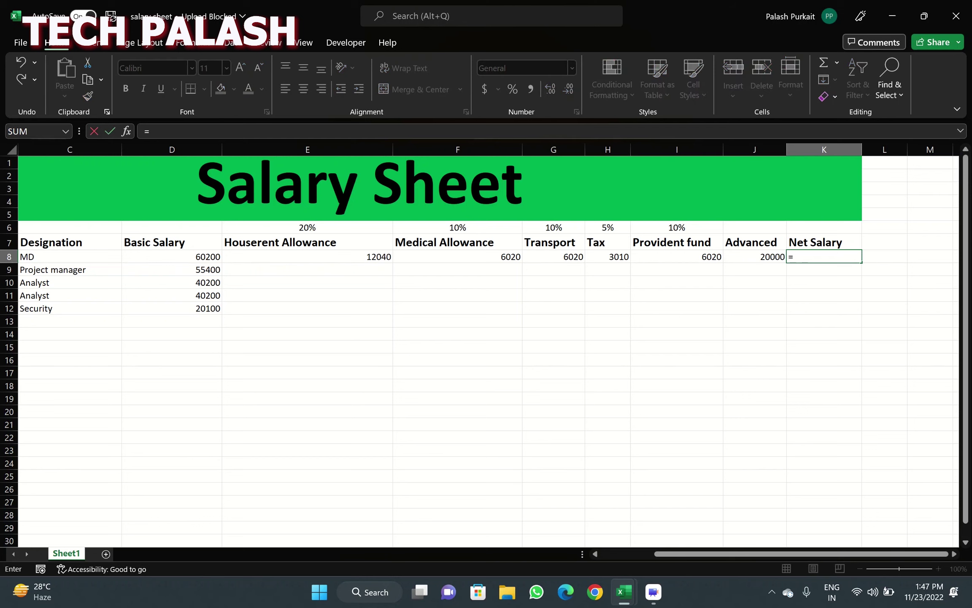
{"action": "left_click", "coordinate": [172, 256]}
{"action": "type", "text": "+"}
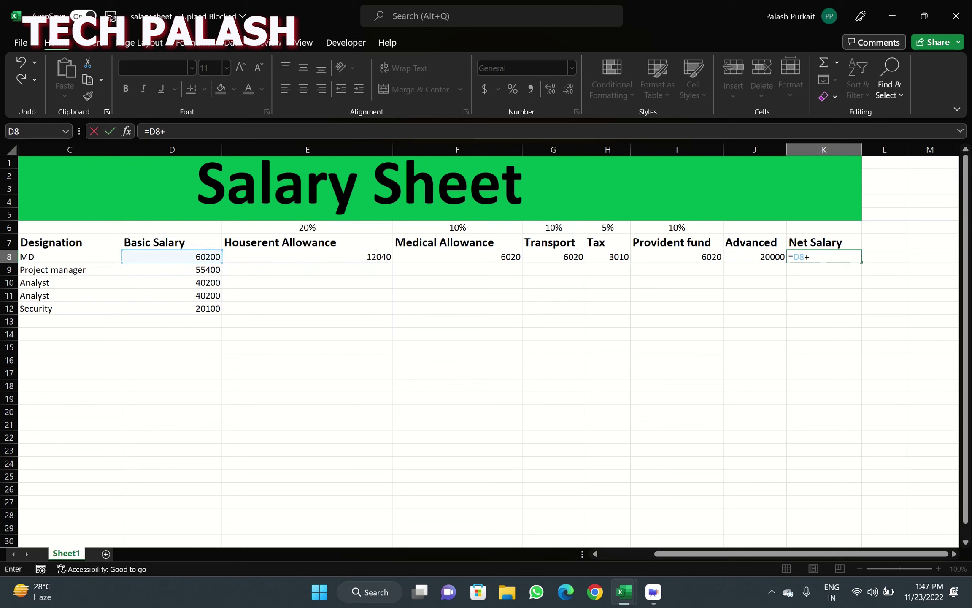
{"action": "left_click", "coordinate": [308, 256]}
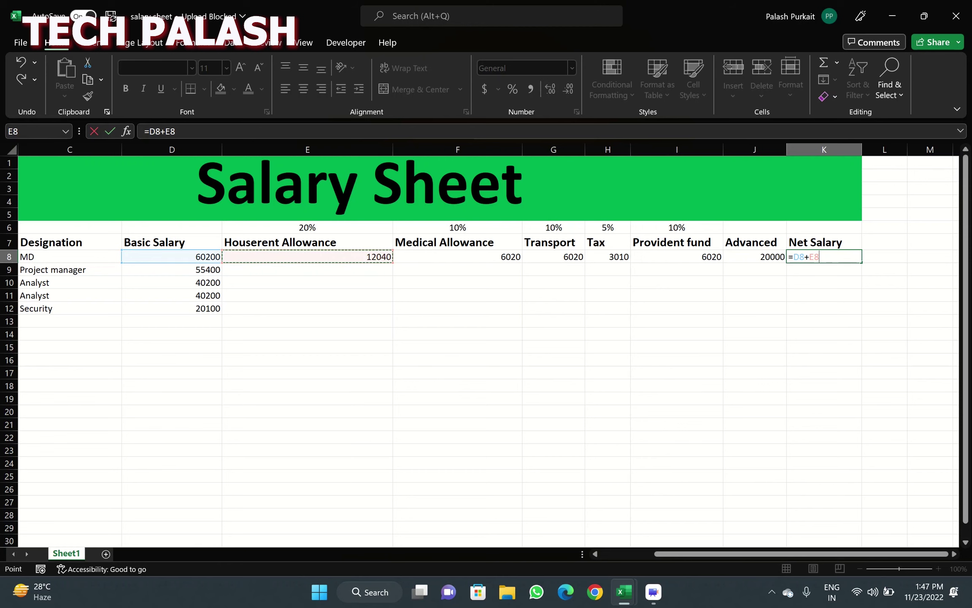
{"action": "type", "text": "+"}
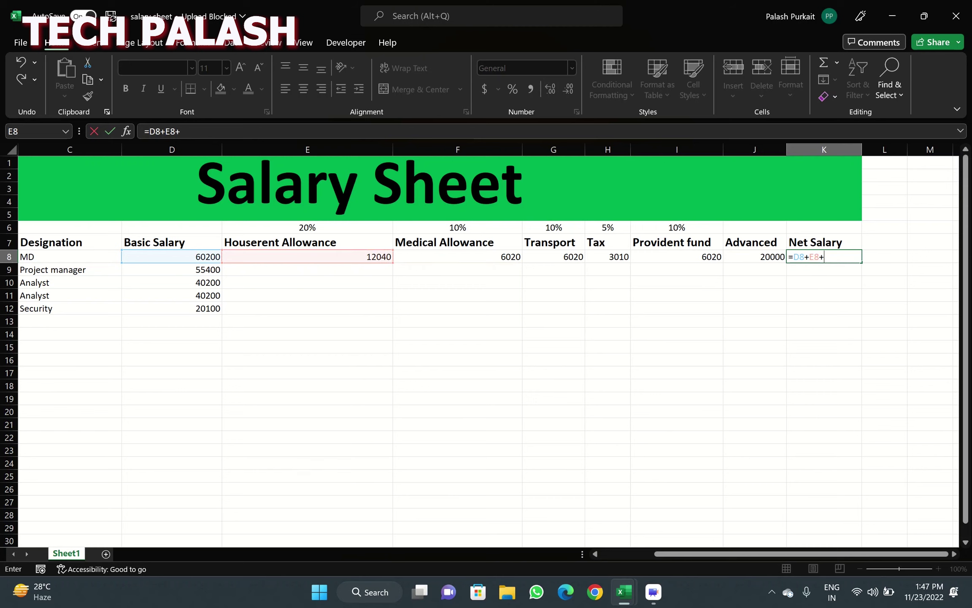
{"action": "left_click", "coordinate": [458, 257]}
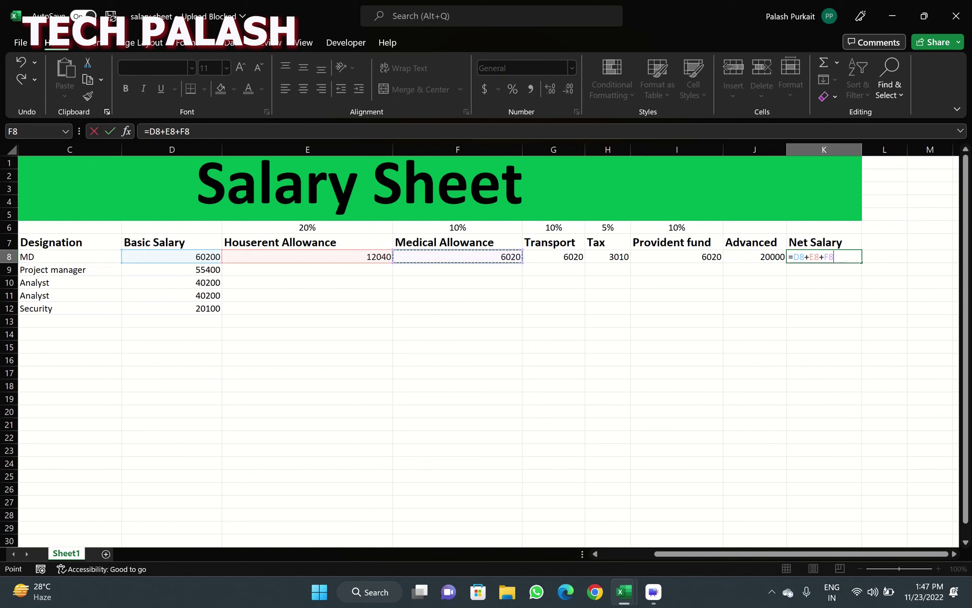
{"action": "type", "text": "+"}
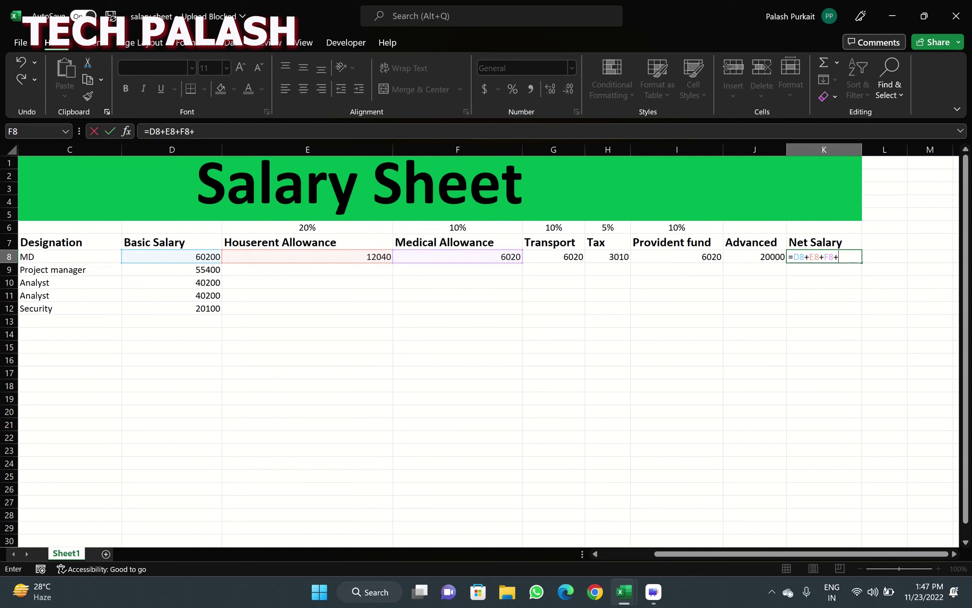
{"action": "left_click", "coordinate": [554, 256]}
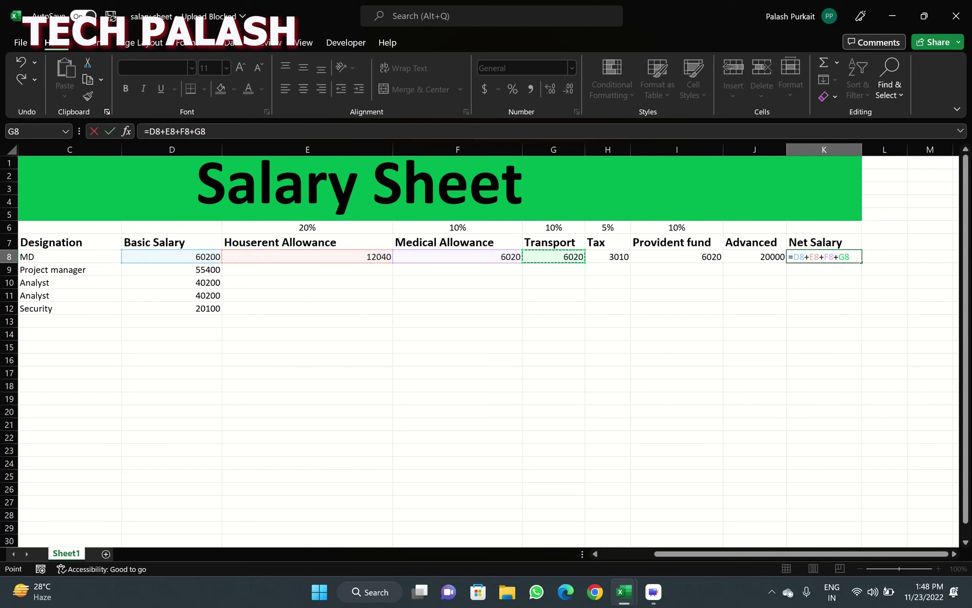
Subtract tax H8, provident fund I8 and advance J8 to complete K8, giving 55250.
{"action": "type", "text": "-"}
{"action": "left_click", "coordinate": [608, 257]}
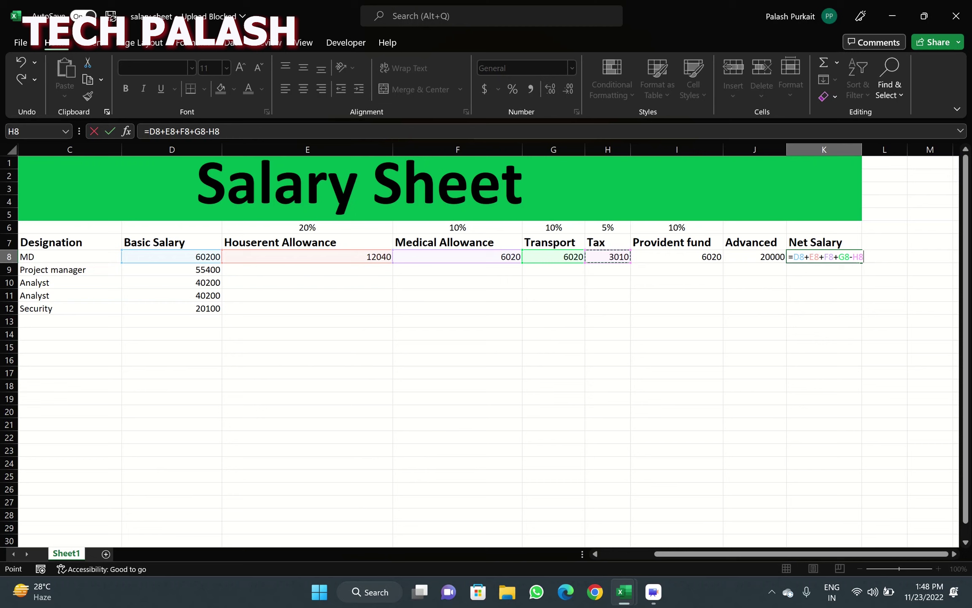
{"action": "type", "text": "-"}
{"action": "left_click", "coordinate": [677, 257]}
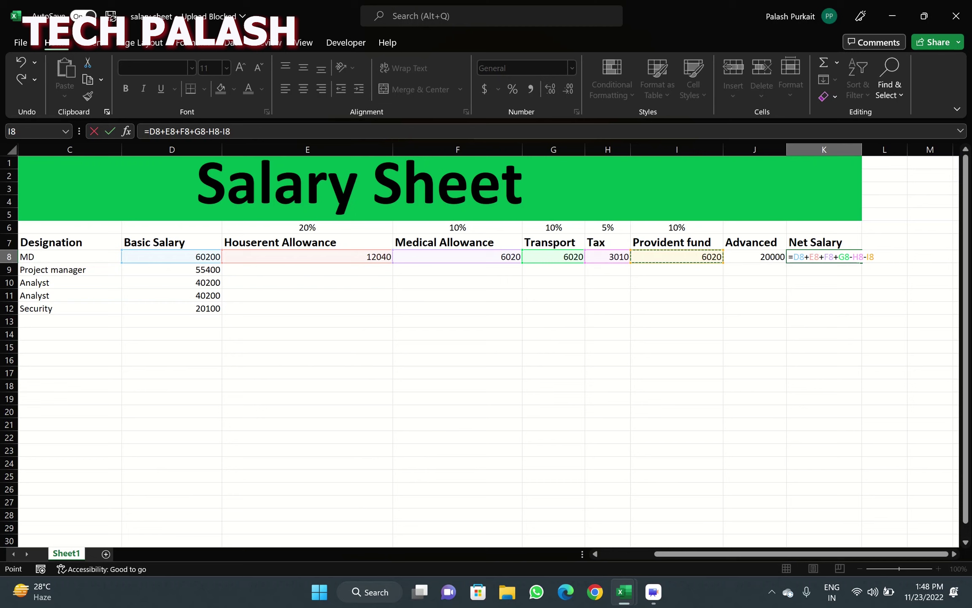
{"action": "type", "text": "-"}
{"action": "left_click", "coordinate": [755, 257]}
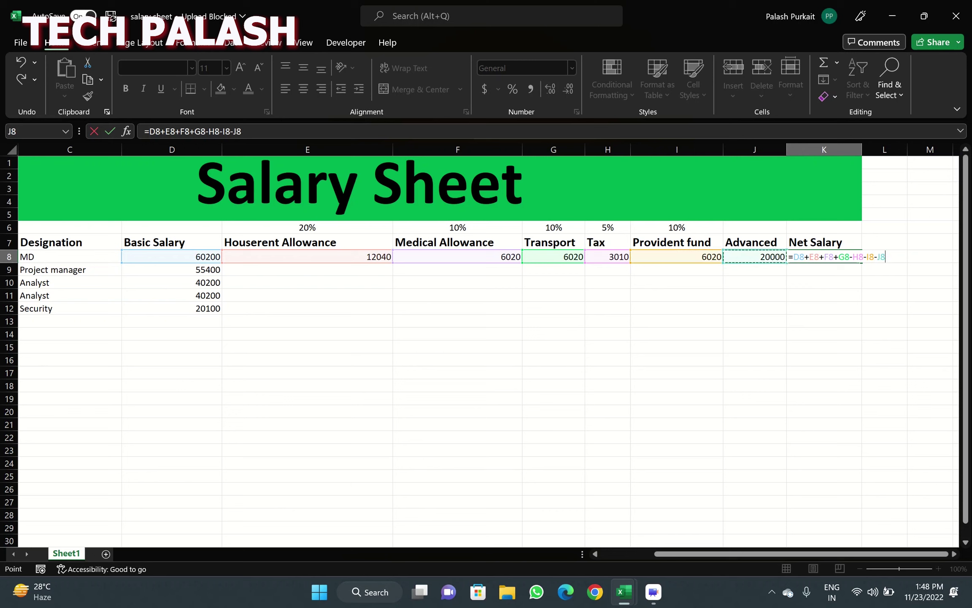
{"action": "key", "text": "Return"}
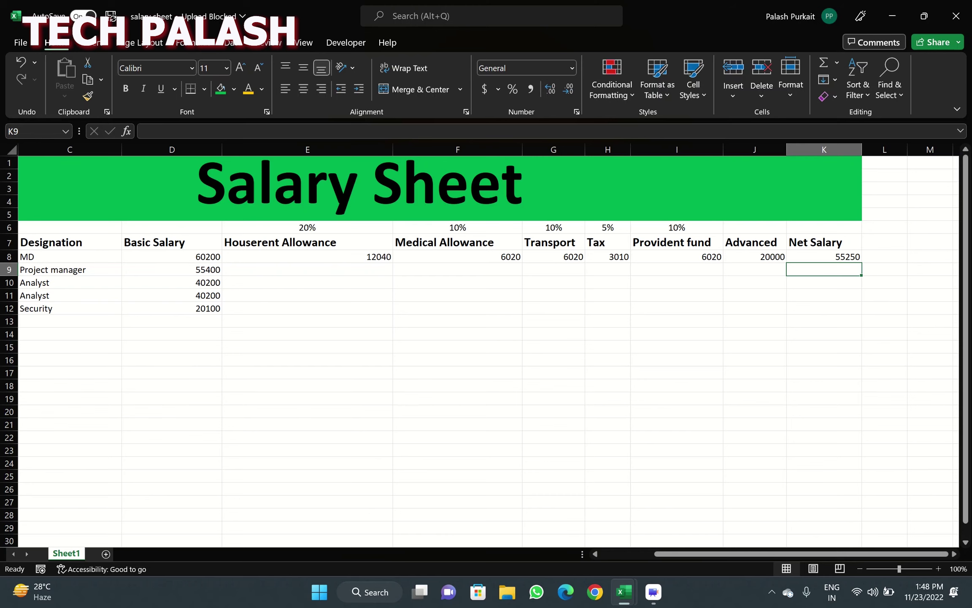
{"action": "scroll", "coordinate": [802, 554], "scroll_direction": "left", "scroll_amount": 2}
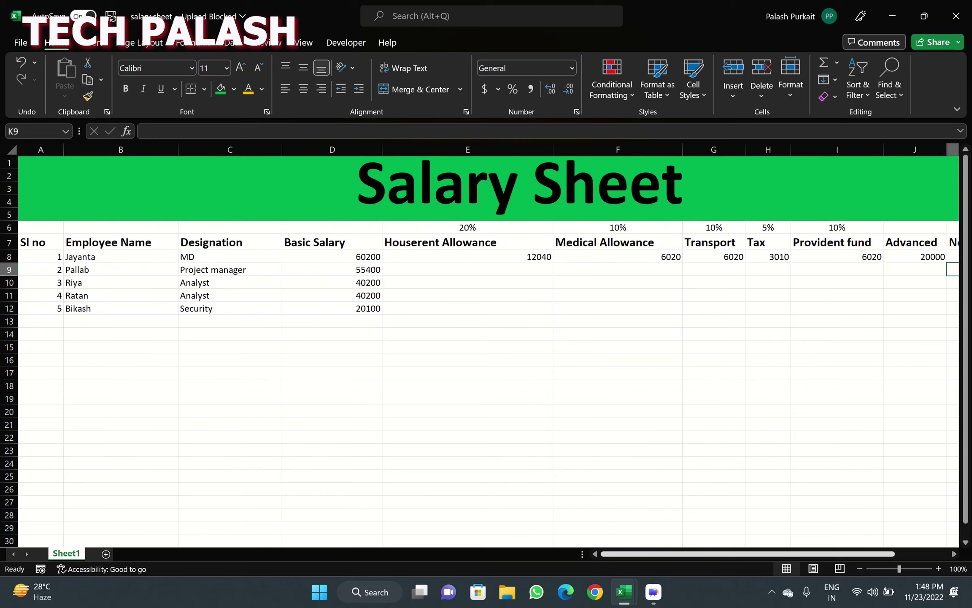
{"action": "scroll", "coordinate": [485, 346], "scroll_direction": "right", "scroll_amount": 2}
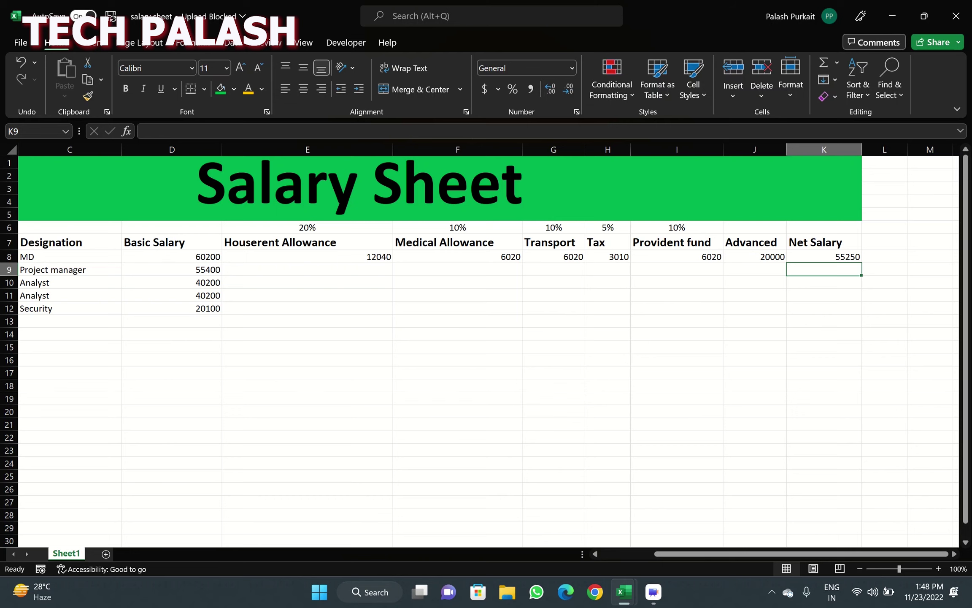
{"action": "scroll", "coordinate": [485, 338], "scroll_direction": "left", "scroll_amount": 2}
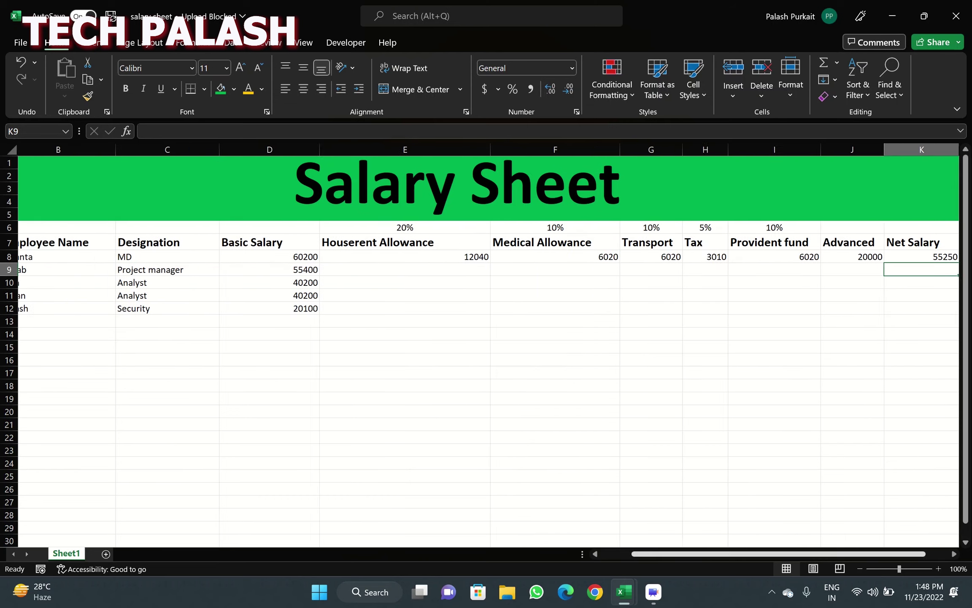
{"action": "scroll", "coordinate": [486, 337], "scroll_direction": "right", "scroll_amount": 2}
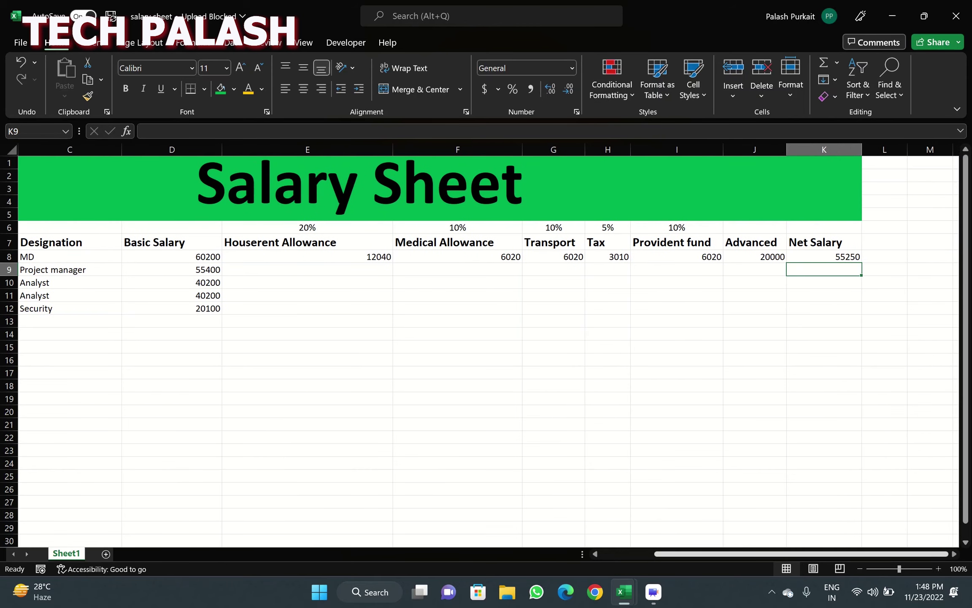
{"action": "scroll", "coordinate": [485, 338], "scroll_direction": "left", "scroll_amount": 2}
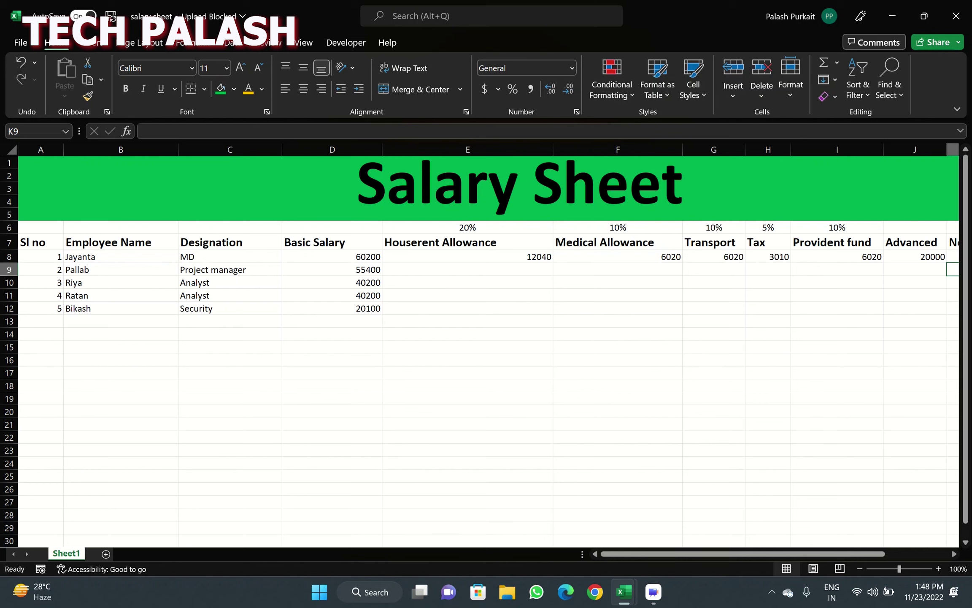
{"action": "left_click", "coordinate": [468, 256]}
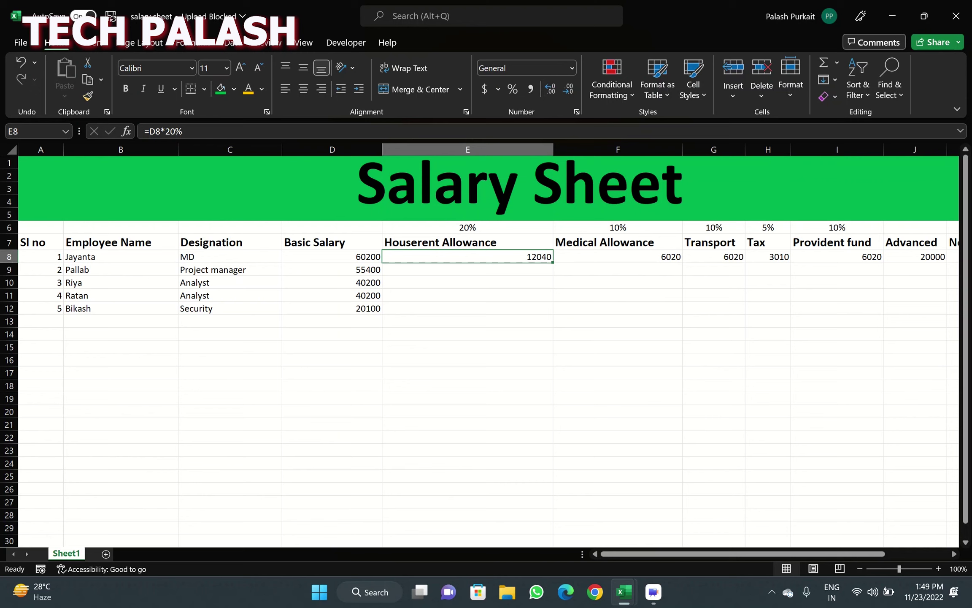
Fill the house rent, medical, transport and tax formulas down to row 12.
{"action": "left_click_drag", "start_coordinate": [552, 262], "coordinate": [552, 313]}
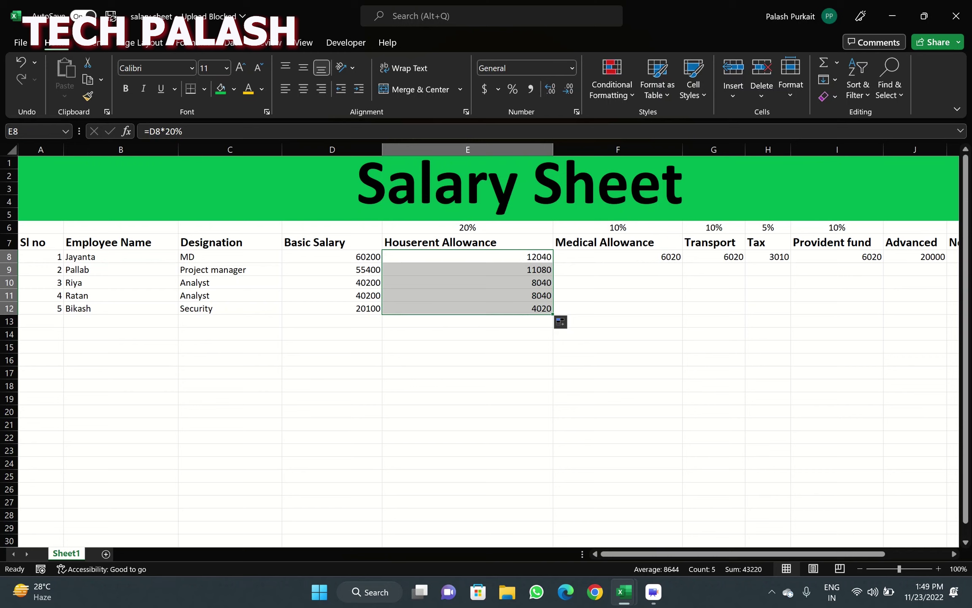
{"action": "left_click", "coordinate": [618, 257]}
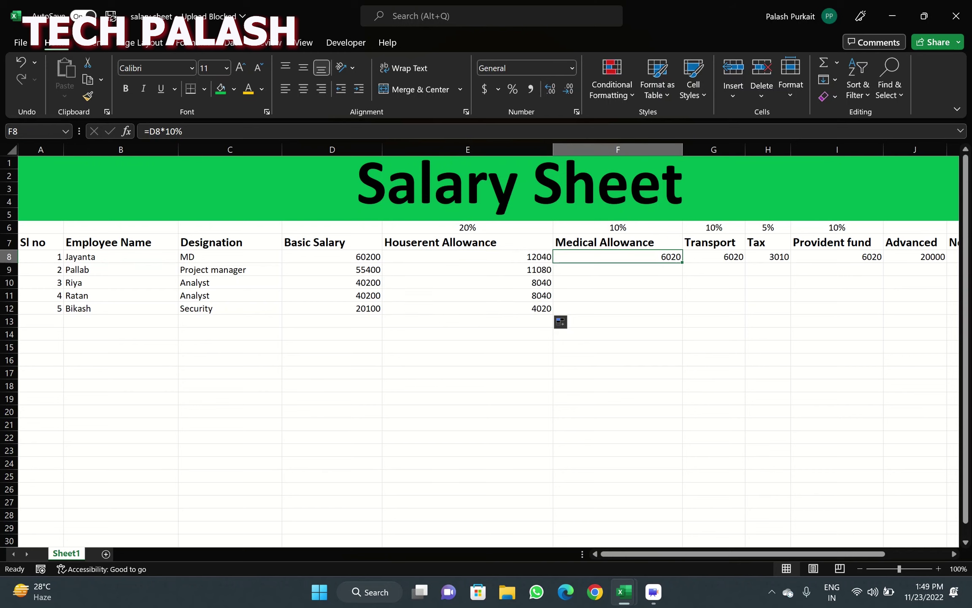
{"action": "left_click_drag", "start_coordinate": [682, 262], "coordinate": [682, 310]}
{"action": "left_click", "coordinate": [714, 295]}
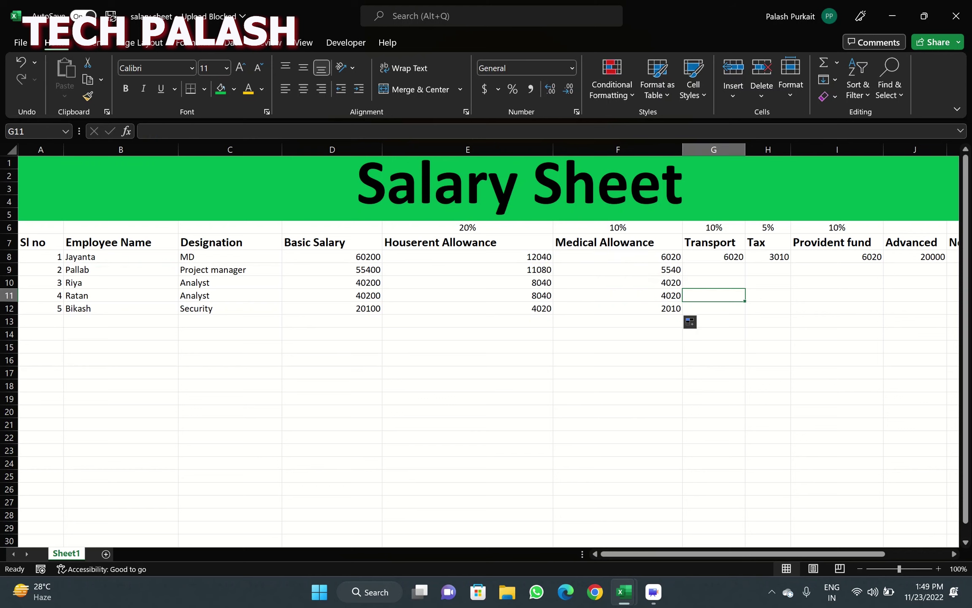
{"action": "left_click", "coordinate": [714, 256]}
{"action": "left_click_drag", "start_coordinate": [745, 262], "coordinate": [744, 312]}
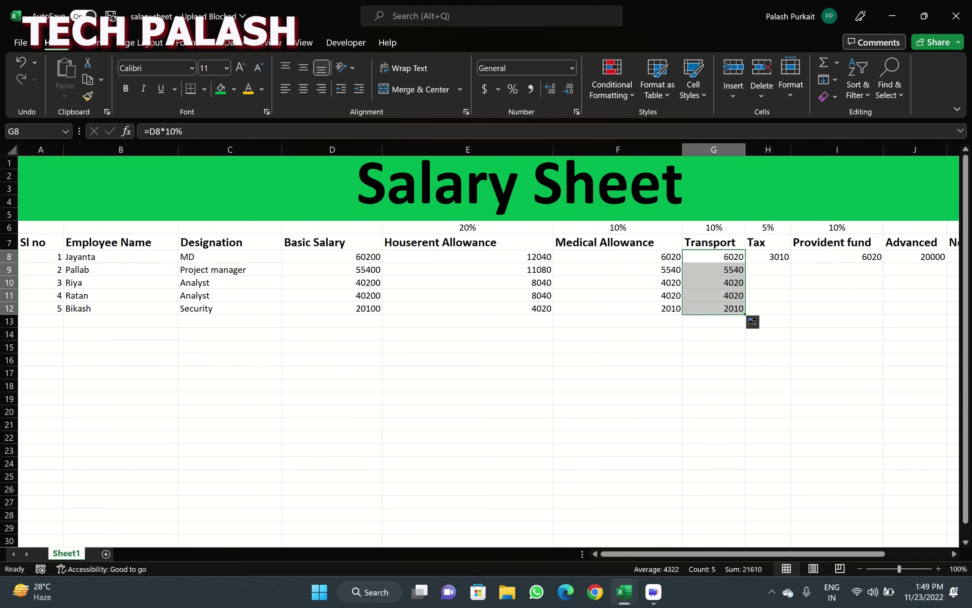
{"action": "left_click", "coordinate": [768, 257]}
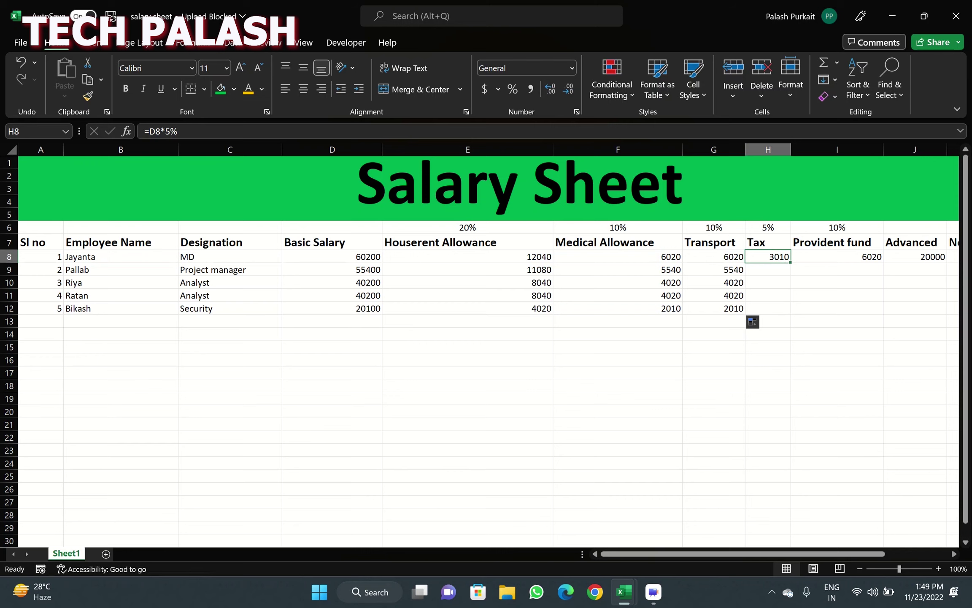
{"action": "left_click_drag", "start_coordinate": [791, 262], "coordinate": [790, 312]}
Fill the provident fund and net salary formulas down to row 12, giving 69250, 50250, 50250 and 25125.
{"action": "scroll", "coordinate": [485, 350], "scroll_direction": "down", "scroll_amount": 3}
{"action": "scroll", "coordinate": [485, 350], "scroll_direction": "up", "scroll_amount": 3}
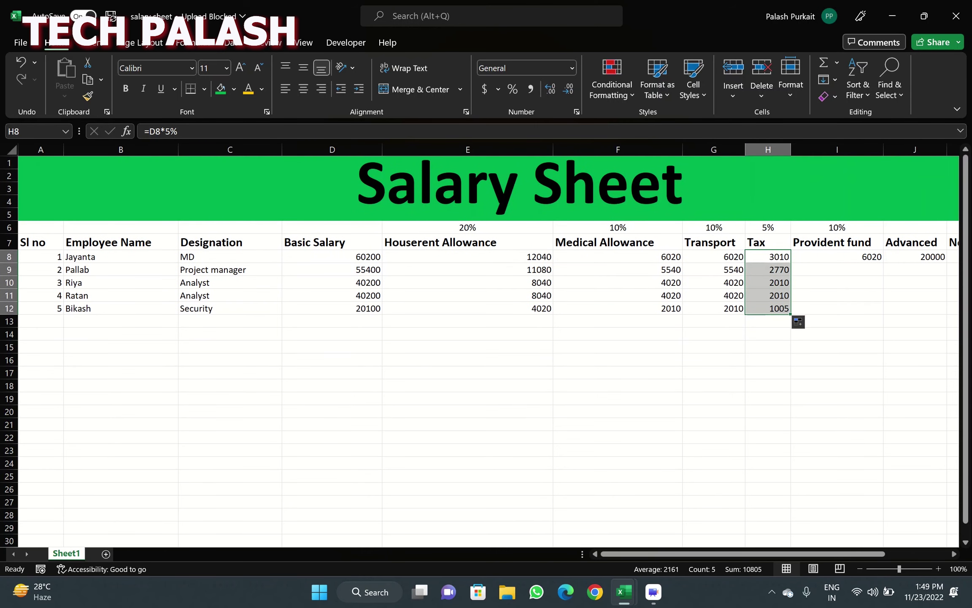
{"action": "scroll", "coordinate": [486, 350], "scroll_direction": "right", "scroll_amount": 2}
{"action": "left_click", "coordinate": [792, 256]}
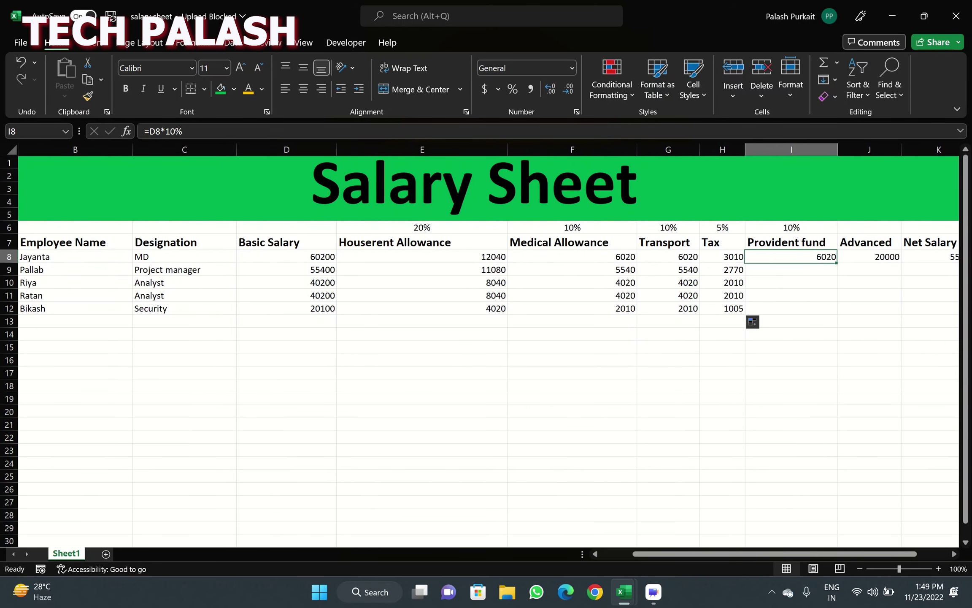
{"action": "left_click_drag", "start_coordinate": [837, 263], "coordinate": [837, 314]}
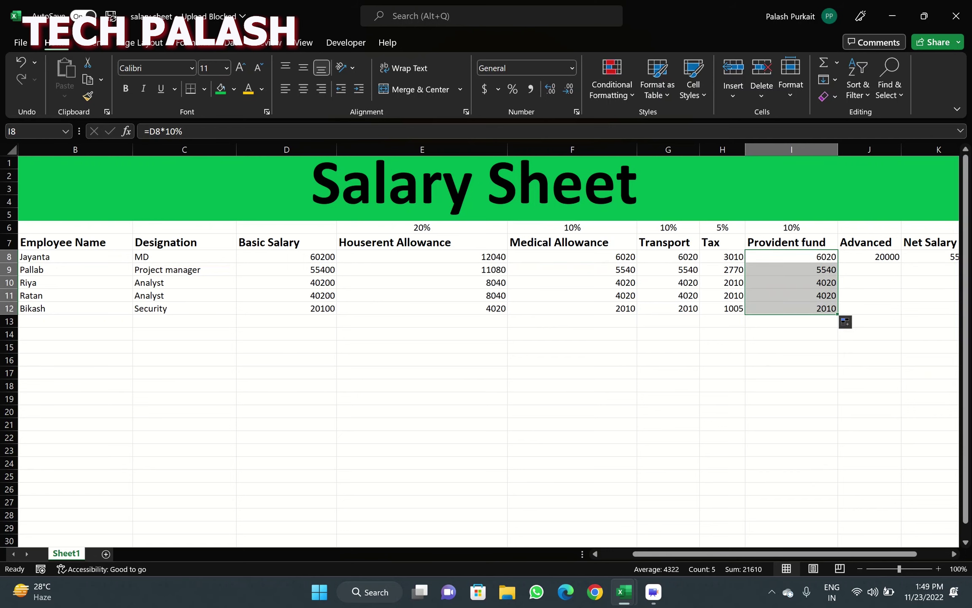
{"action": "scroll", "coordinate": [486, 350], "scroll_direction": "right", "scroll_amount": 2}
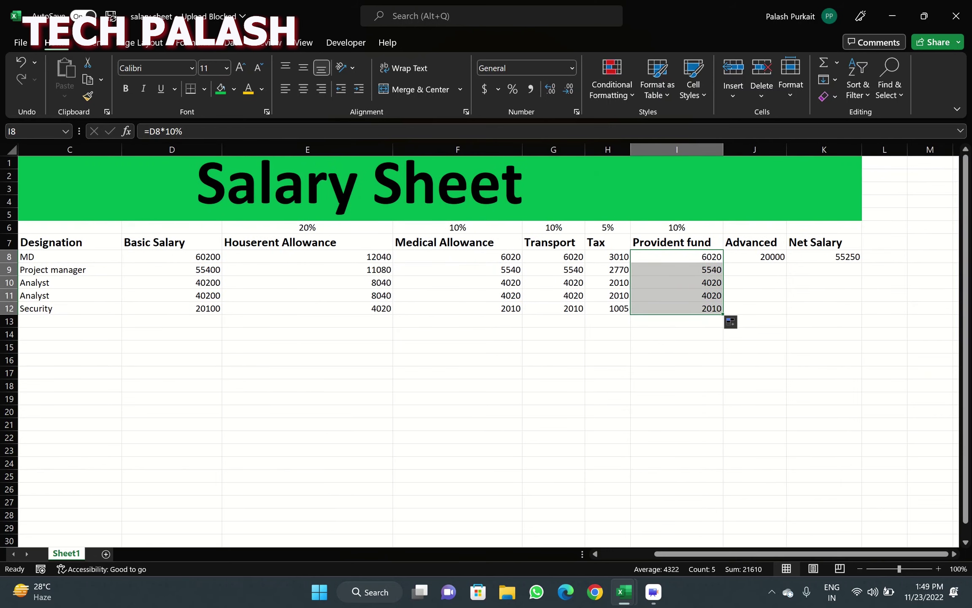
{"action": "left_click", "coordinate": [824, 256]}
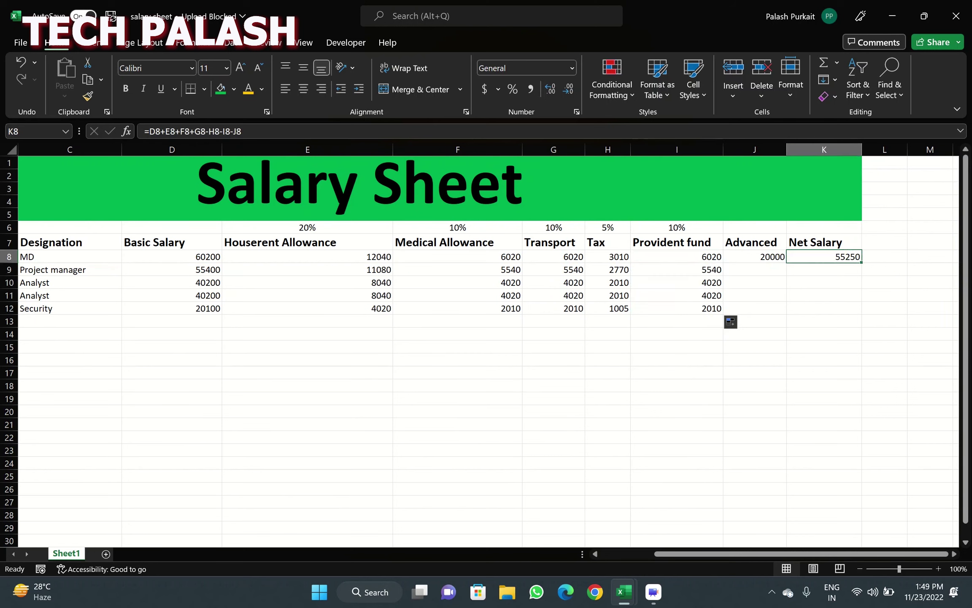
{"action": "left_click_drag", "start_coordinate": [861, 263], "coordinate": [861, 314]}
{"action": "left_click", "coordinate": [824, 385]}
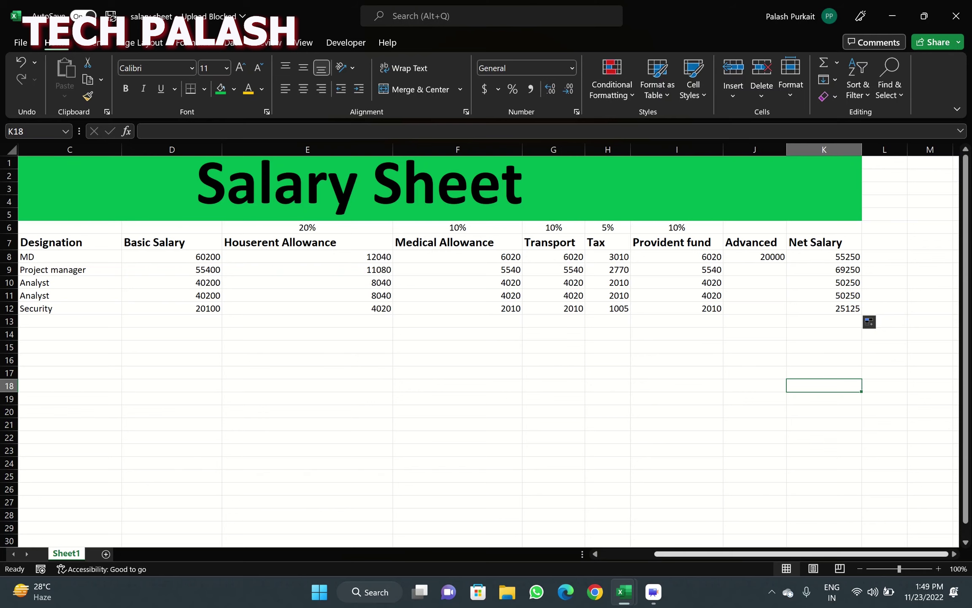
{"action": "scroll", "coordinate": [490, 351], "scroll_direction": "left", "scroll_amount": 3}
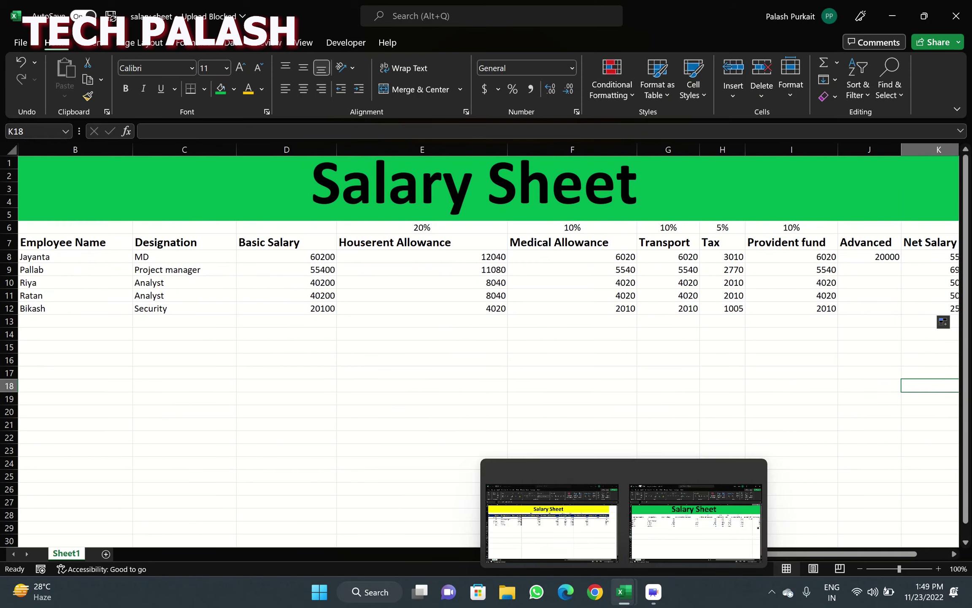
{"action": "left_click", "coordinate": [548, 521]}
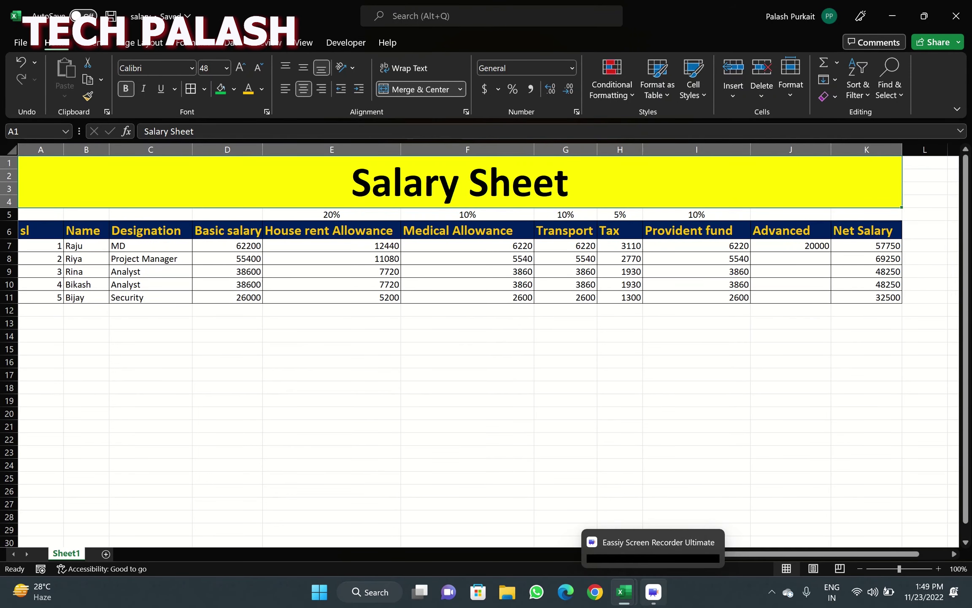
{"action": "left_click", "coordinate": [692, 511]}
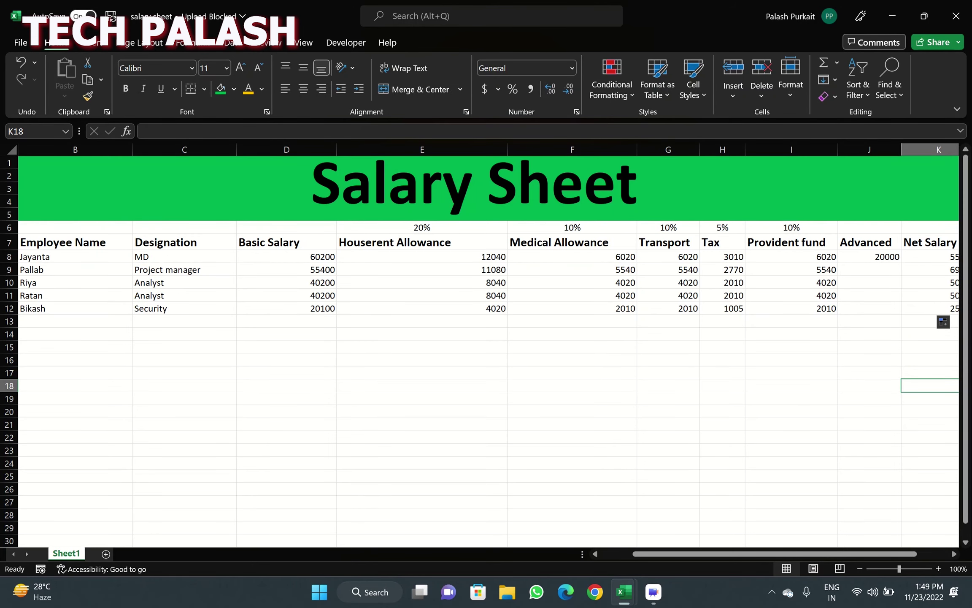
{"action": "scroll", "coordinate": [485, 338], "scroll_direction": "left", "scroll_amount": 1}
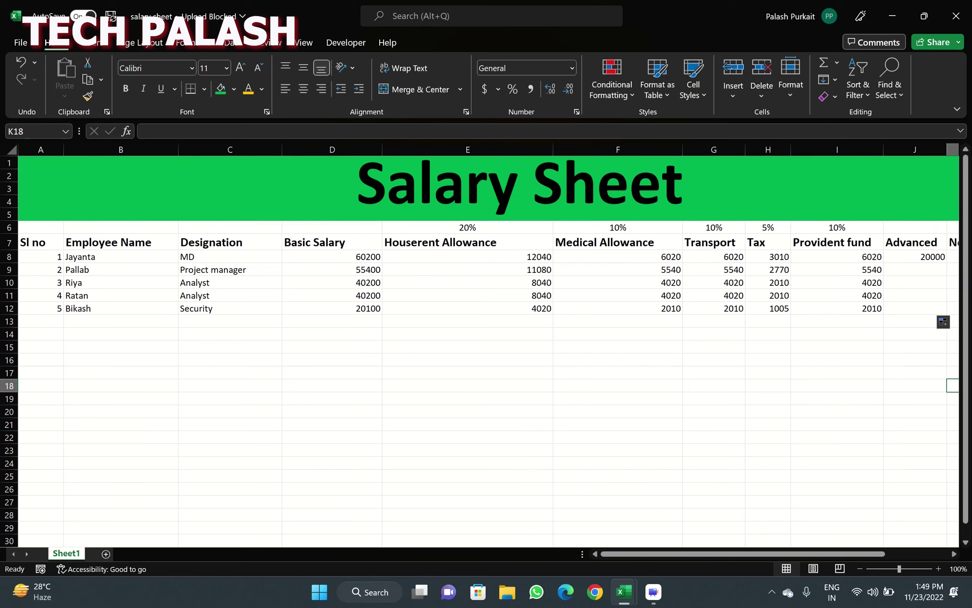
{"action": "left_click", "coordinate": [9, 241]}
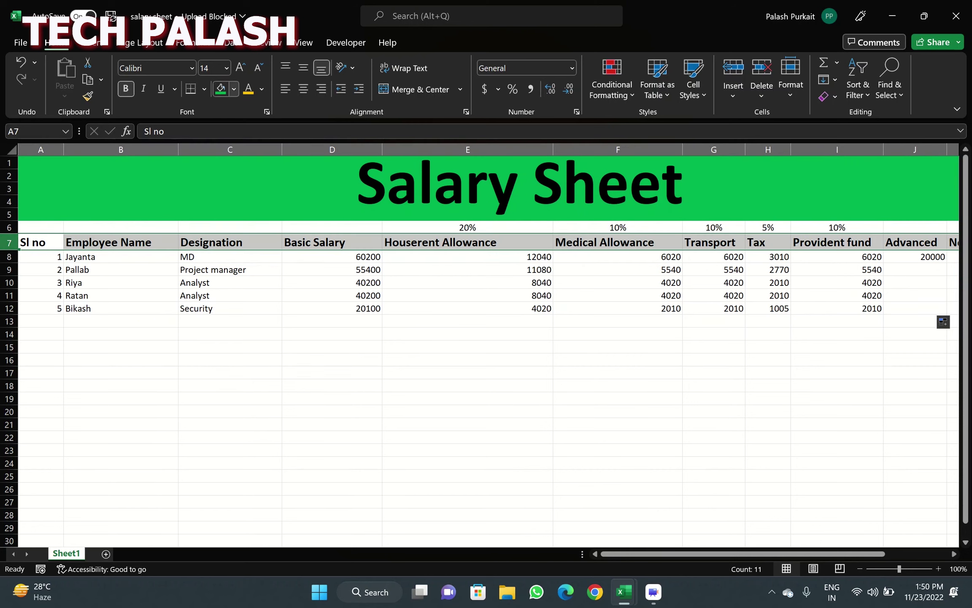
Give the row 7 headings a dark blue fill with gold font colour.
{"action": "left_click", "coordinate": [233, 88]}
{"action": "left_click", "coordinate": [297, 216]}
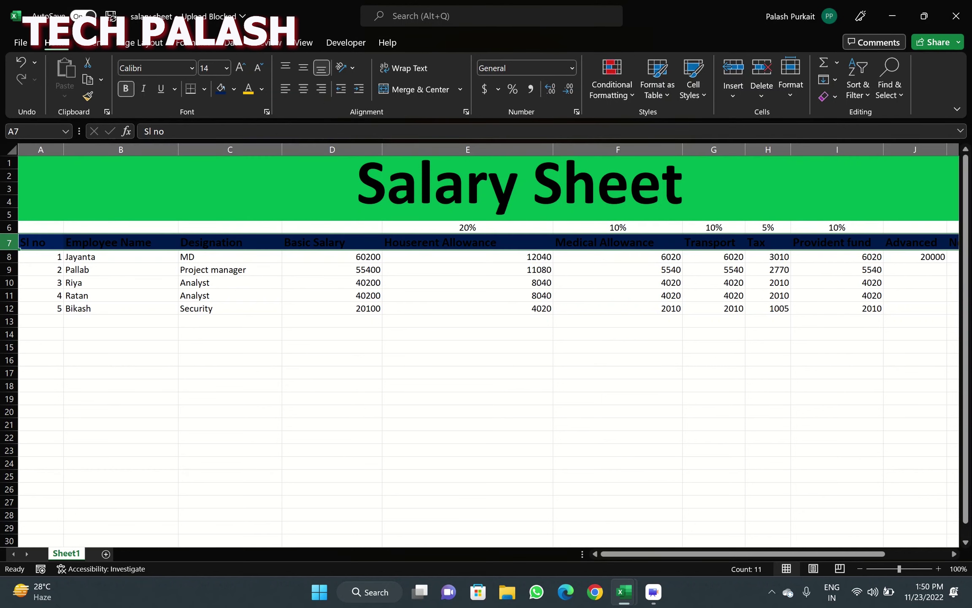
{"action": "left_click", "coordinate": [262, 89]}
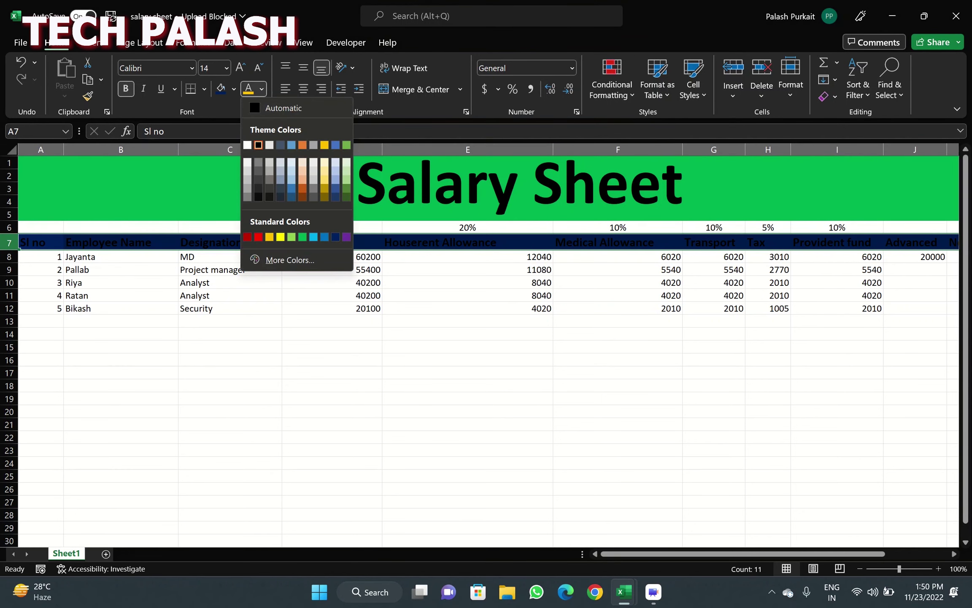
{"action": "left_click", "coordinate": [269, 237]}
{"action": "left_click", "coordinate": [467, 385]}
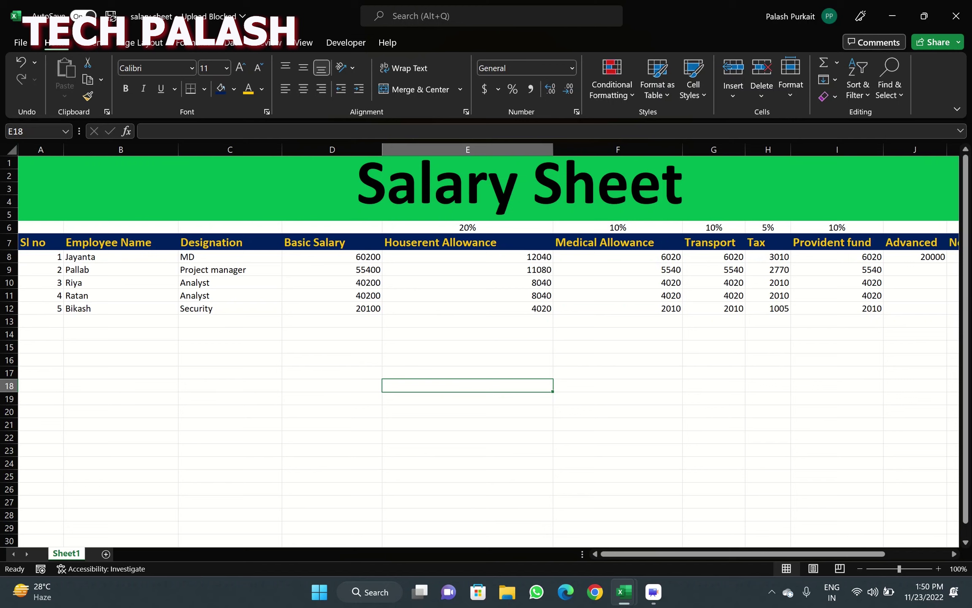
{"action": "left_click_drag", "start_coordinate": [32, 242], "coordinate": [865, 308]}
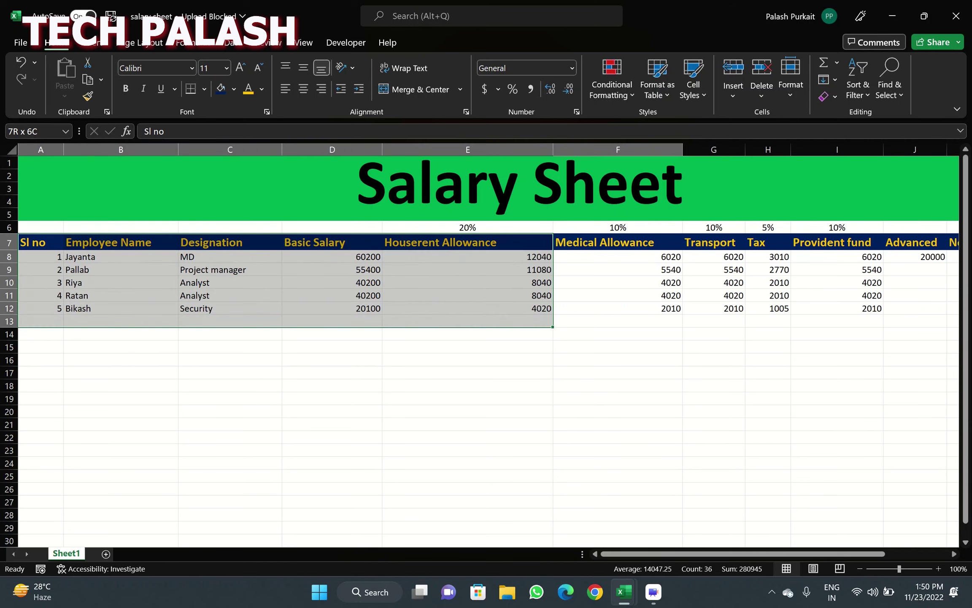
Apply All Borders to the salary table A7:K12.
{"action": "left_click_drag", "start_coordinate": [865, 308], "coordinate": [861, 310]}
{"action": "left_click", "coordinate": [204, 89]}
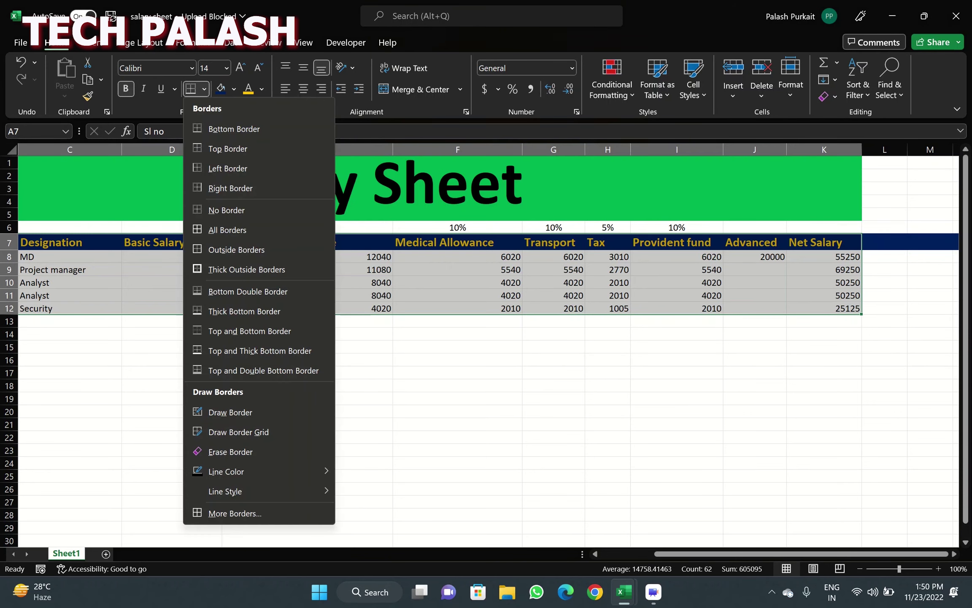
{"action": "left_click", "coordinate": [227, 230]}
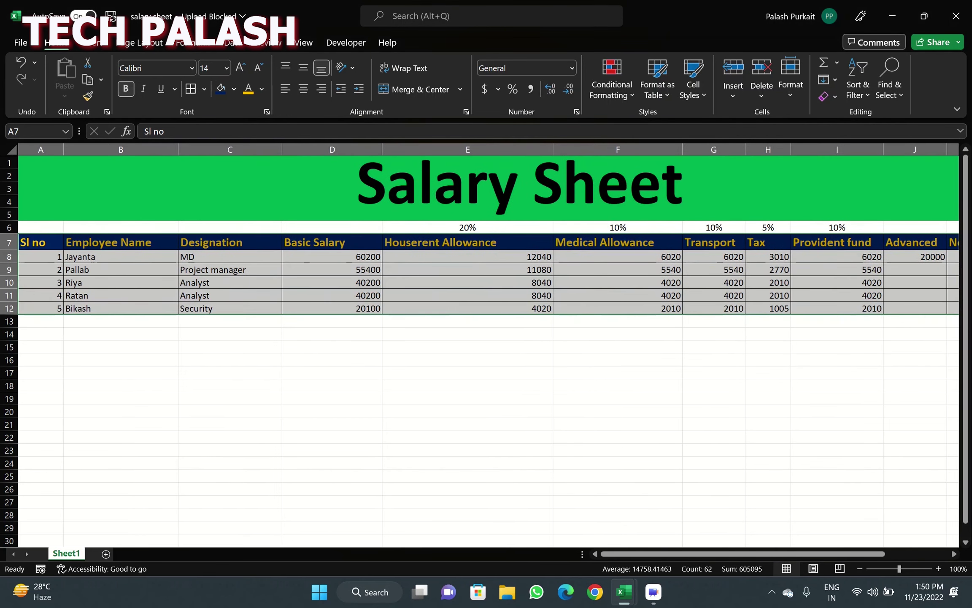
{"action": "left_click", "coordinate": [468, 398]}
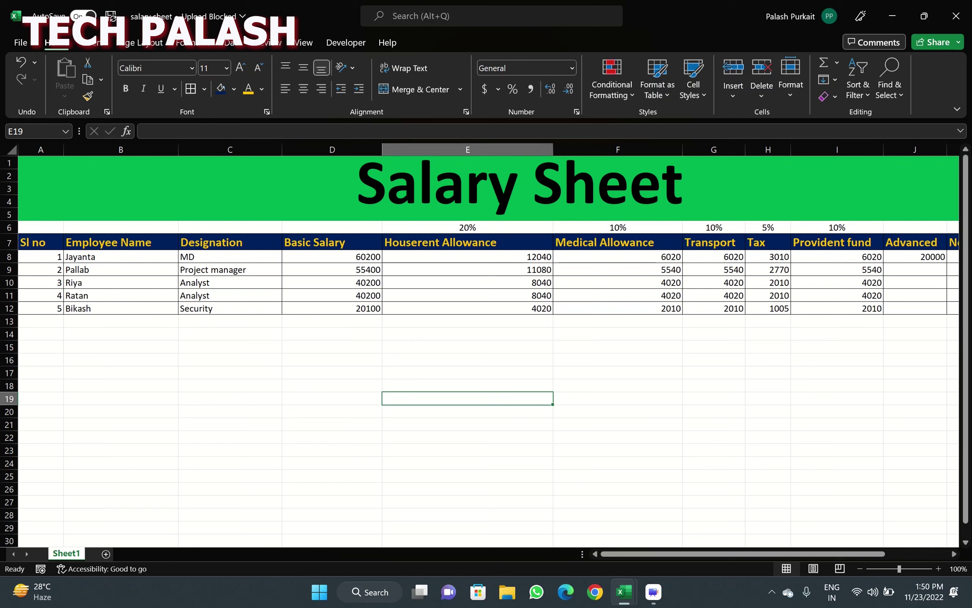